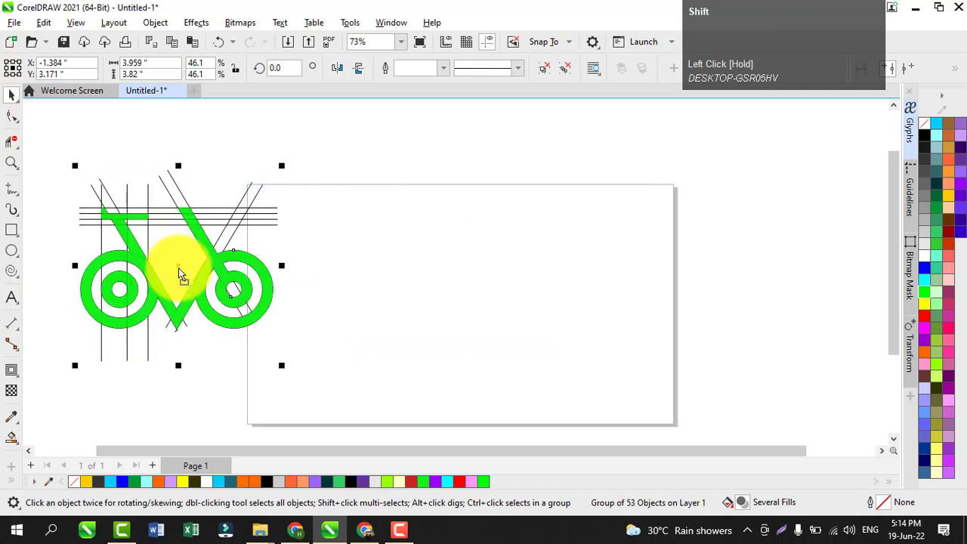
Draw a circle about 2.67 inches in diameter on the page, beside the green bicycle reference.
key(shift+F4)
click(370, 272)
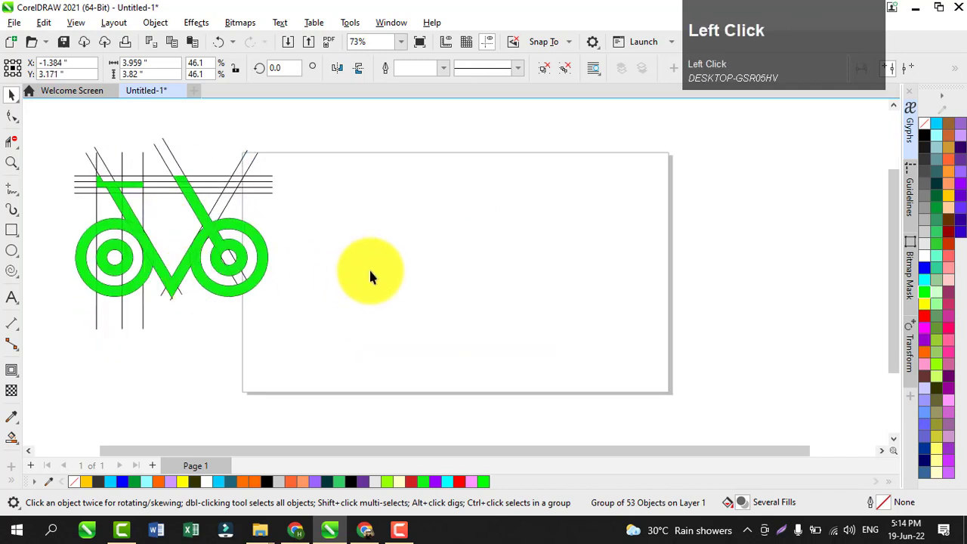
click(11, 251)
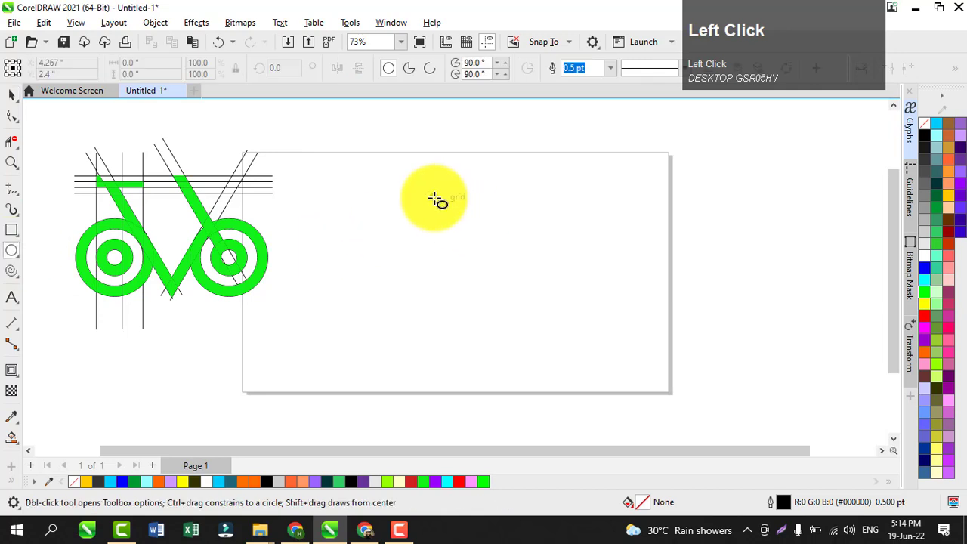
mouse_move(413, 208)
mouse_down()
mouse_move(464, 251)
mouse_move(549, 285)
mouse_up()
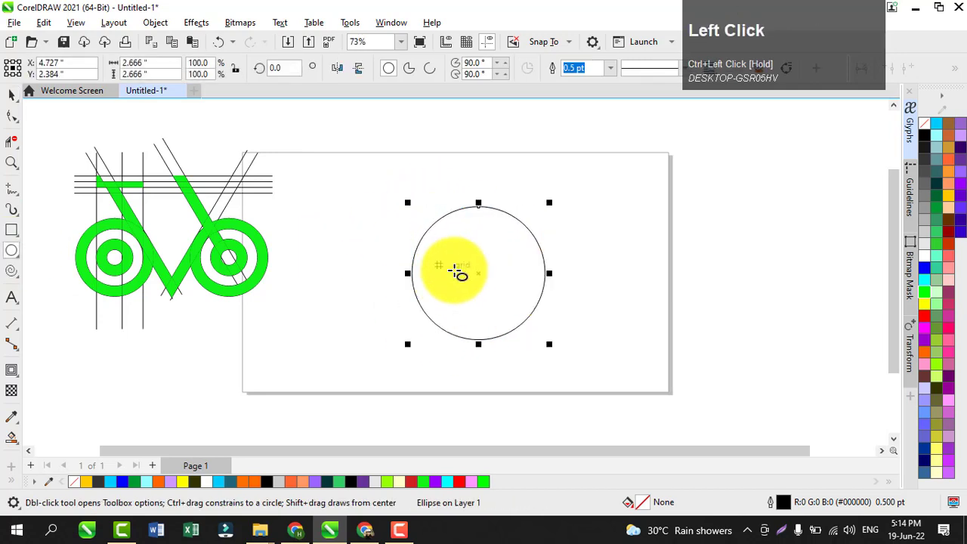
Add a three-step inward contour to the circle with an offset of about 0.324 inch.
click(15, 373)
click(34, 388)
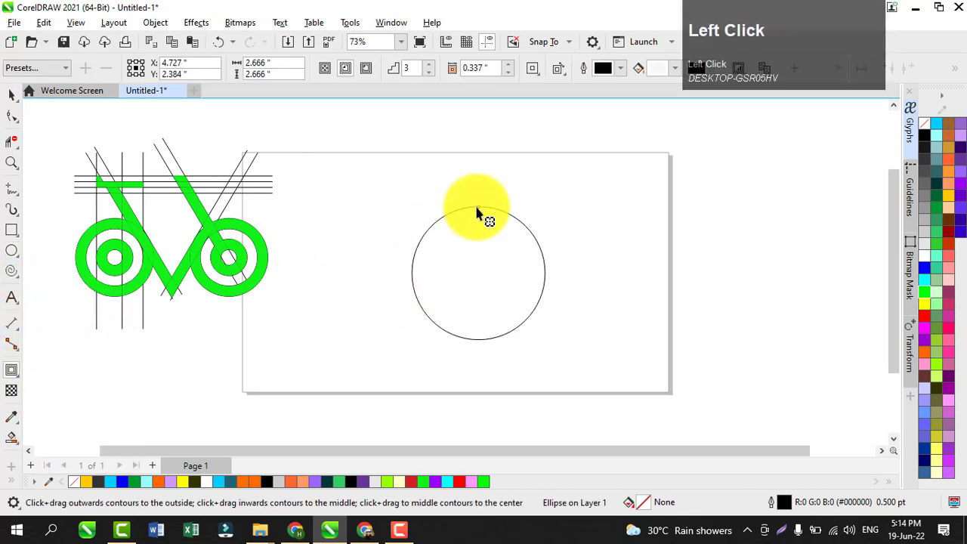
drag(478, 209, 478, 256)
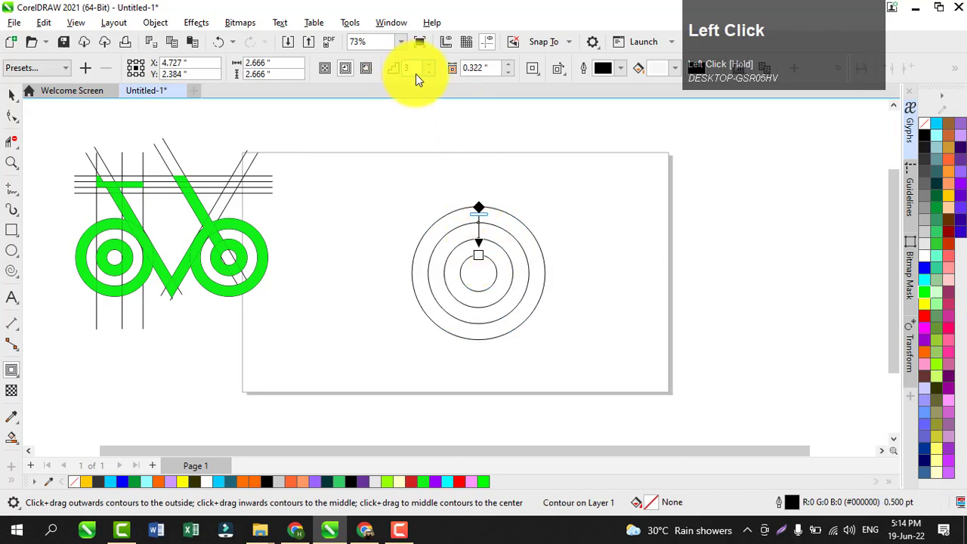
click(481, 217)
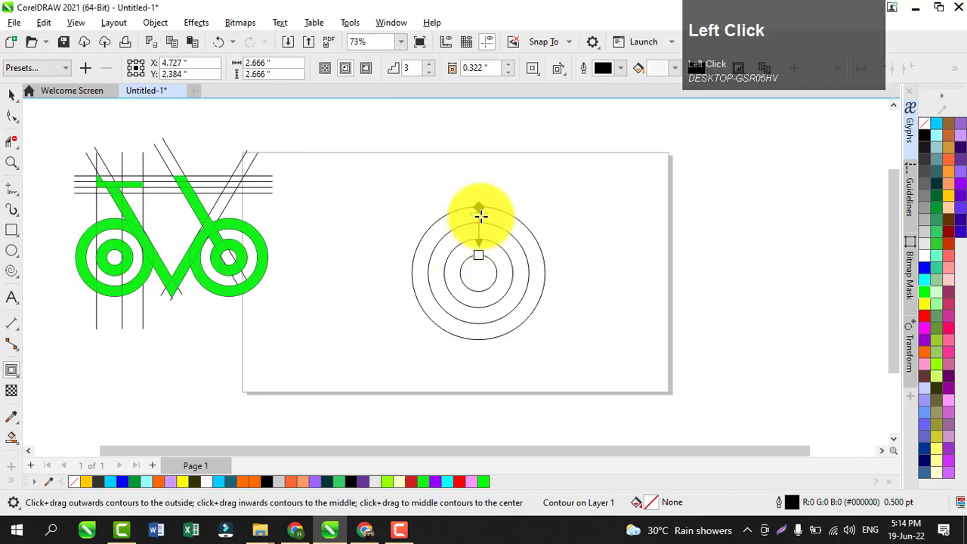
drag(481, 221, 478, 258)
click(427, 73)
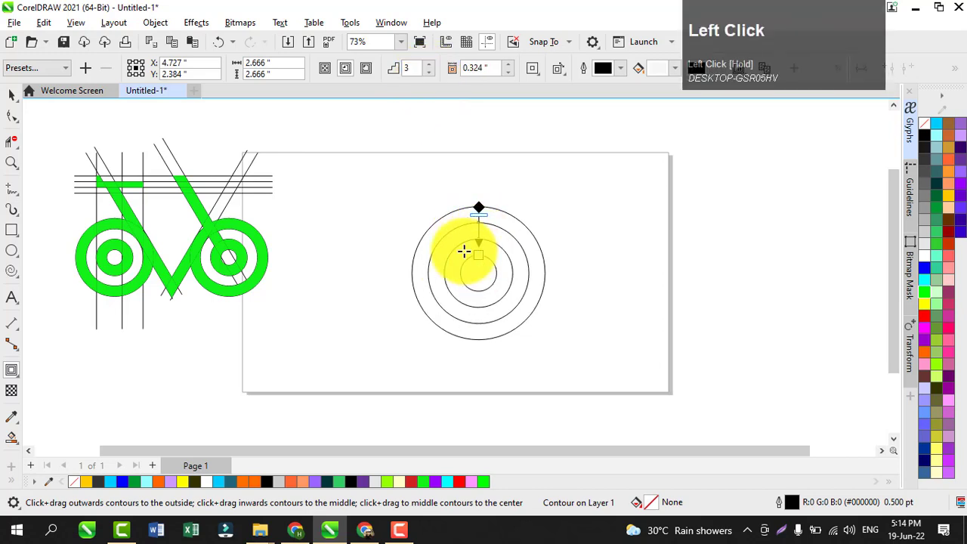
Duplicate the concentric circles to the right as a second wheel and nudge the copy closer to the first.
click(13, 96)
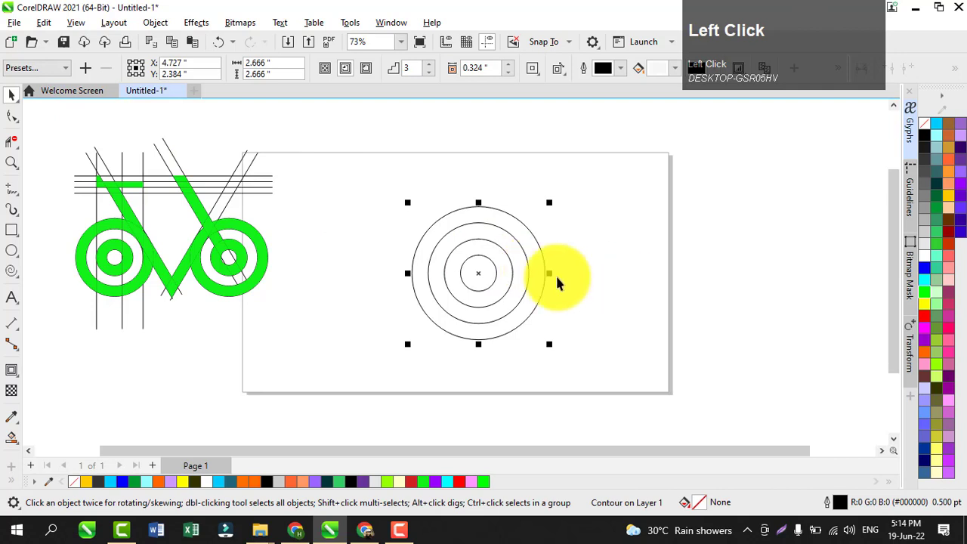
drag(479, 274, 708, 277)
right_click(708, 277)
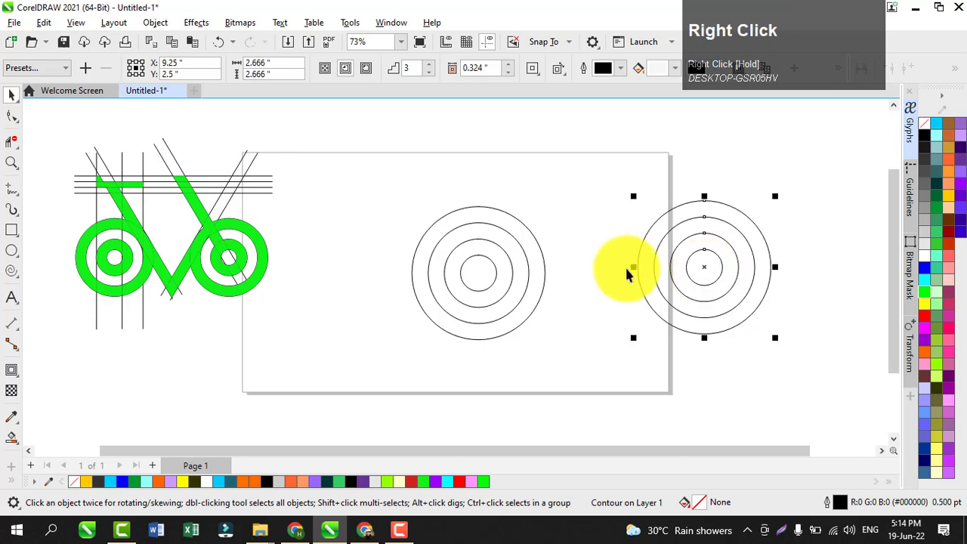
key(Left)
key(Left)
key(Left)
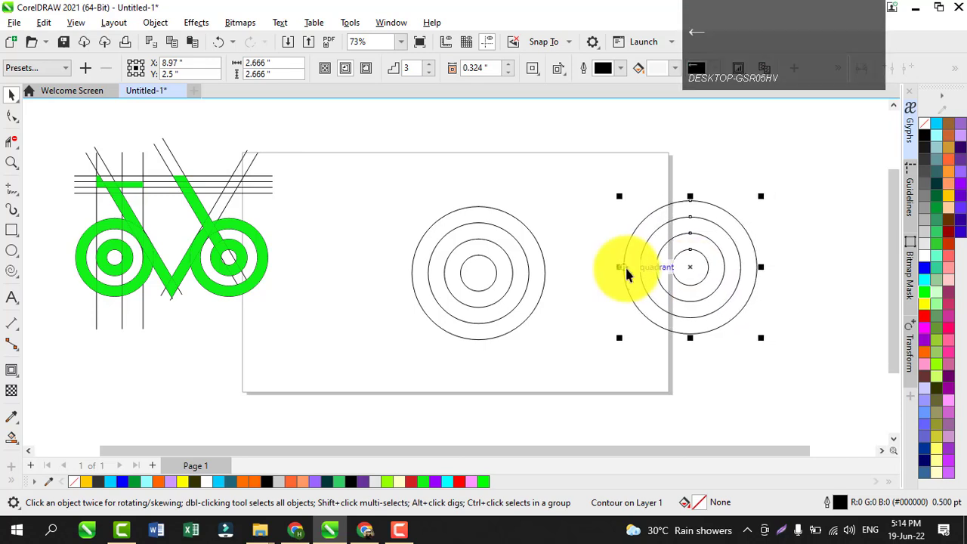
Align the horizontal centers of both wheels and move the pair down to the lower edge of the page.
drag(339, 155, 827, 384)
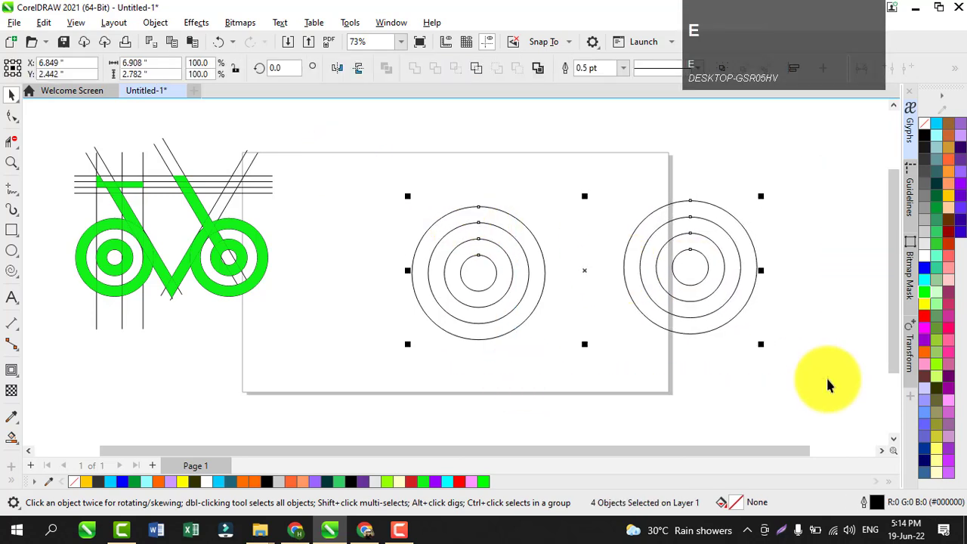
key(e)
drag(583, 278, 584, 330)
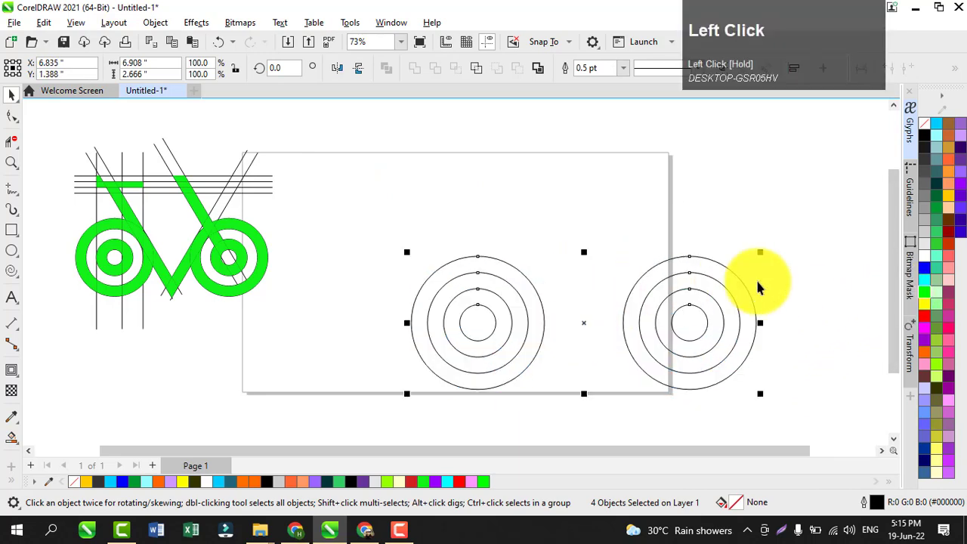
click(813, 265)
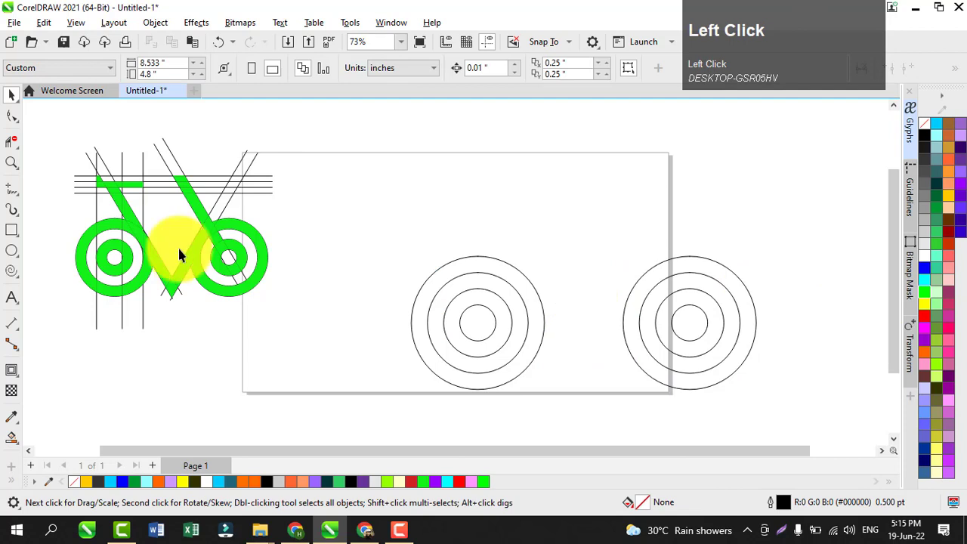
Draw a slanted line about 2.28 by 6.14 inches along the left wheel's outer edge and place a parallel copy beside it.
click(9, 193)
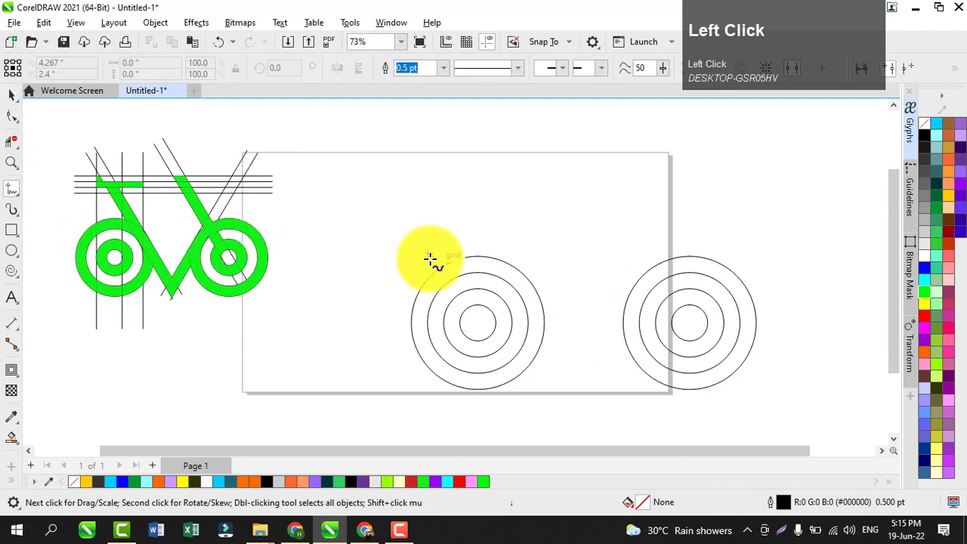
click(537, 296)
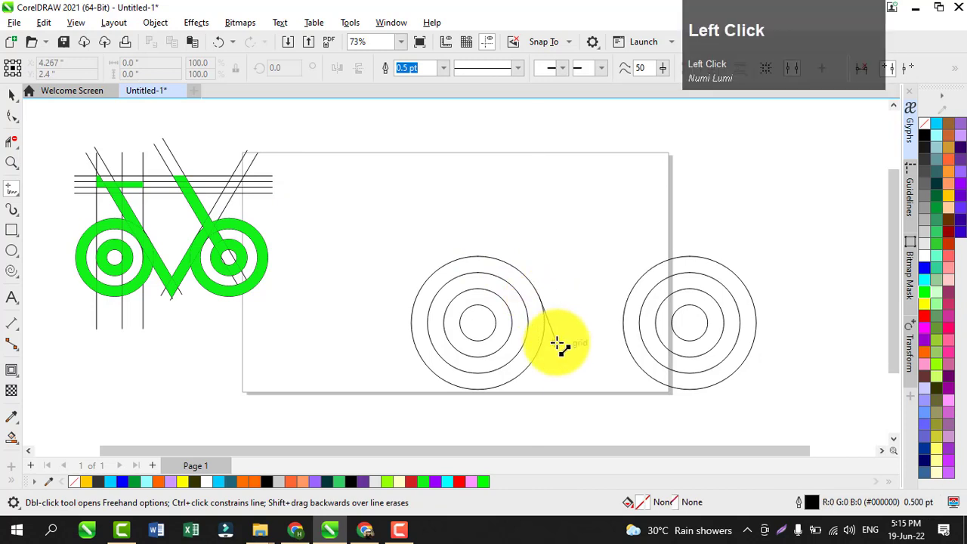
click(587, 425)
drag(538, 294, 467, 115)
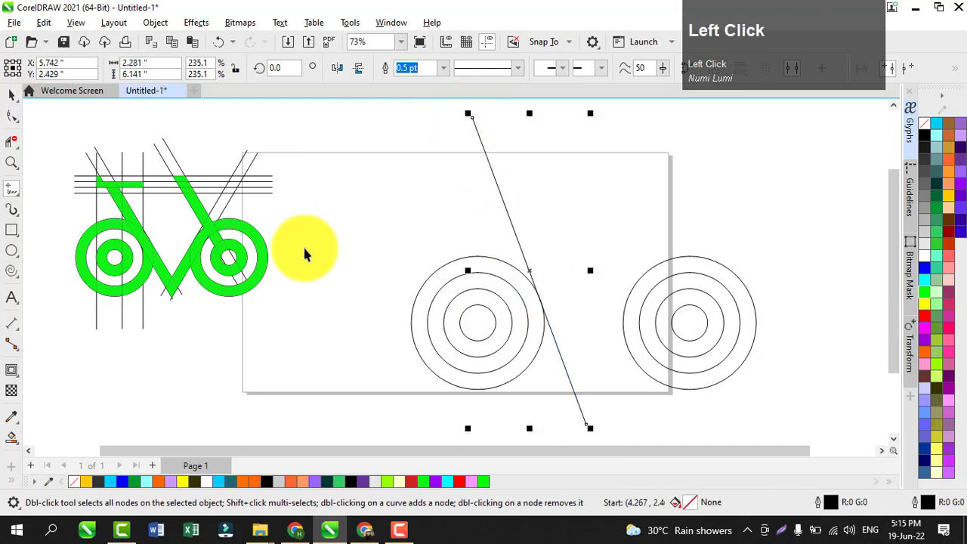
drag(527, 269, 514, 280)
right_click(514, 280)
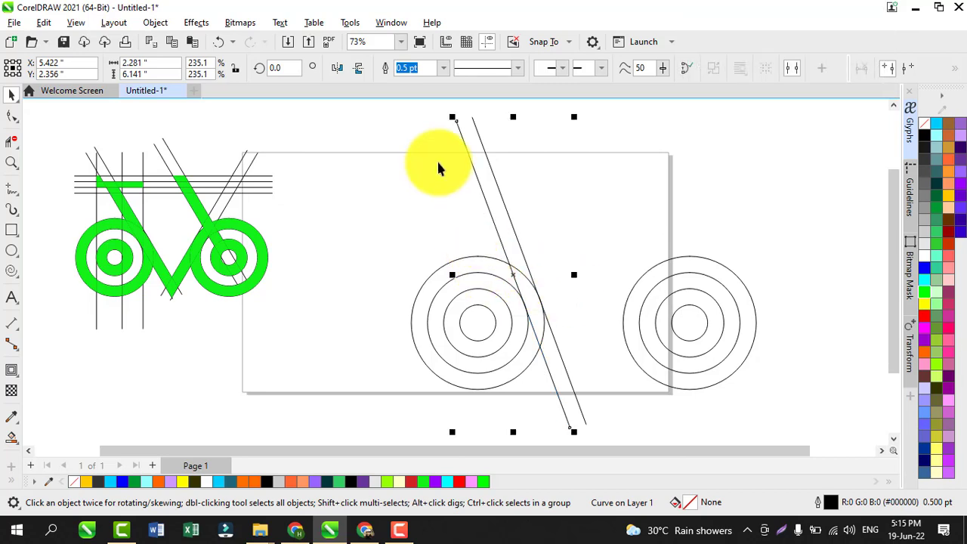
drag(420, 105, 576, 337)
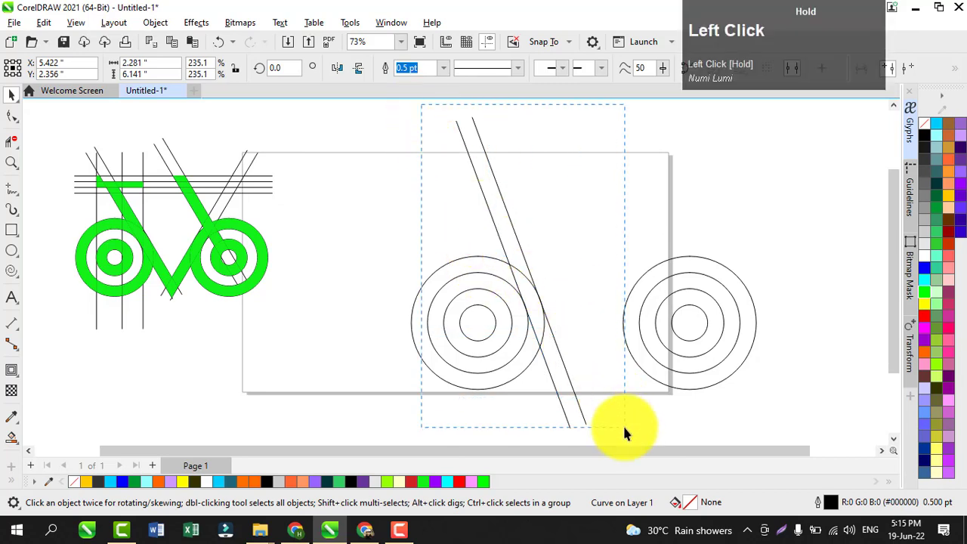
drag(622, 424, 629, 434)
drag(501, 274, 620, 290)
key(ctrl+z)
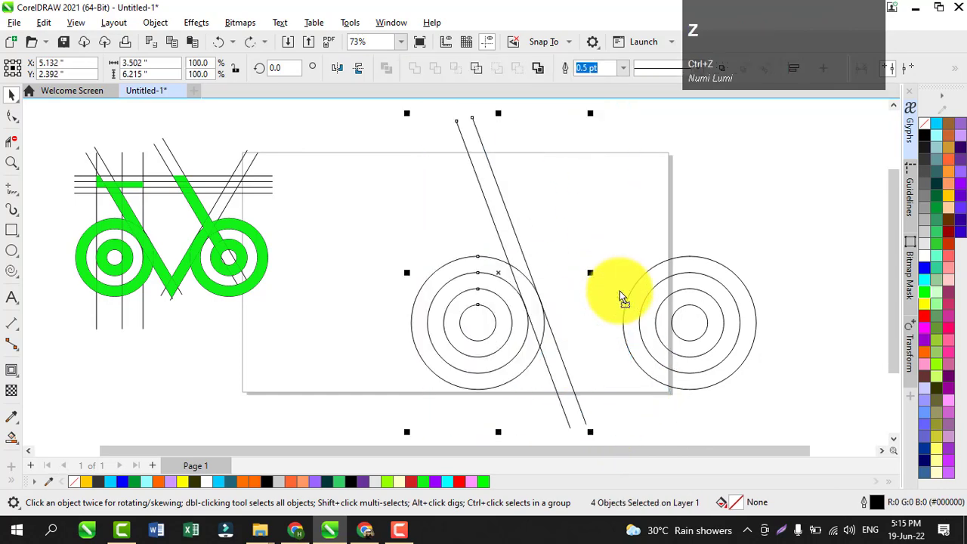
click(619, 290)
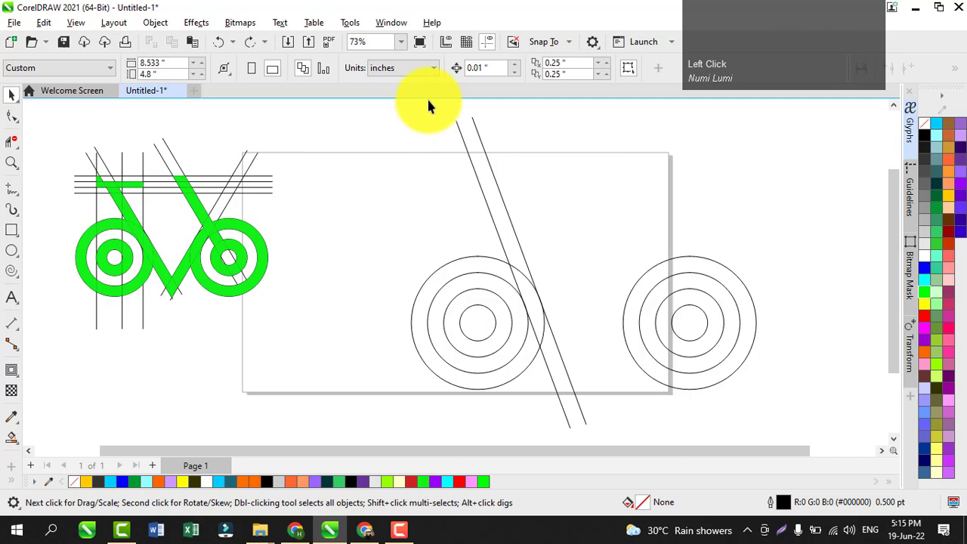
Duplicate the two slanted lines onto the right wheel and mirror the copy horizontally to form a V.
drag(427, 100, 541, 264)
drag(619, 430, 612, 398)
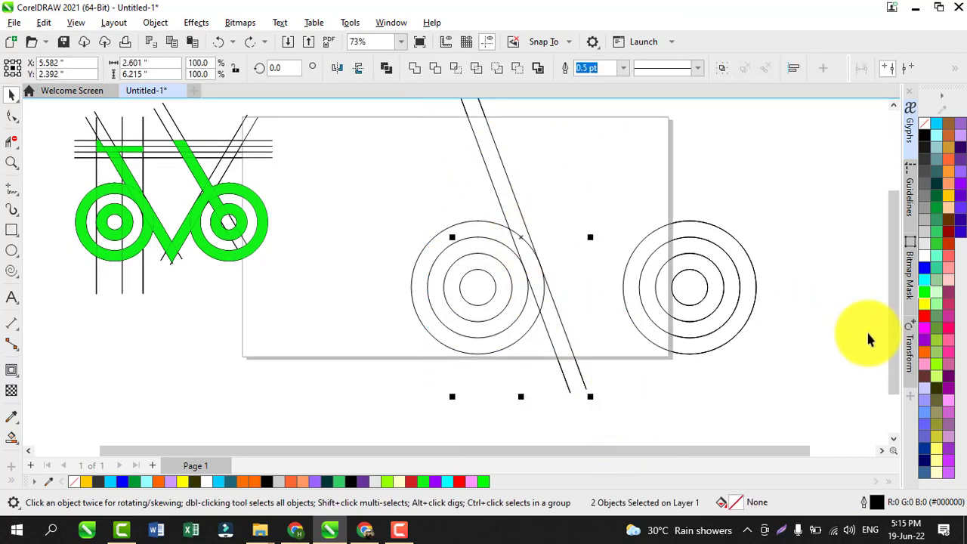
drag(891, 338, 886, 319)
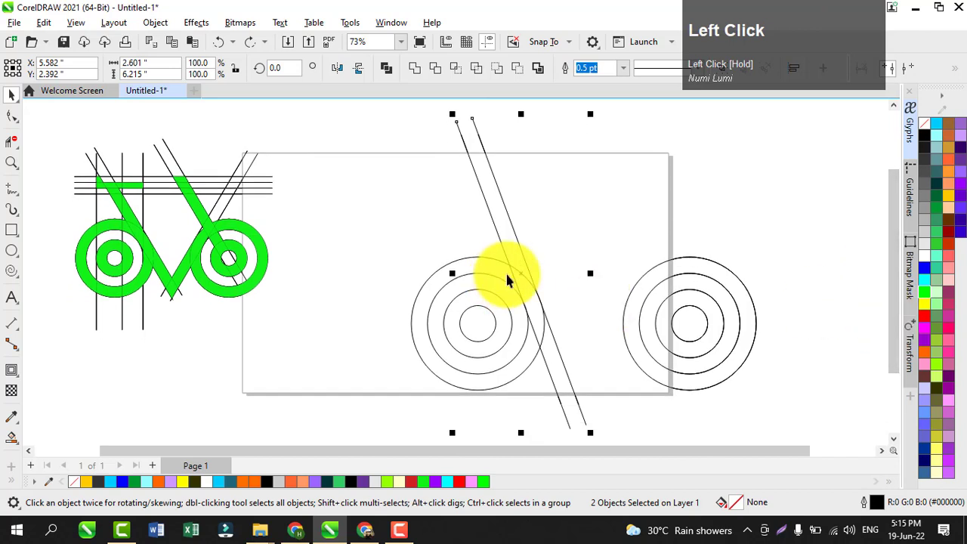
drag(518, 272, 632, 288)
right_click(632, 288)
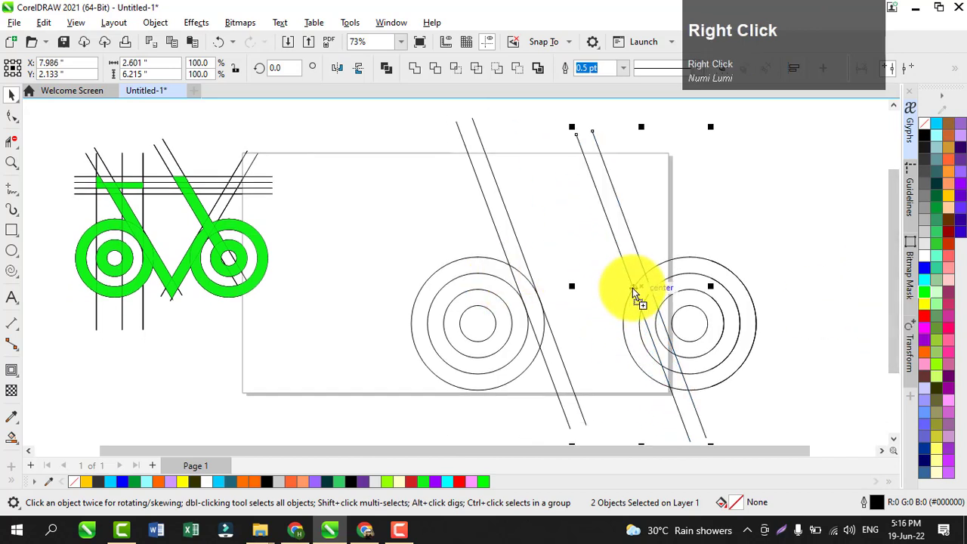
click(337, 68)
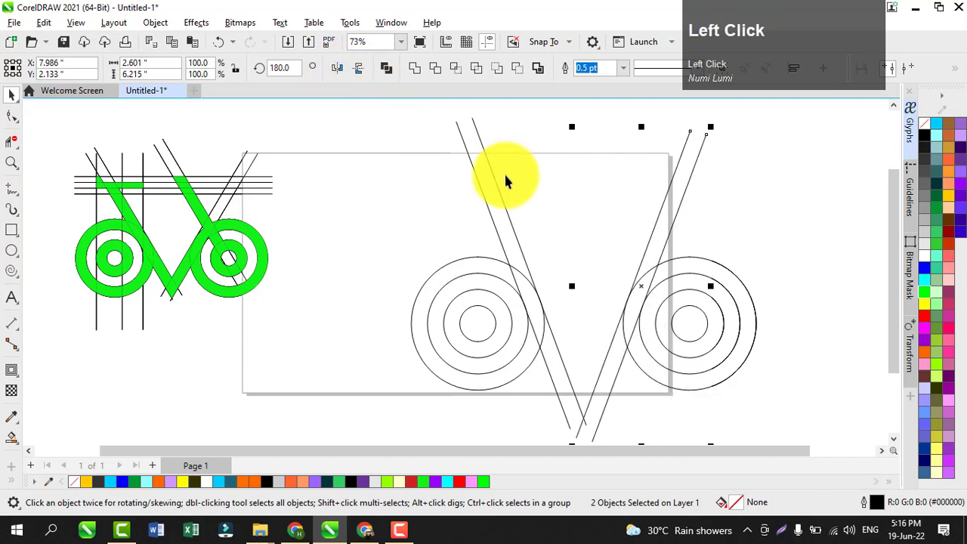
Undo the mirrored copy and all slanted lines, leaving only the two wheels.
mouse_move(893, 328)
mouse_down()
mouse_move(897, 341)
mouse_move(896, 327)
mouse_up()
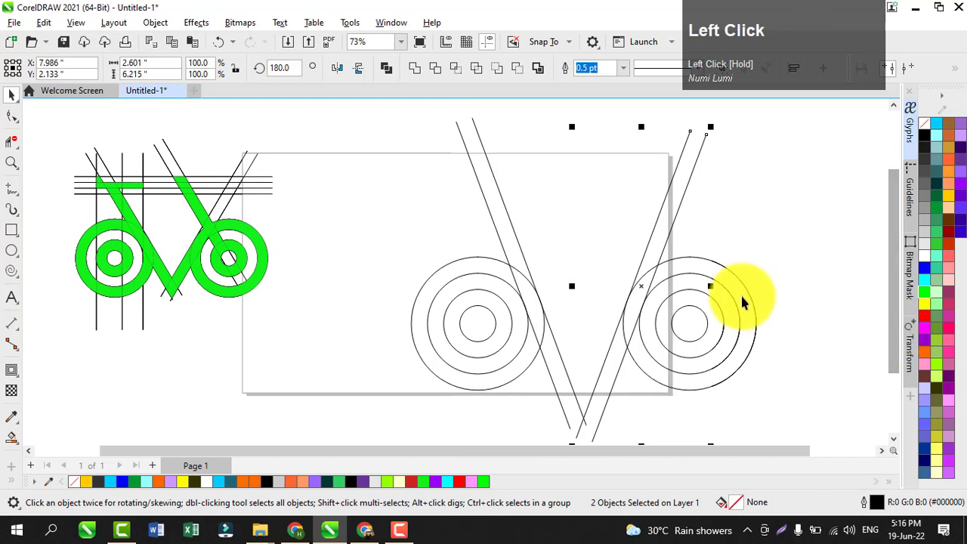
key(ctrl+z)
key(ctrl+z)
key(ctrl+z)
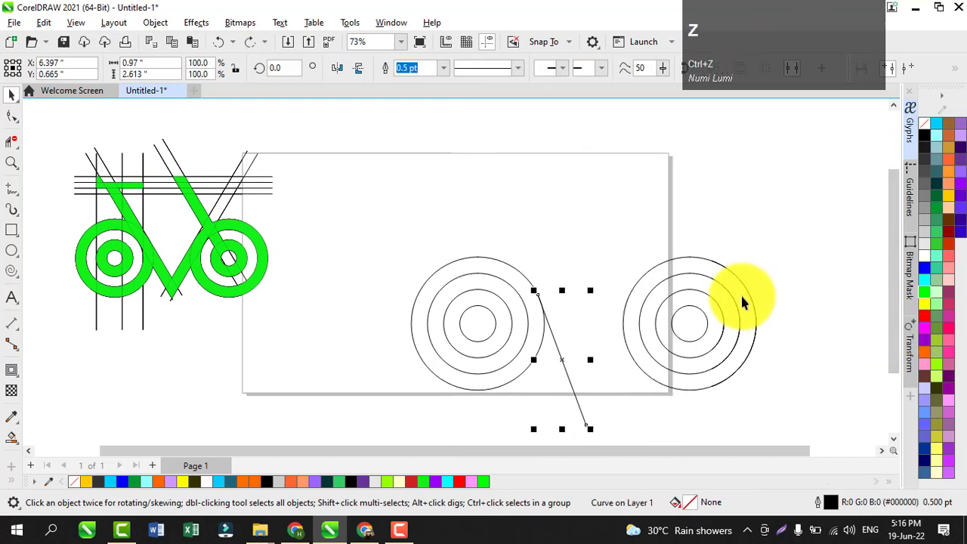
key(ctrl+z)
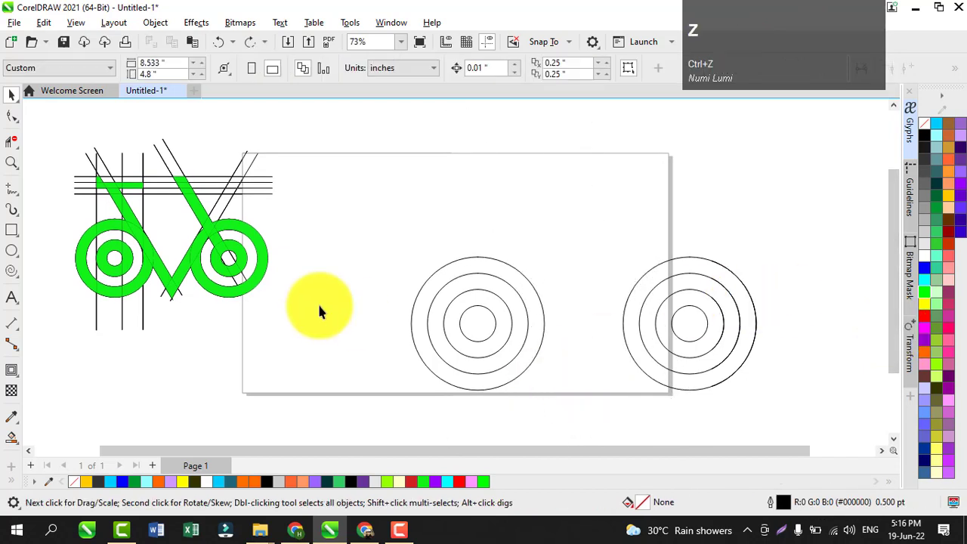
Draw a less steep slanted line about 3.83 by 6 inches along the left wheel's outer edge and place a parallel copy inside it.
click(12, 189)
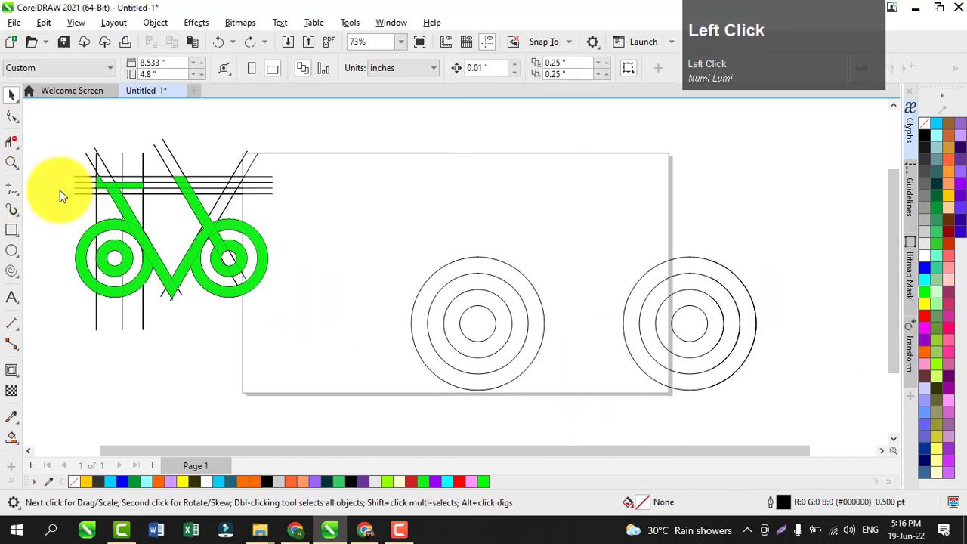
click(534, 289)
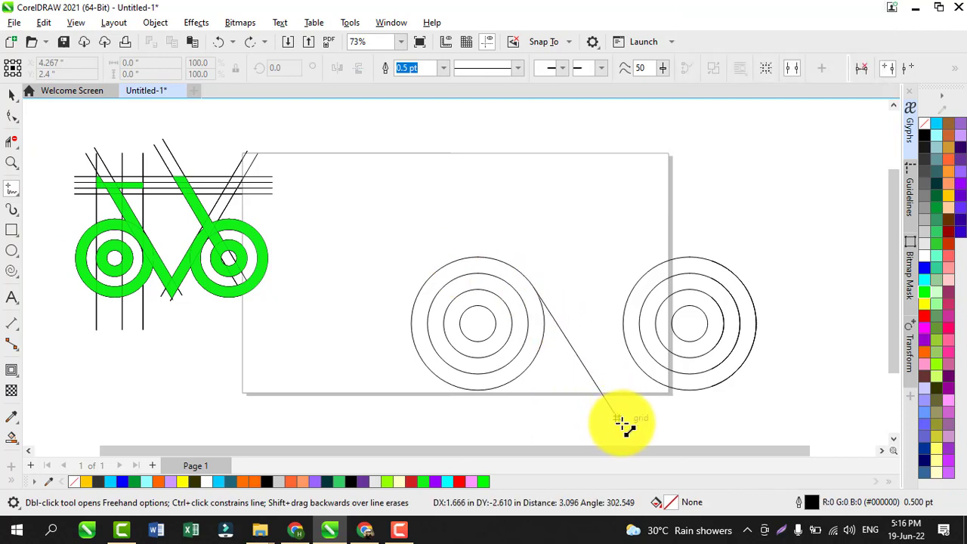
click(619, 420)
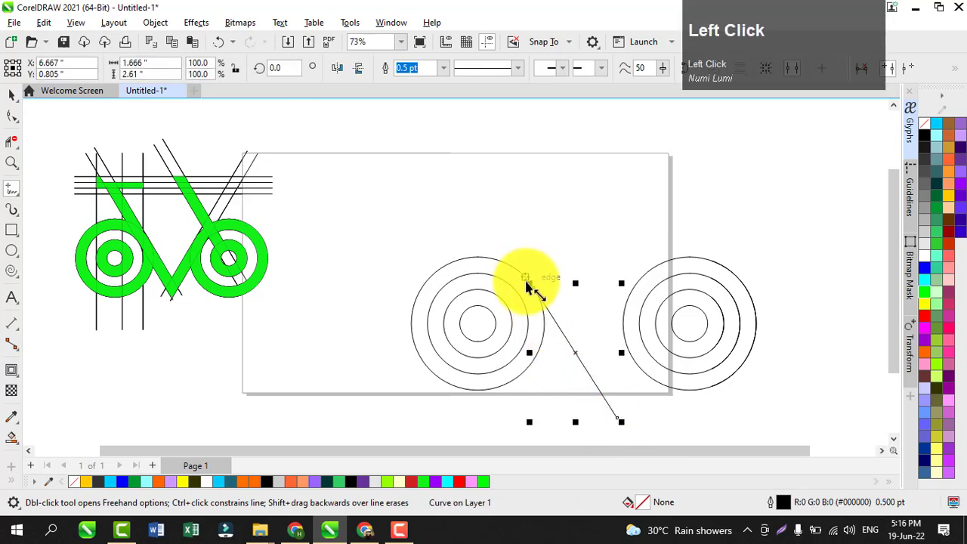
drag(531, 289, 371, 124)
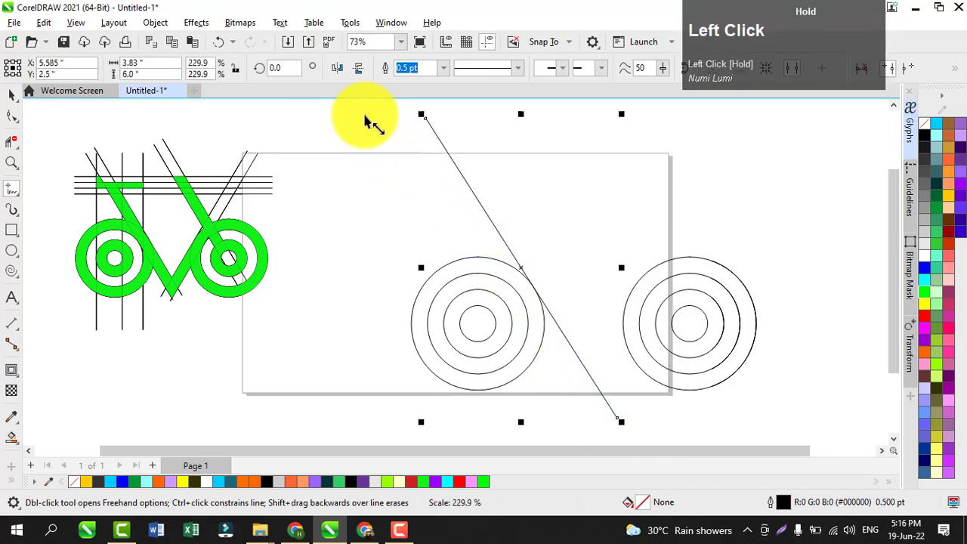
mouse_move(520, 268)
mouse_down()
mouse_move(510, 290)
mouse_move(518, 284)
mouse_up()
right_click(518, 284)
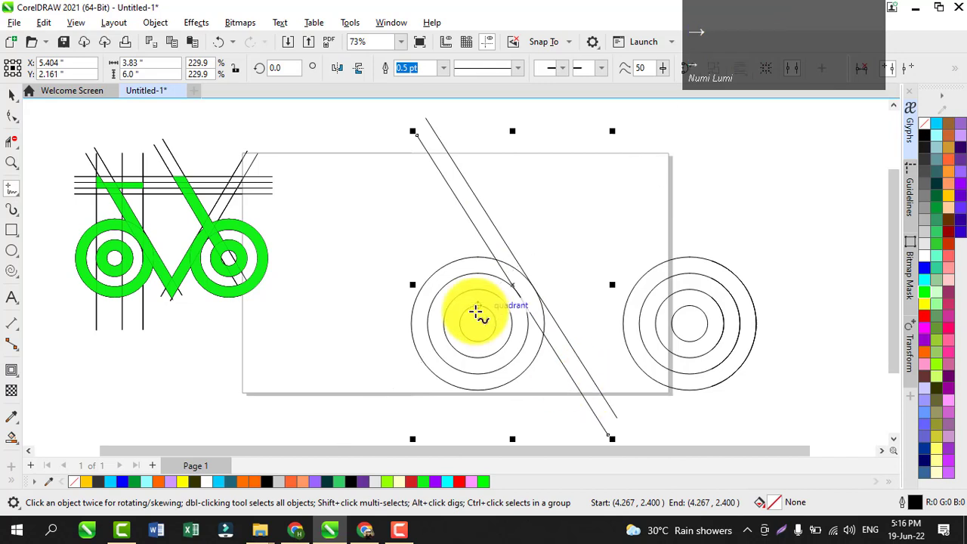
Select both slanted lines over the left wheel and duplicate them across the right wheel.
click(11, 93)
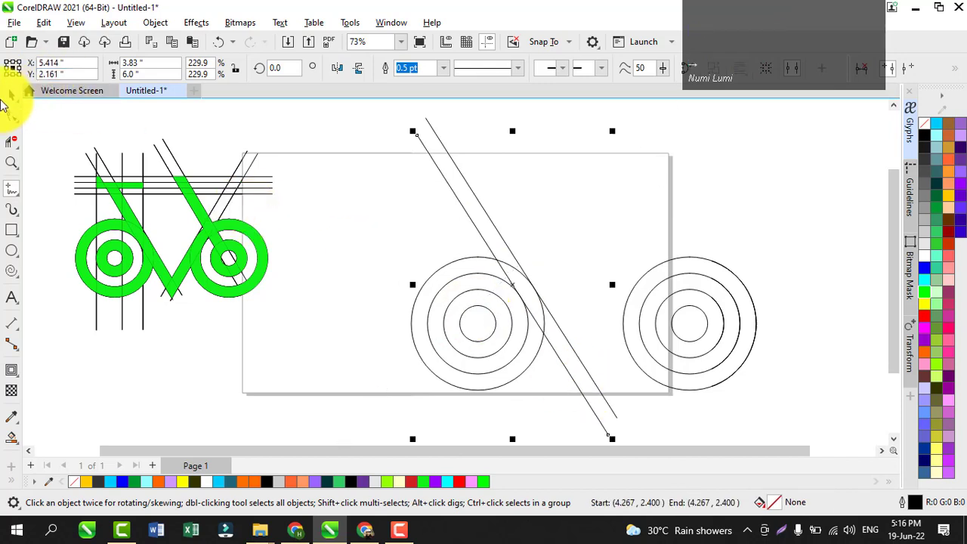
click(210, 198)
click(391, 108)
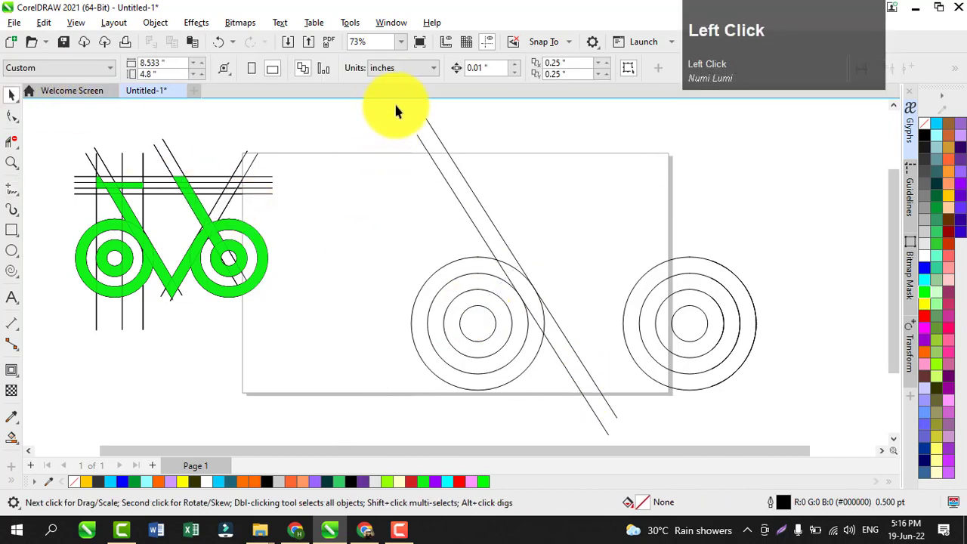
click(421, 134)
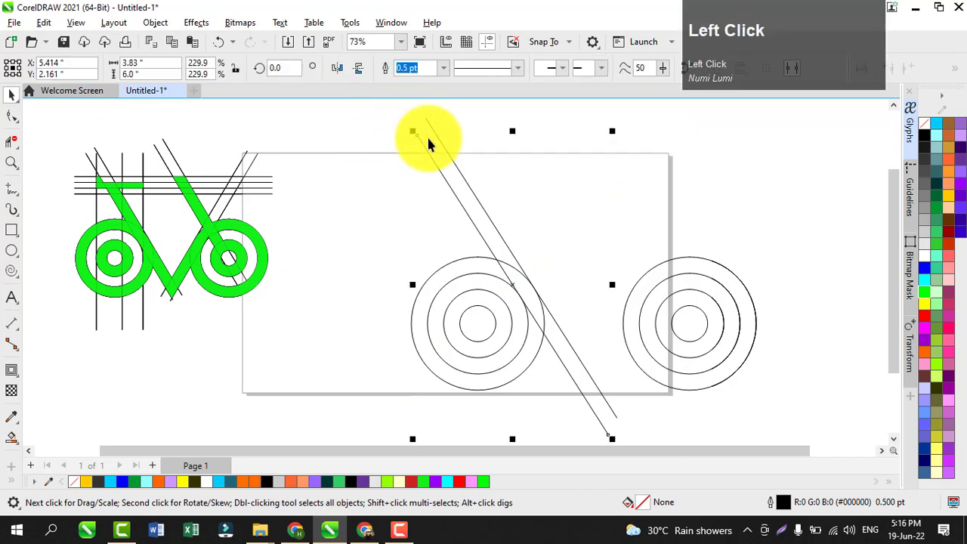
shift+click(488, 218)
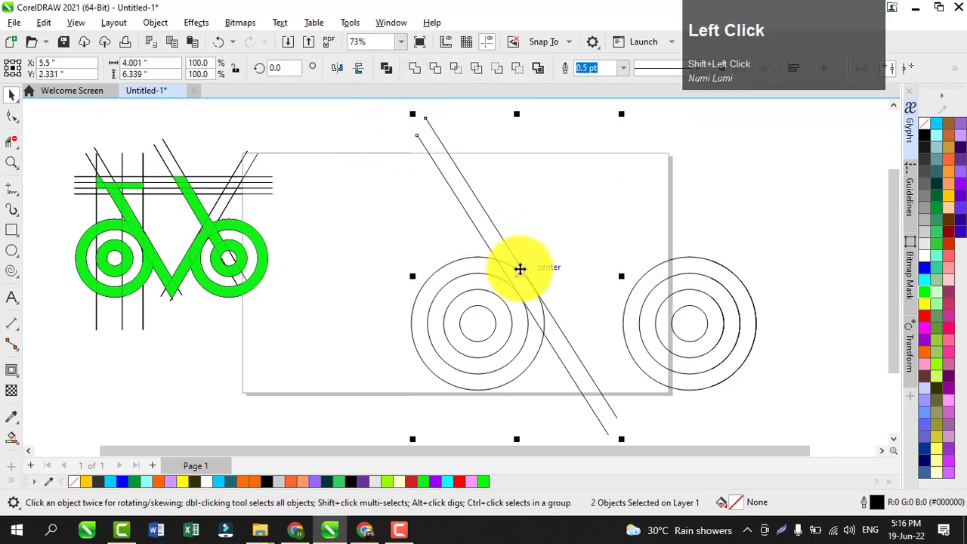
drag(516, 276, 651, 295)
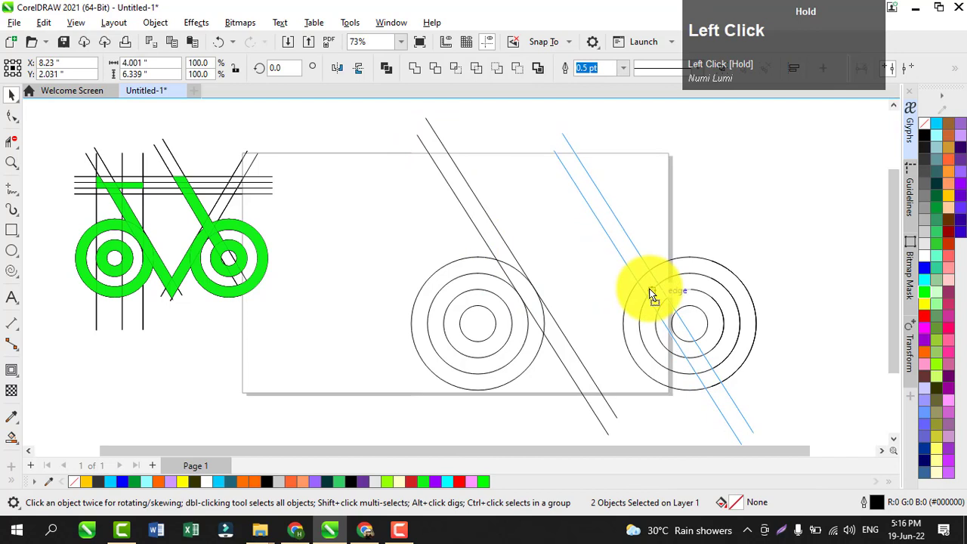
right_click(651, 294)
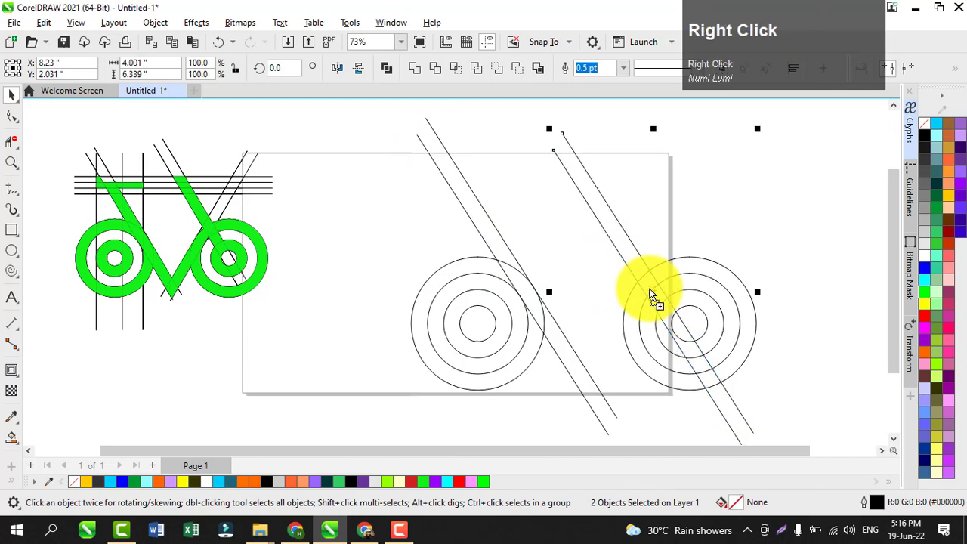
Mirror the copied pair of lines horizontally and shift it against the right wheel's outer rings to form a V with the first pair.
click(336, 68)
drag(655, 292, 645, 285)
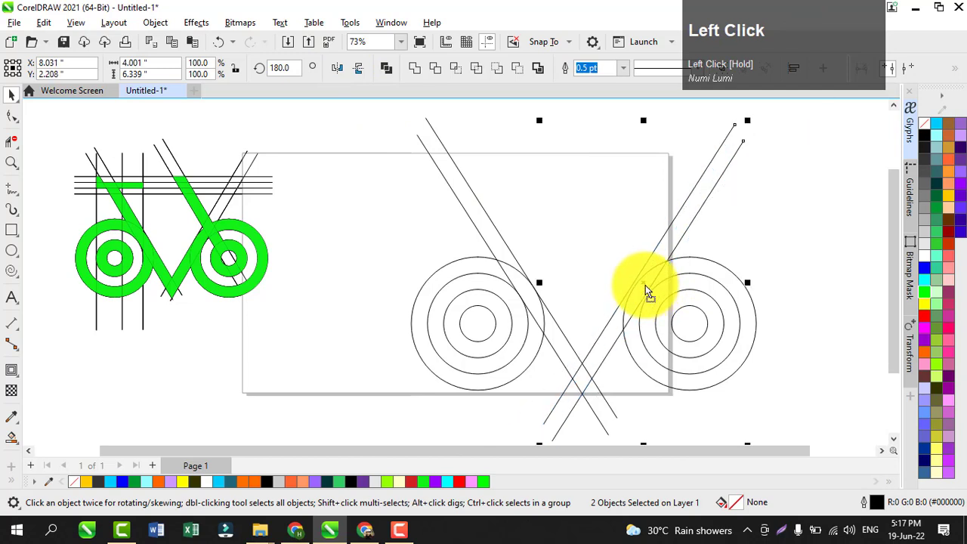
key(Right)
key(Right)
key(Right)
key(Right)
key(Right)
key(Right)
key(Right)
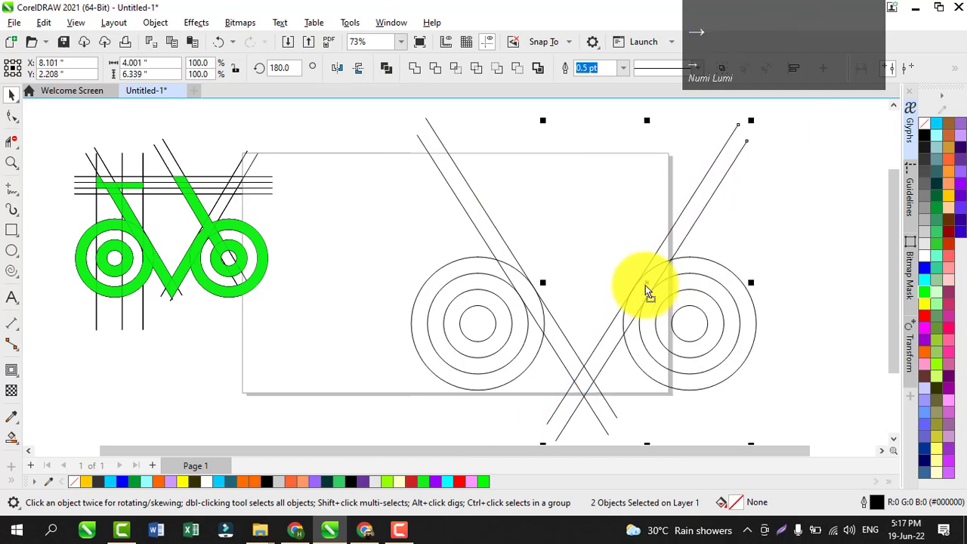
key(Left)
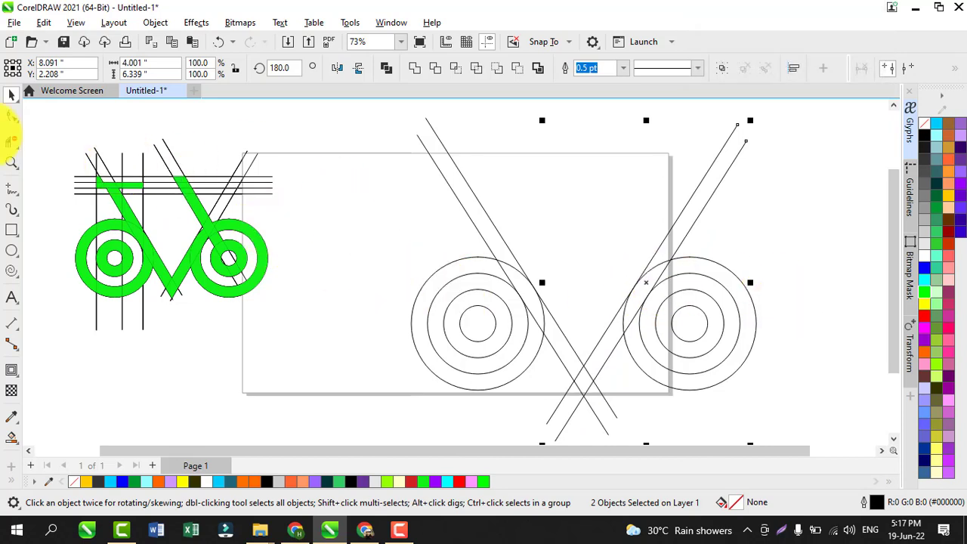
Draw a horizontal line about 7.45 inches long across the slanted lines above the wheels and stretch it leftward to about 7.95 inches.
click(9, 200)
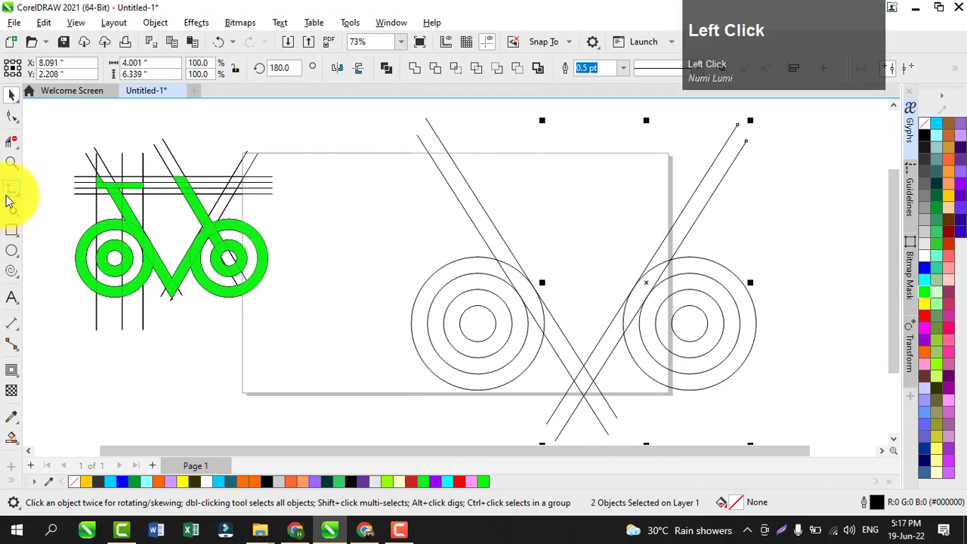
click(418, 207)
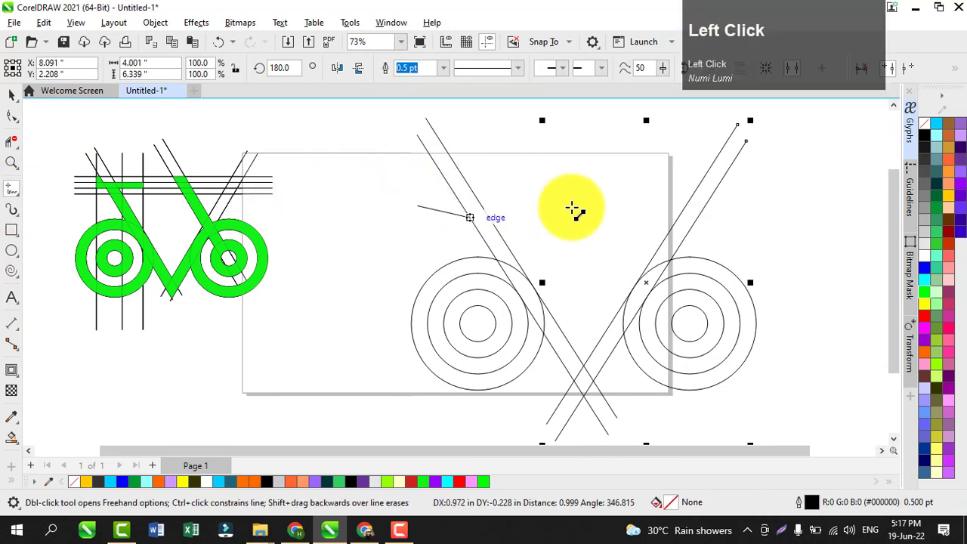
click(778, 205)
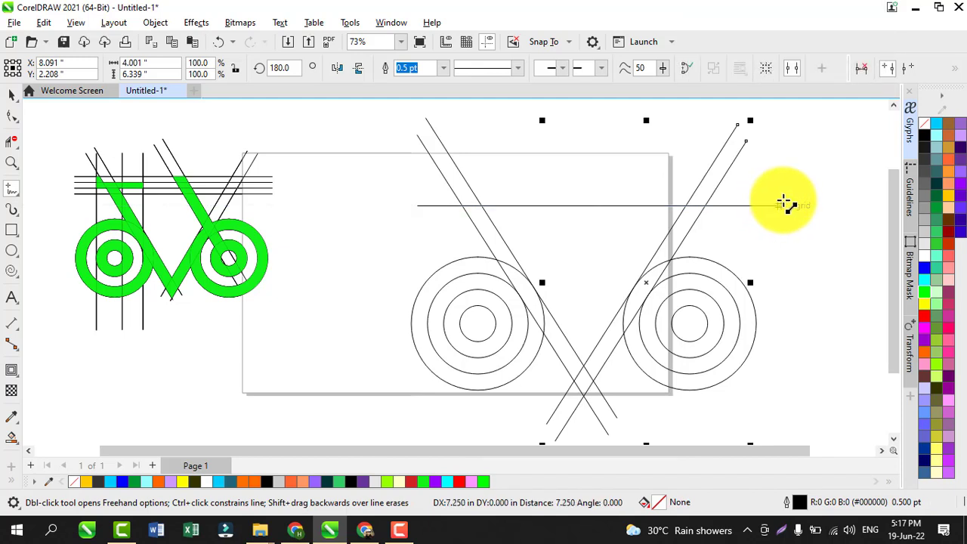
click(793, 205)
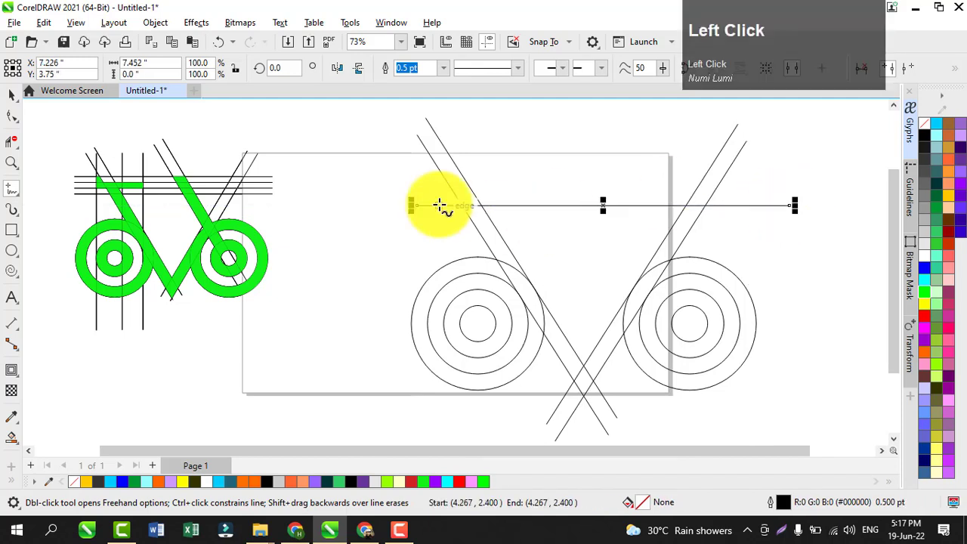
drag(410, 204, 386, 205)
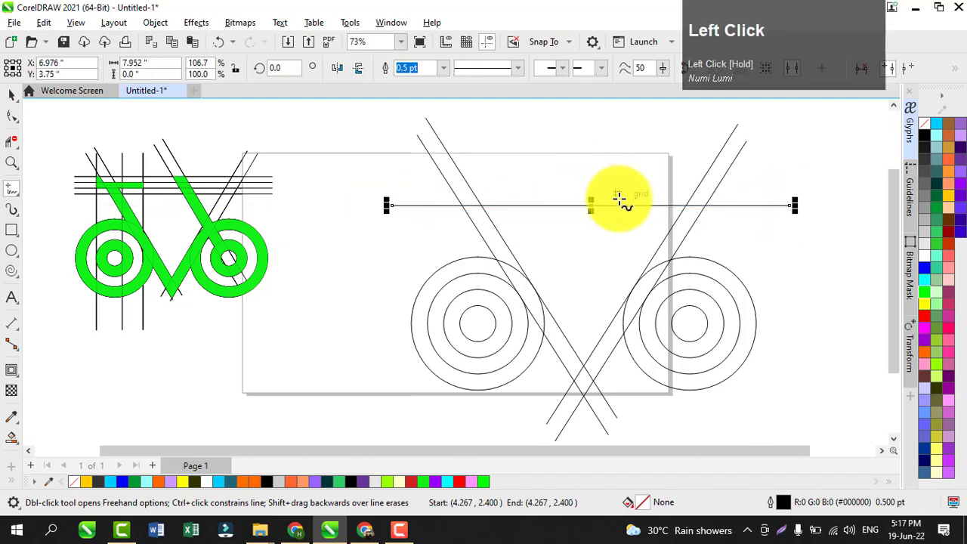
Place two copies of the horizontal line below it at 0.25-inch spacing and delete the stray freehand stroke.
drag(590, 206, 591, 221)
right_click(590, 222)
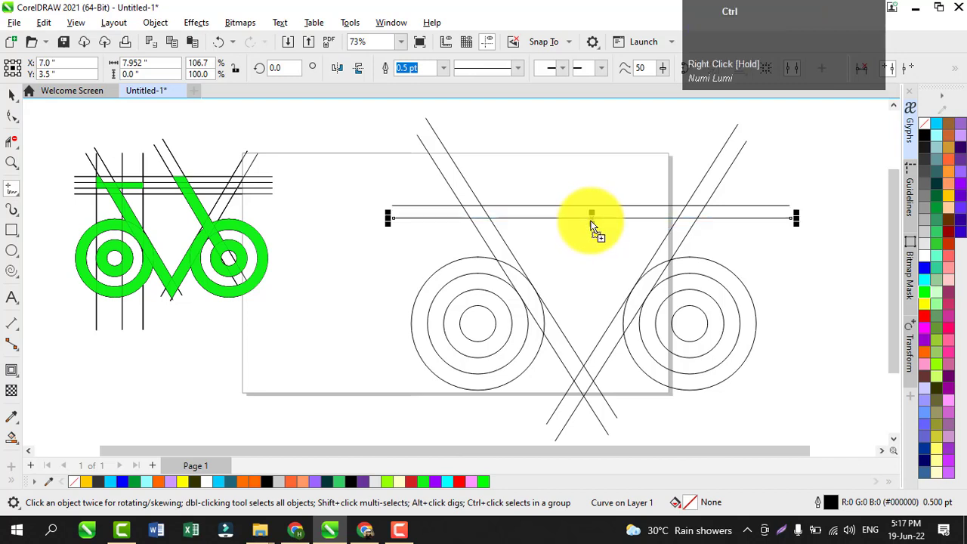
key(ctrl+r)
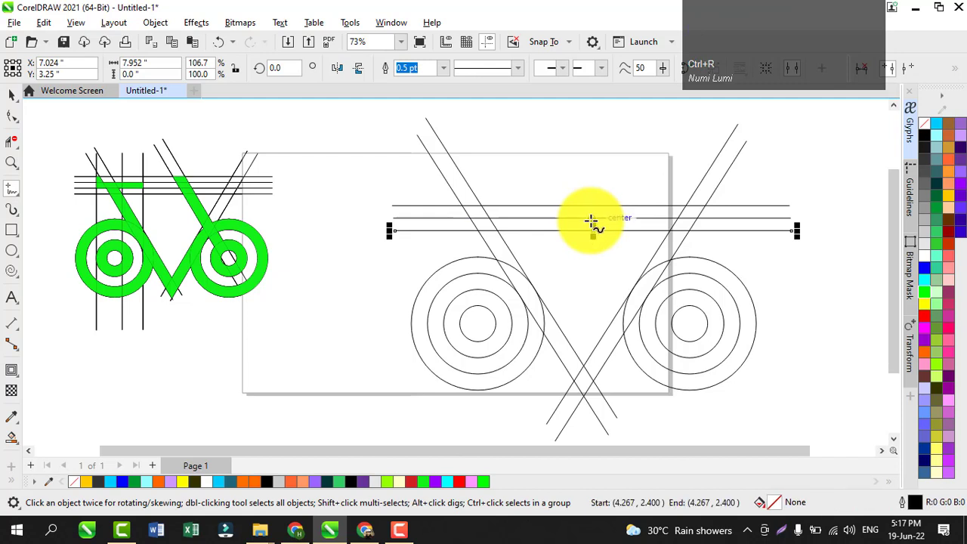
drag(590, 205, 592, 197)
key(Delete)
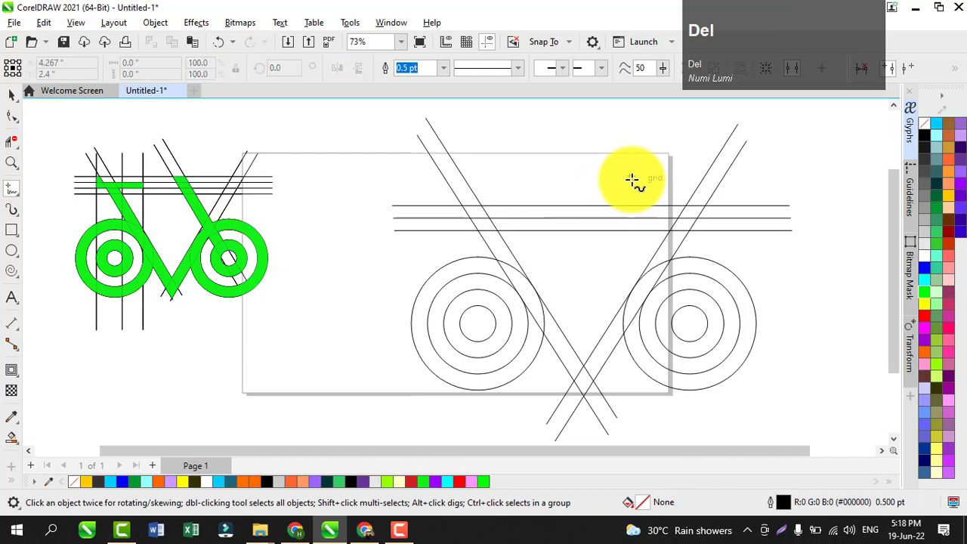
Stack three copies of the original horizontal line above it, spaced about 0.36 inches apart.
click(11, 94)
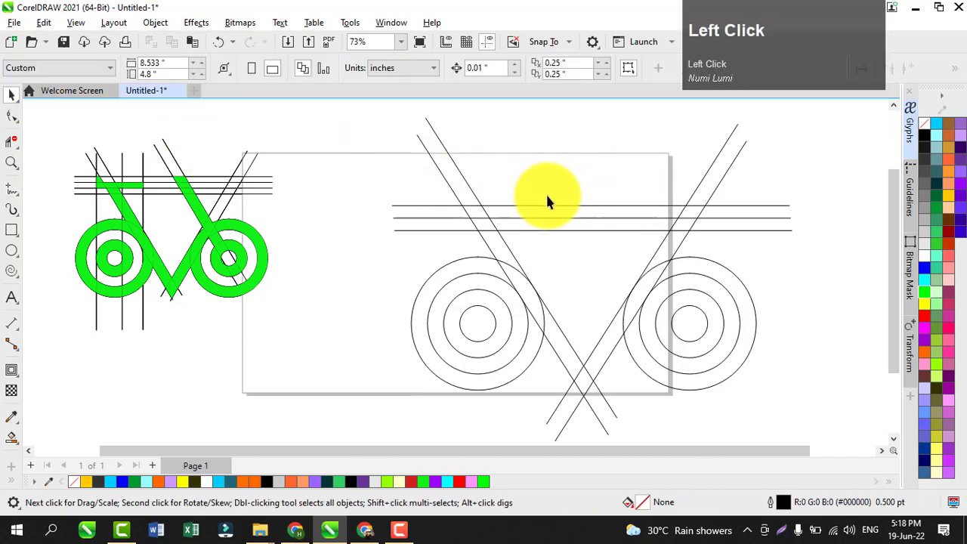
click(571, 205)
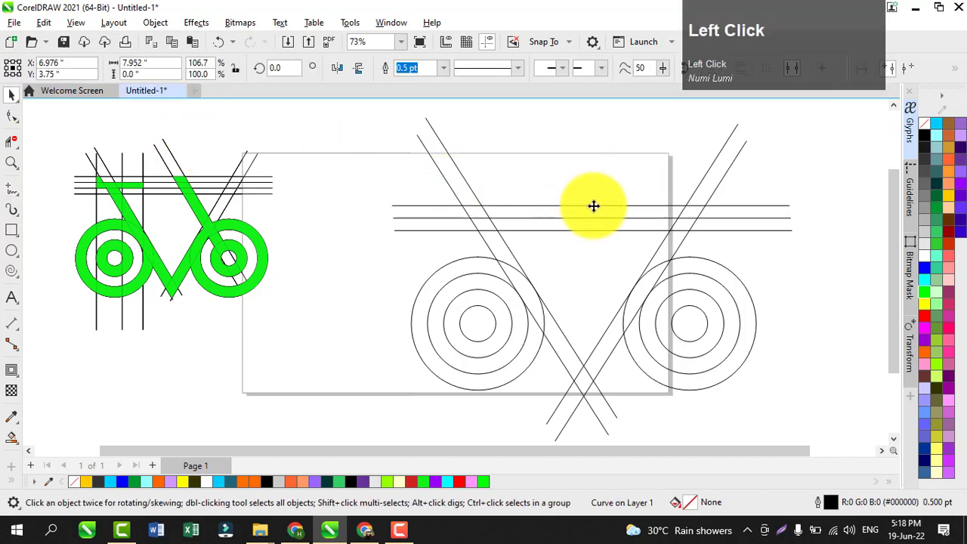
drag(594, 203, 592, 194)
right_click(592, 194)
key(ctrl+r)
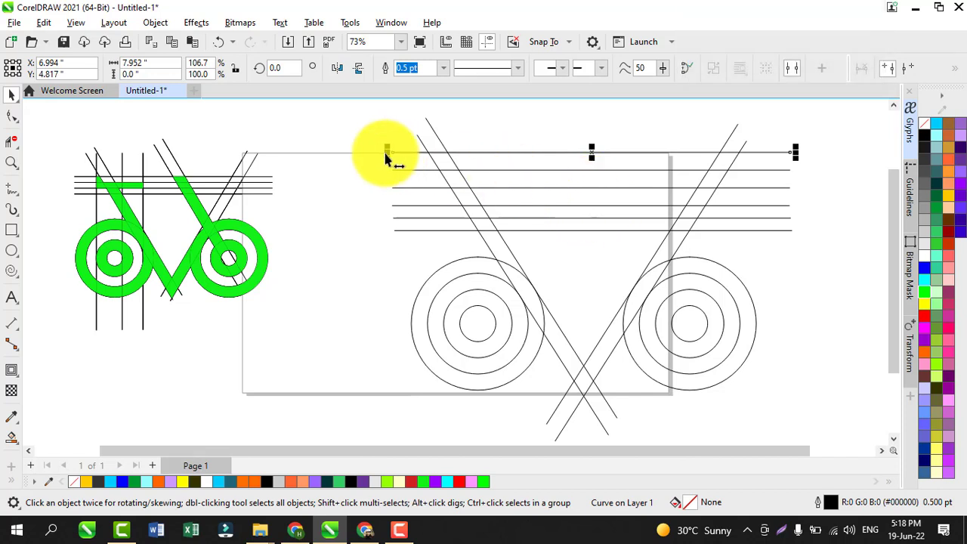
Delete the three lower horizontal lines and align the remaining three to a common horizontal center.
drag(371, 198, 803, 236)
key(Delete)
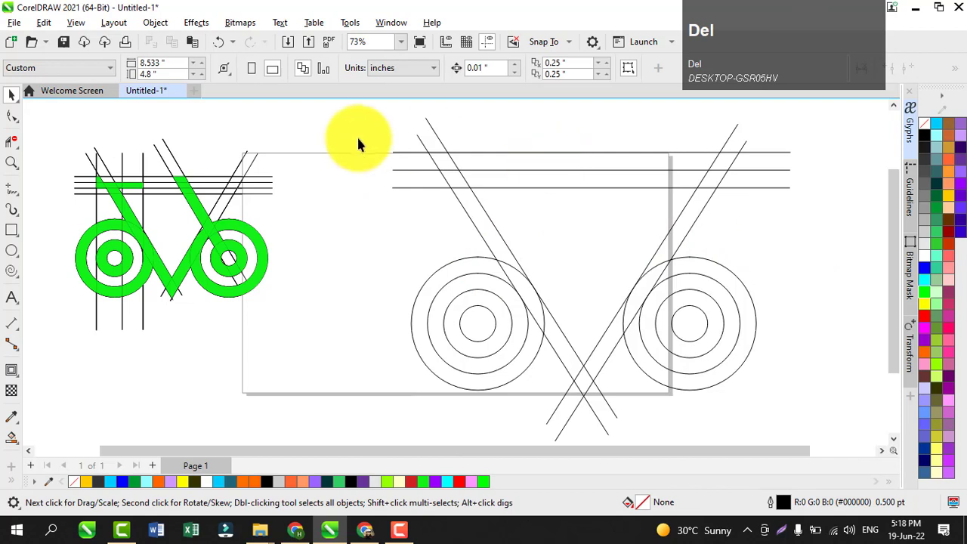
drag(361, 135, 531, 242)
drag(821, 206, 818, 210)
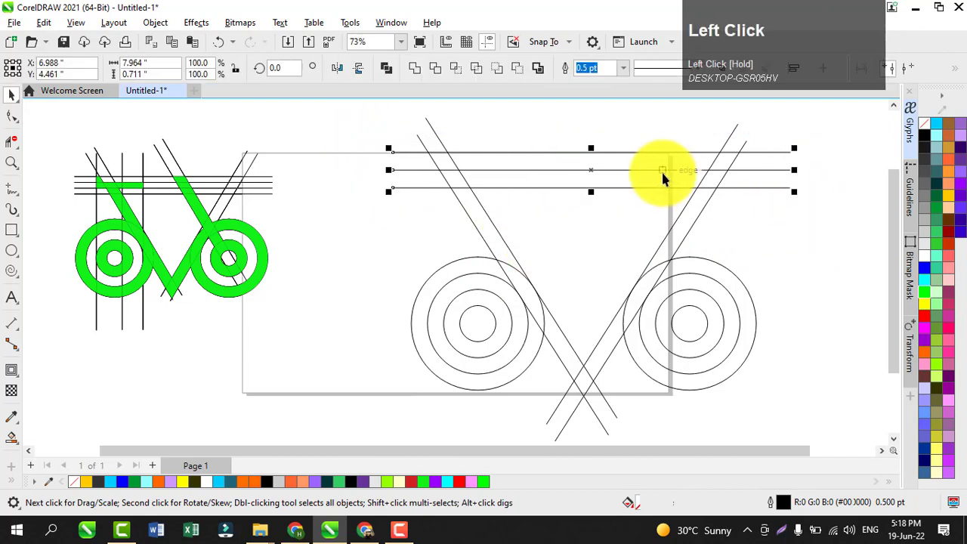
key(c)
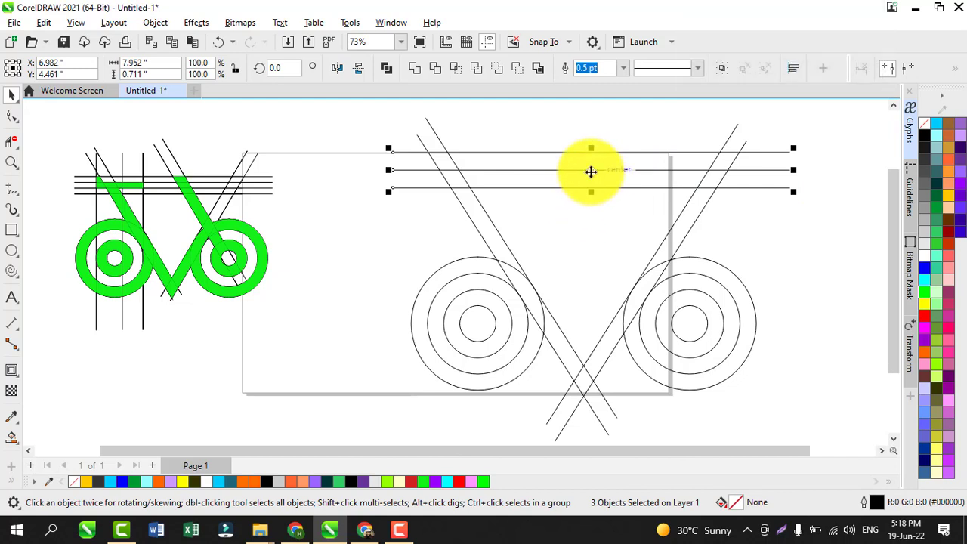
Duplicate the three horizontal lines directly below themselves and center-align all six.
drag(591, 171, 592, 181)
drag(592, 195, 592, 222)
right_click(592, 222)
drag(370, 139, 759, 253)
key(c)
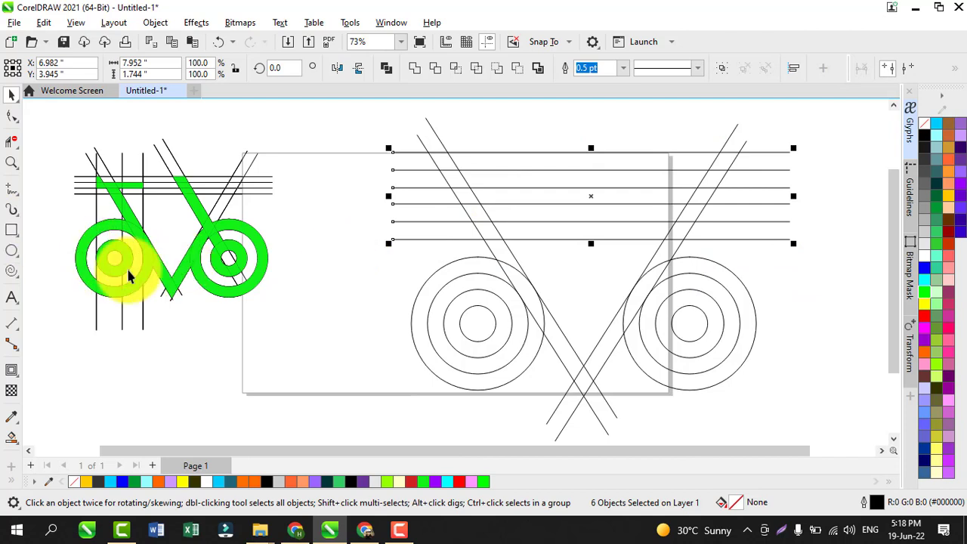
click(348, 265)
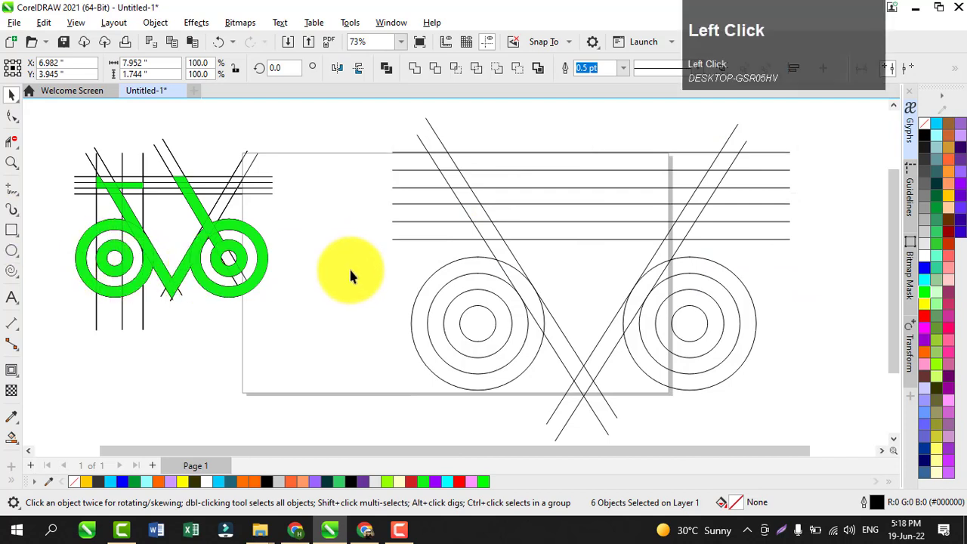
Draw a vertical line down from the left edge of the left wheel's innermost circle and stretch it upward to about 4.33 inches.
click(11, 187)
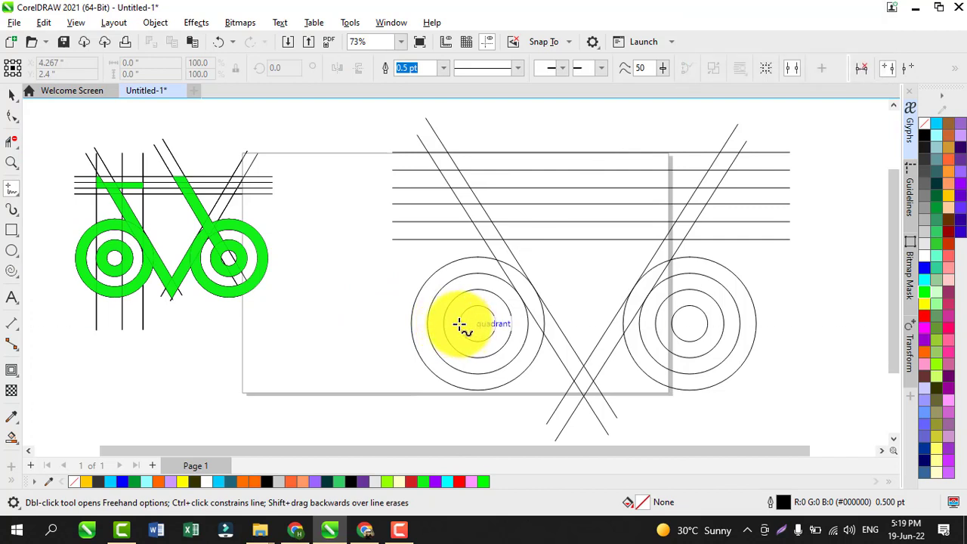
click(459, 324)
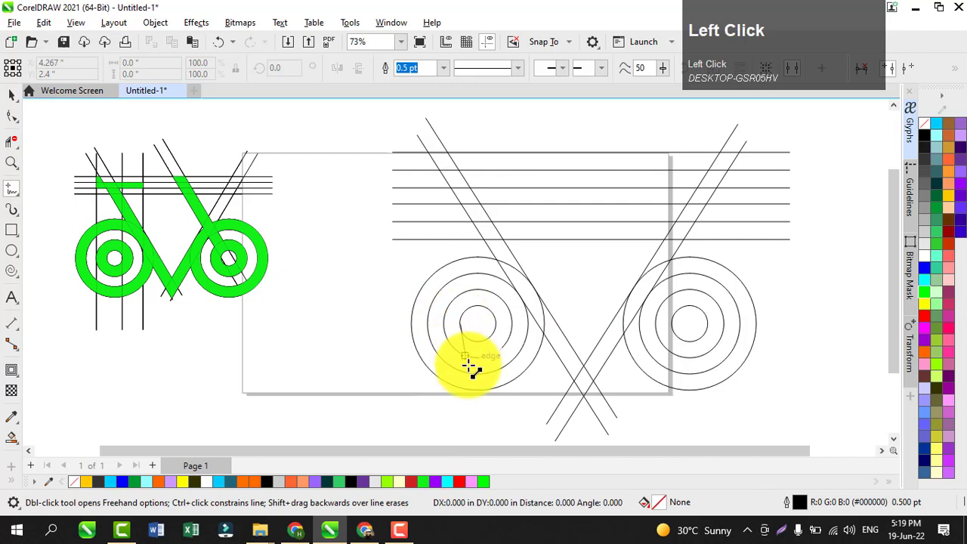
click(463, 421)
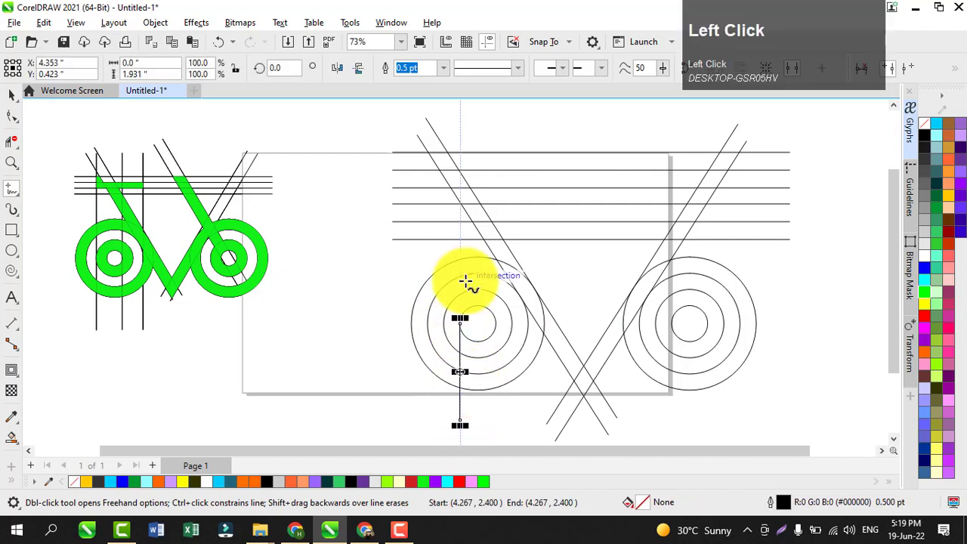
mouse_move(459, 324)
mouse_down()
mouse_move(463, 144)
mouse_move(468, 189)
mouse_move(460, 199)
mouse_up()
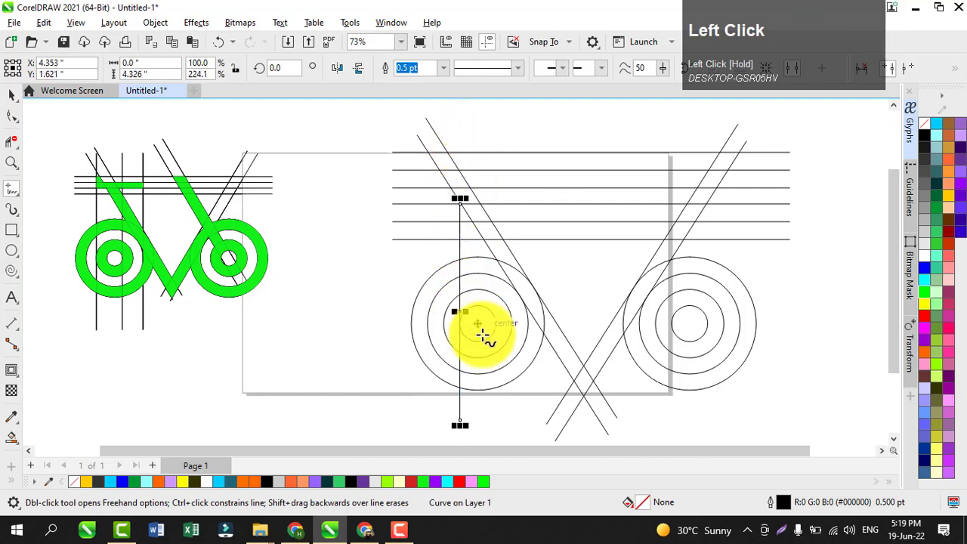
Place a copy of the vertical line at the left edge of the left wheel's second circle from the center.
click(459, 310)
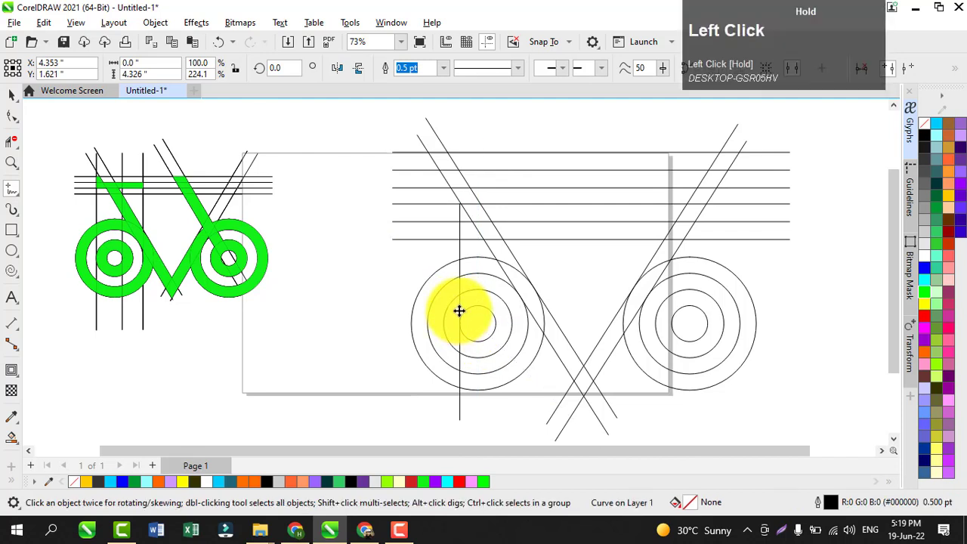
mouse_move(460, 311)
mouse_down()
mouse_move(432, 312)
mouse_move(443, 314)
mouse_up()
right_click(443, 315)
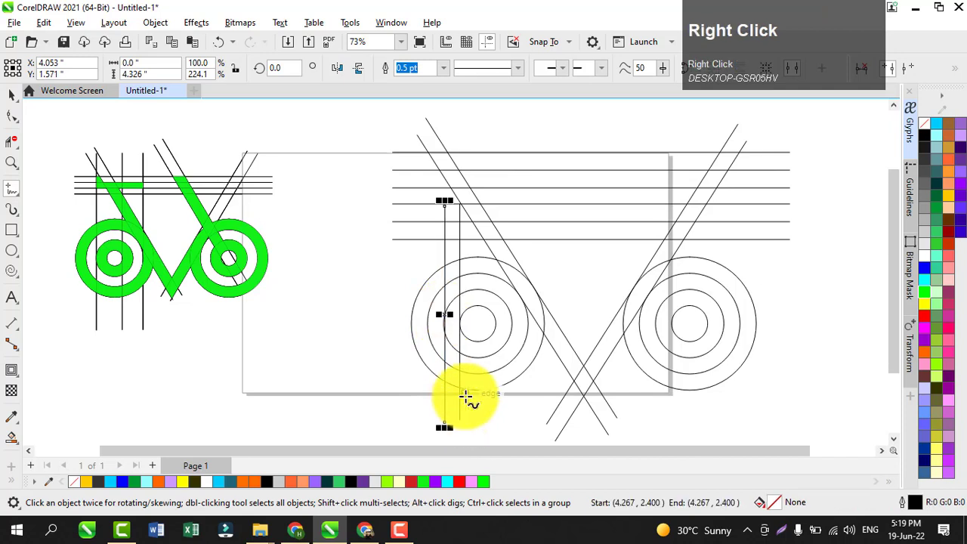
key(Left)
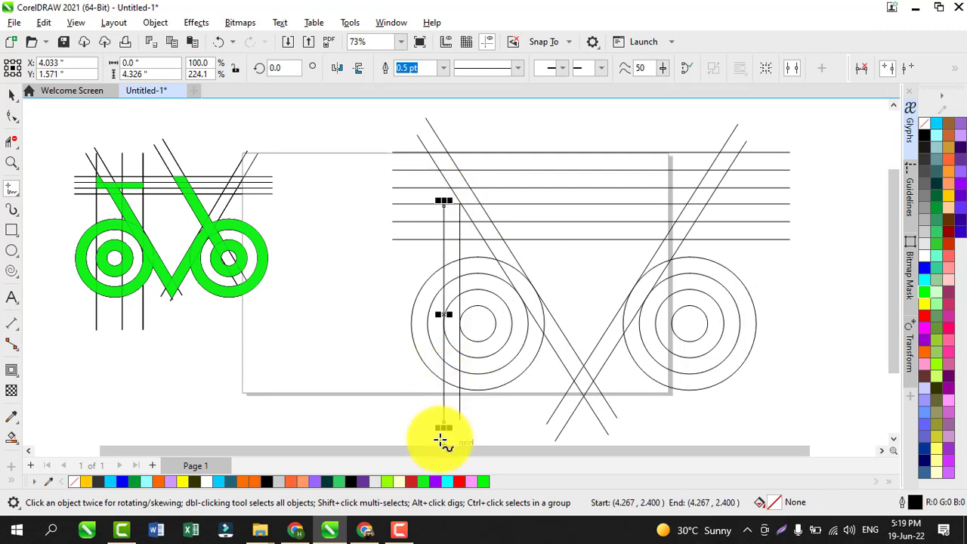
Copy the vertical line to the third circle's left edge and stretch it up to the topmost horizontal line, about 5.44 inches long.
click(12, 95)
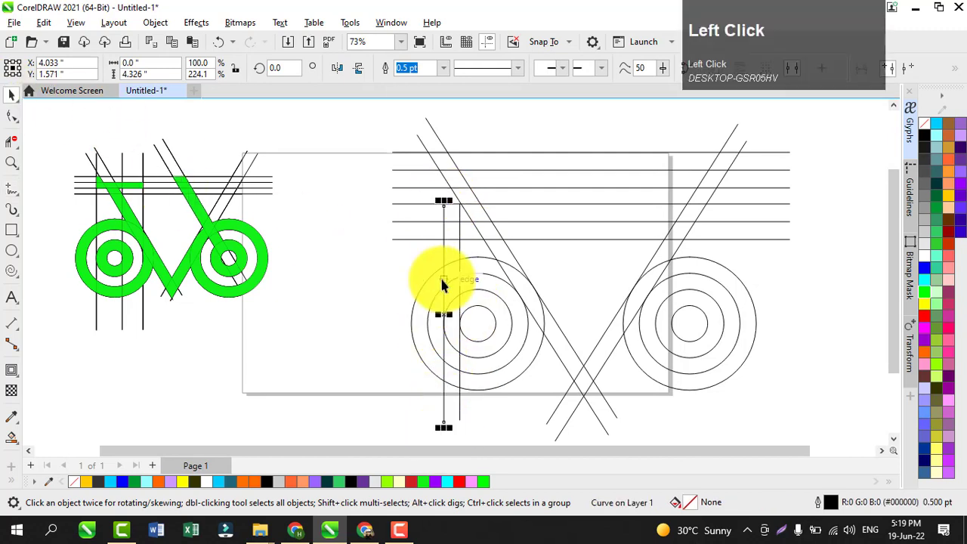
drag(443, 317, 428, 317)
right_click(427, 317)
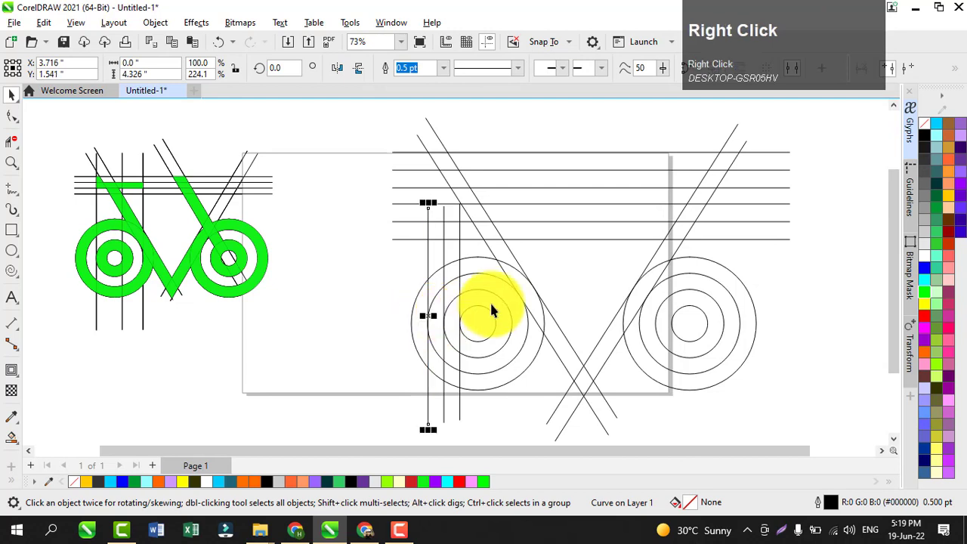
drag(427, 202, 428, 152)
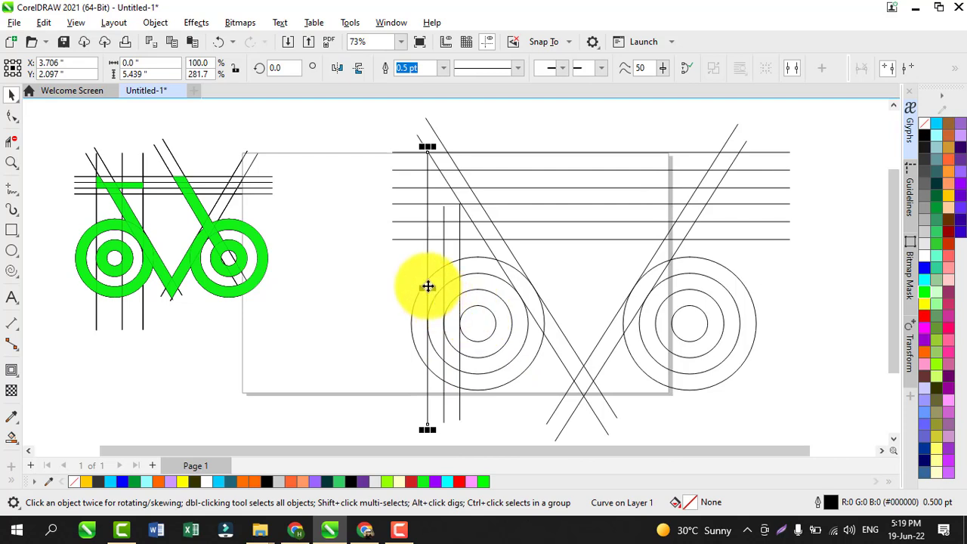
Place copies of the tall vertical line at the right edges of the left wheel's innermost and third circles.
drag(427, 286, 496, 305)
right_click(497, 305)
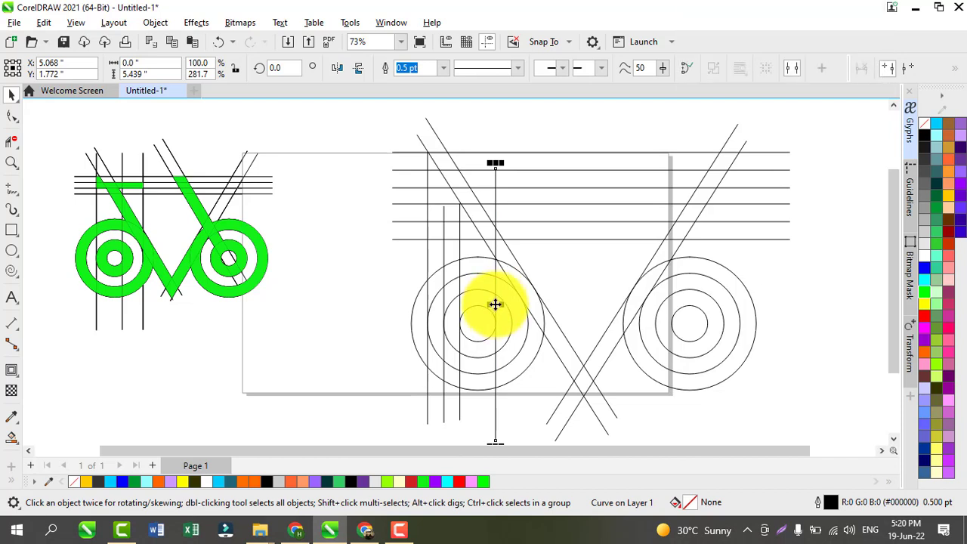
drag(494, 305, 520, 306)
right_click(520, 305)
key(Right)
key(Right)
key(Right)
key(Right)
key(Right)
key(Right)
key(Right)
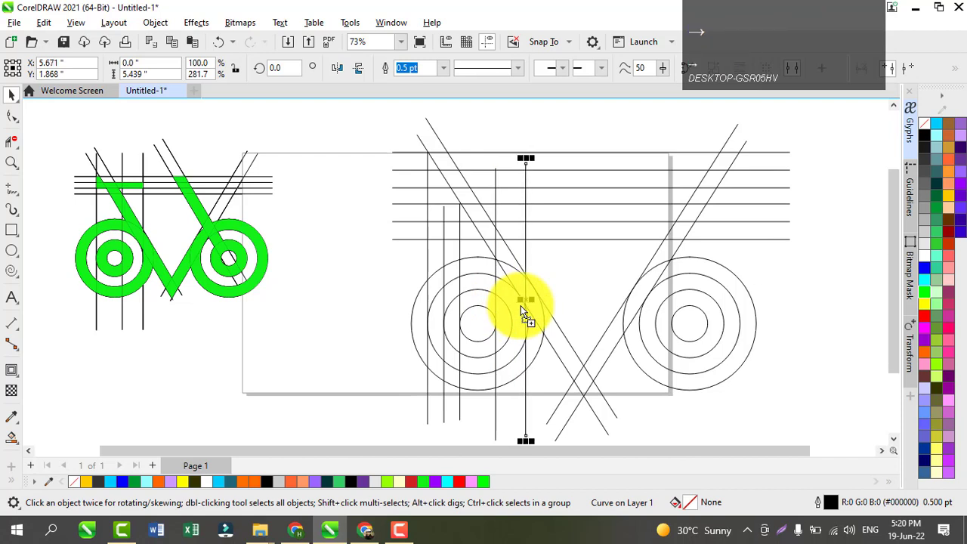
key(Right)
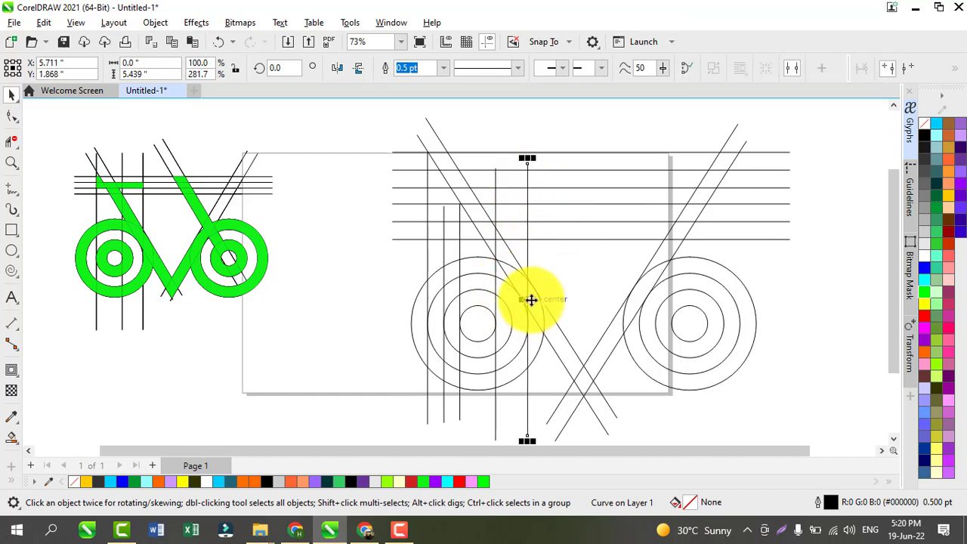
Copy the two shorter vertical lines together onto the right wheel and group the copies.
click(444, 302)
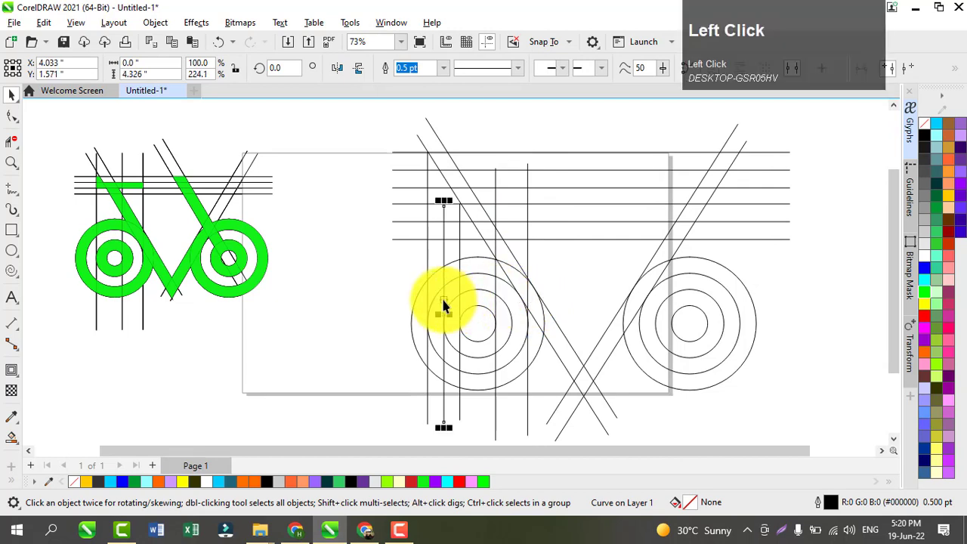
shift+click(459, 293)
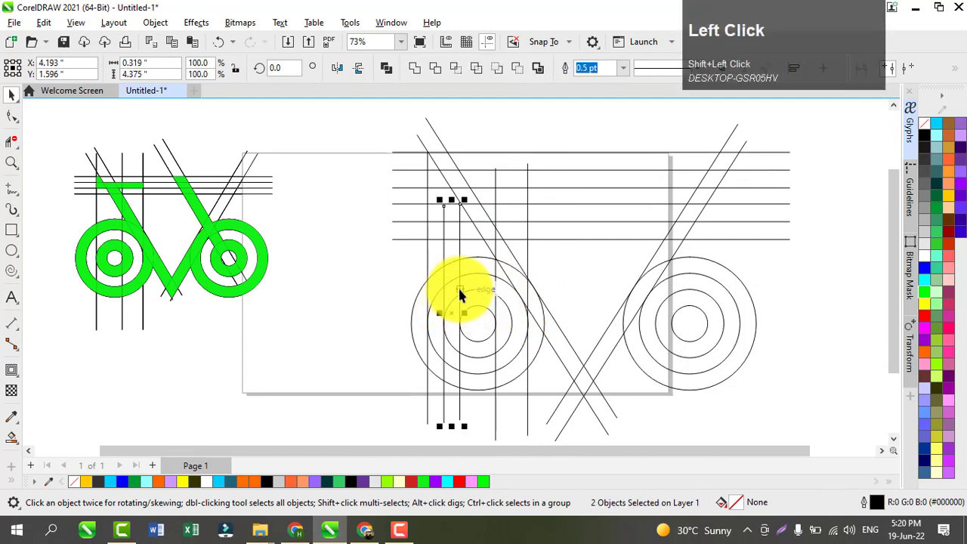
drag(453, 315, 680, 261)
right_click(681, 261)
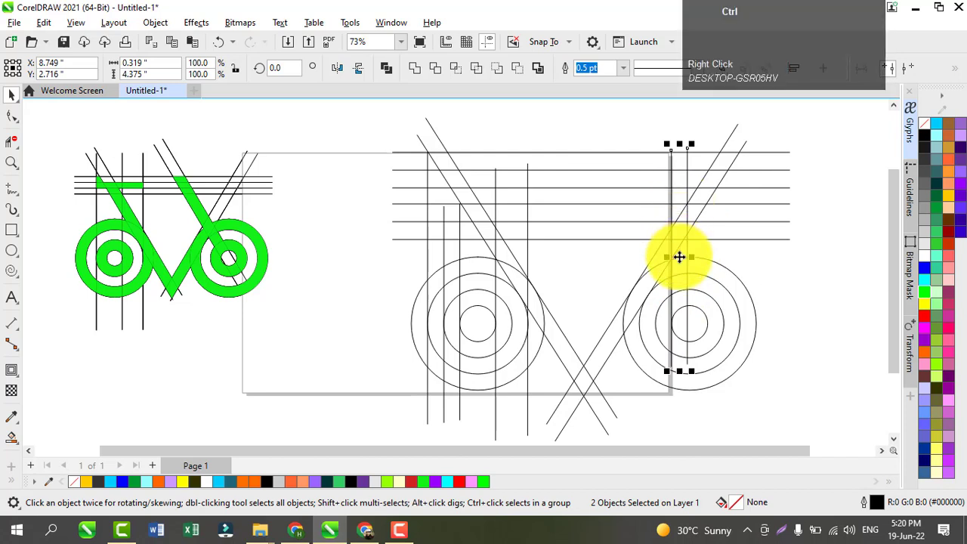
key(ctrl+g)
Rotate the grouped pair of lines to about 20.6° and shift it toward the left side of the right wheel.
click(679, 257)
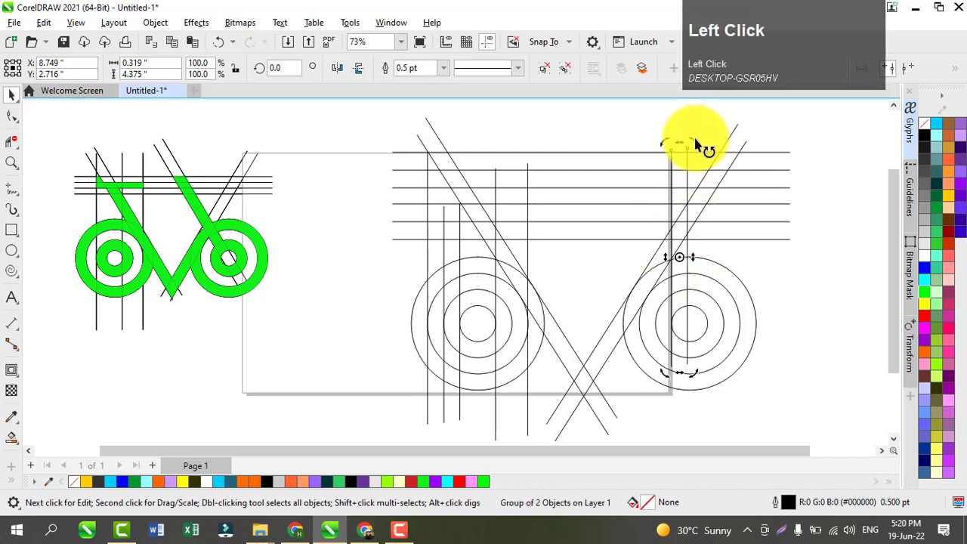
drag(699, 146, 644, 154)
click(810, 274)
click(685, 250)
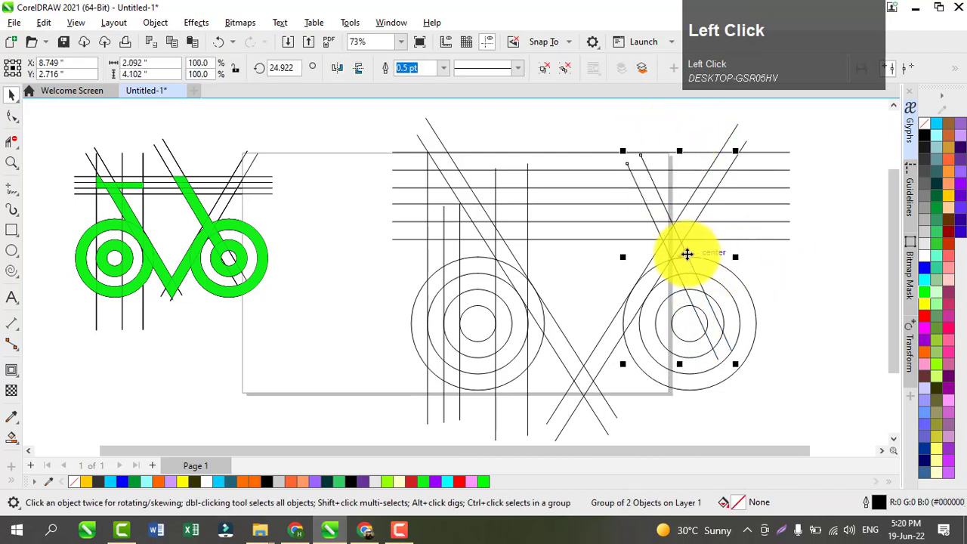
drag(687, 254, 656, 254)
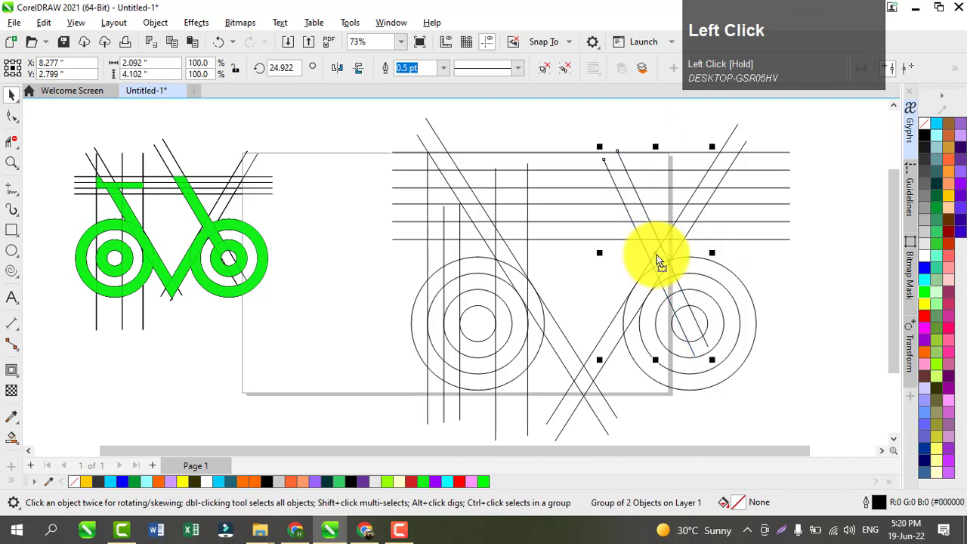
click(669, 177)
drag(714, 151, 736, 162)
click(762, 252)
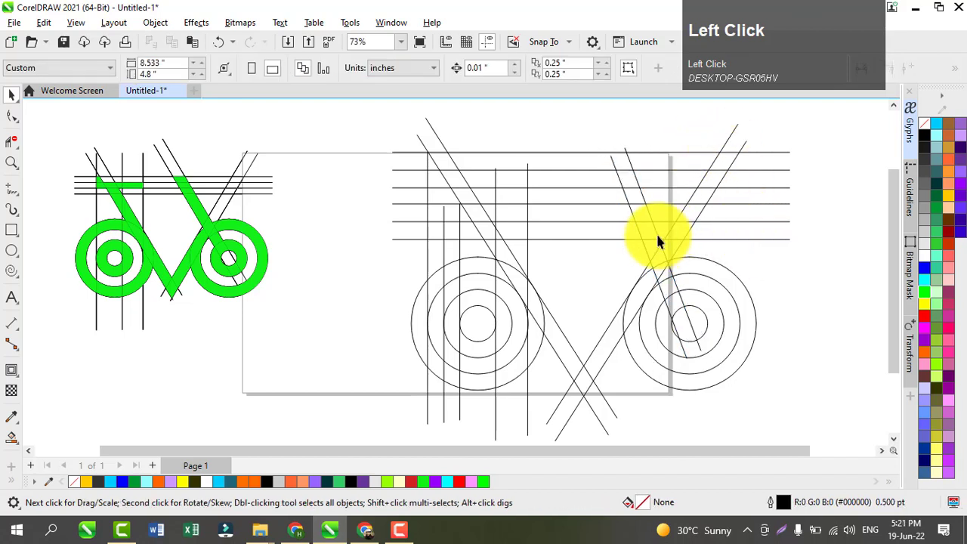
Move the slanted pair to about X 8.385", Y 2.925" so it runs down across the right wheel's innermost circle.
click(654, 244)
drag(654, 254, 656, 254)
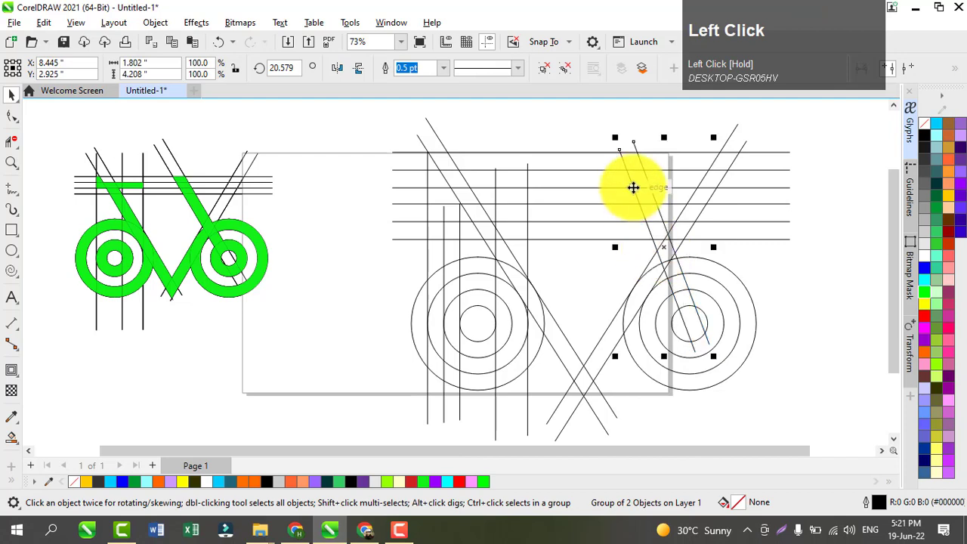
click(668, 131)
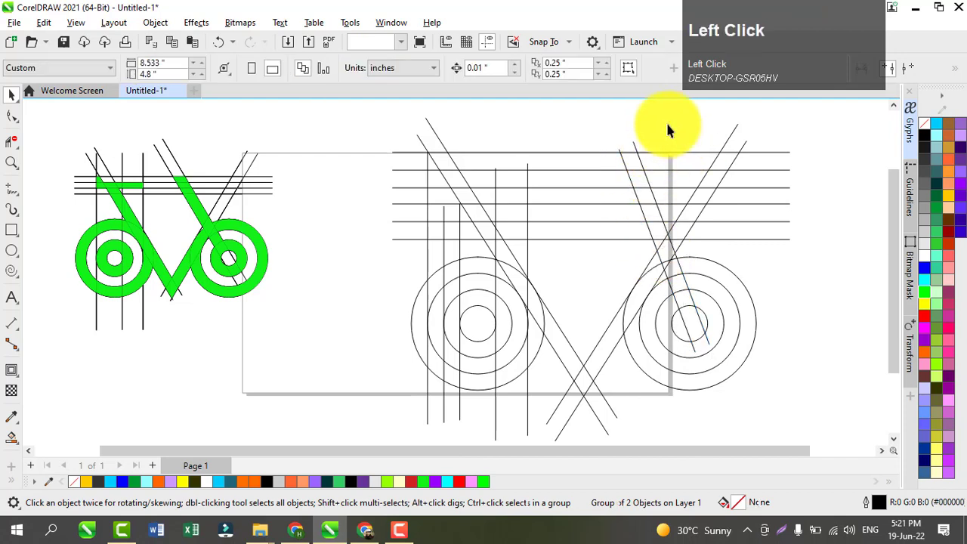
click(655, 210)
key(Left)
key(Left)
key(Left)
key(Left)
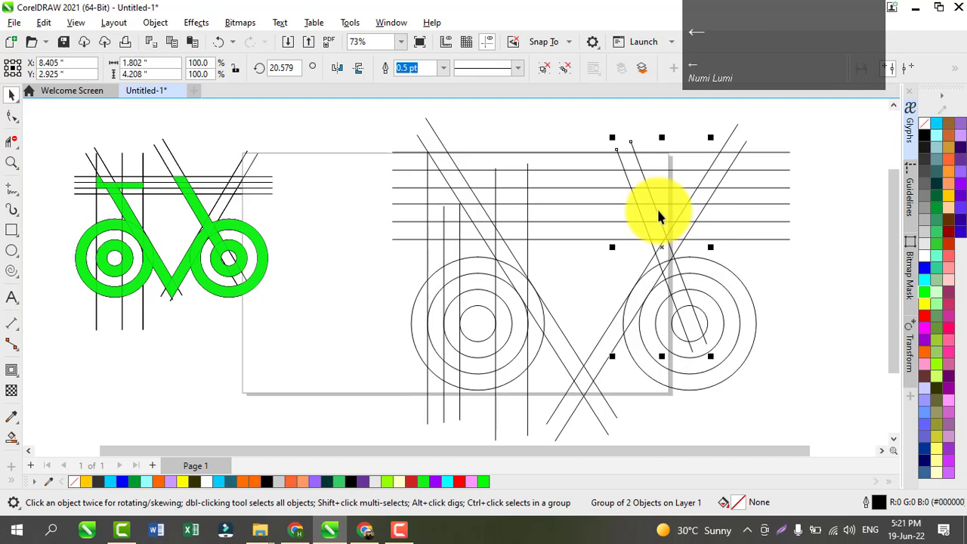
key(Left)
key(Left)
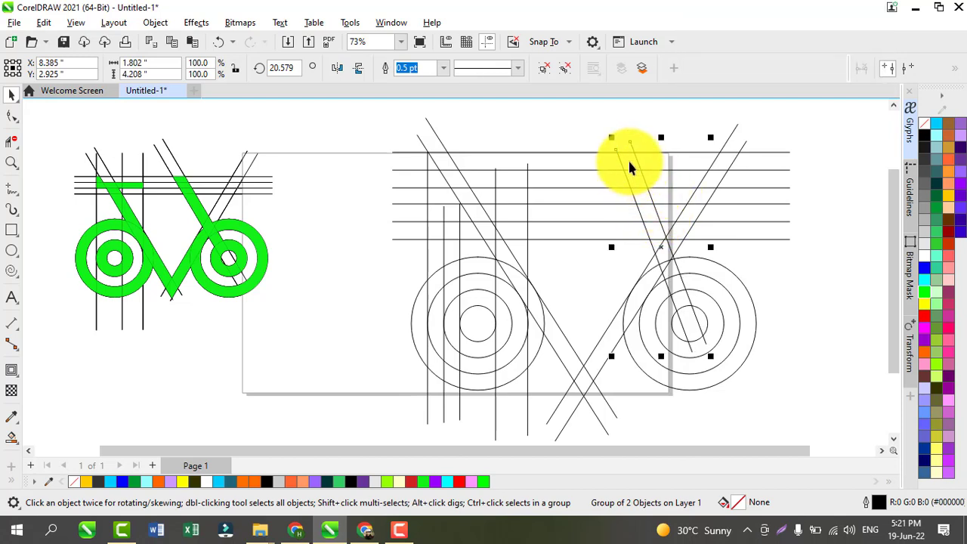
Ungroup the slanted pair and stretch both lines up past the topmost horizontal line, the left one to about 5.18" high.
key(ctrl+u)
click(633, 134)
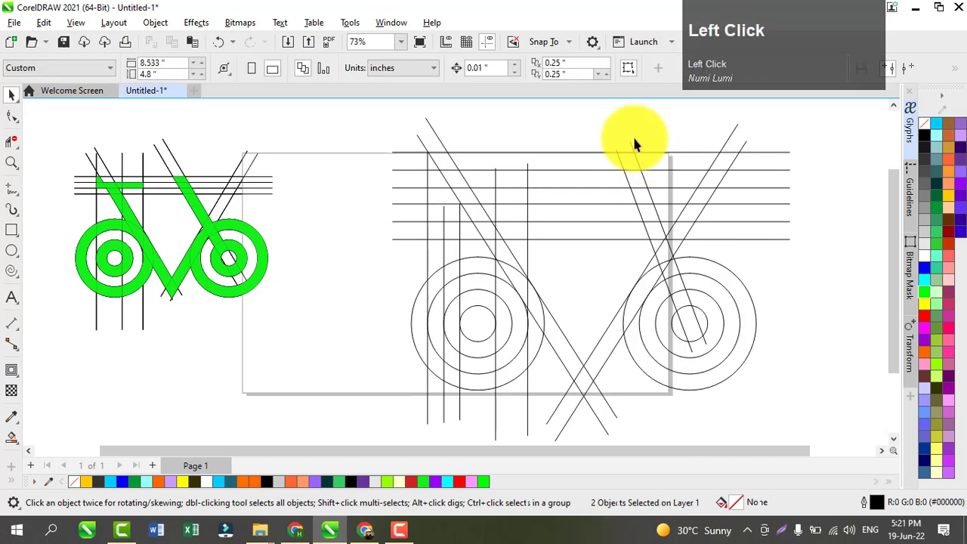
click(631, 142)
drag(630, 143, 604, 110)
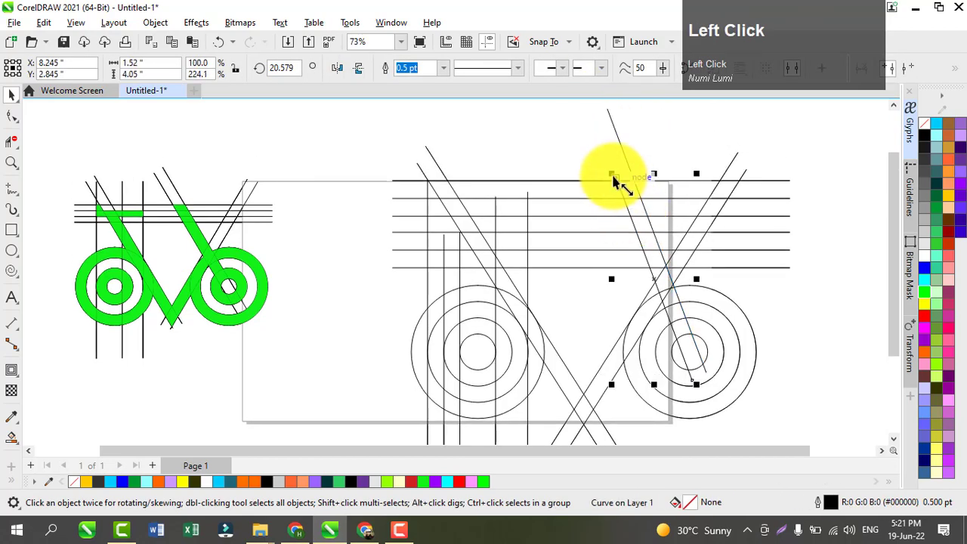
drag(611, 171, 574, 125)
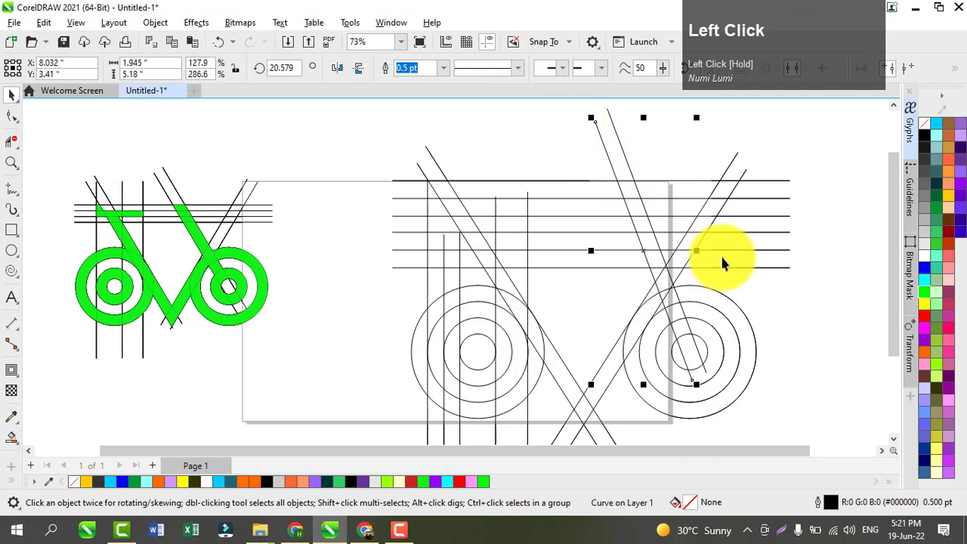
Activate Smart Fill and set its fill color to pure yellow (#FFFF00).
drag(893, 296, 894, 326)
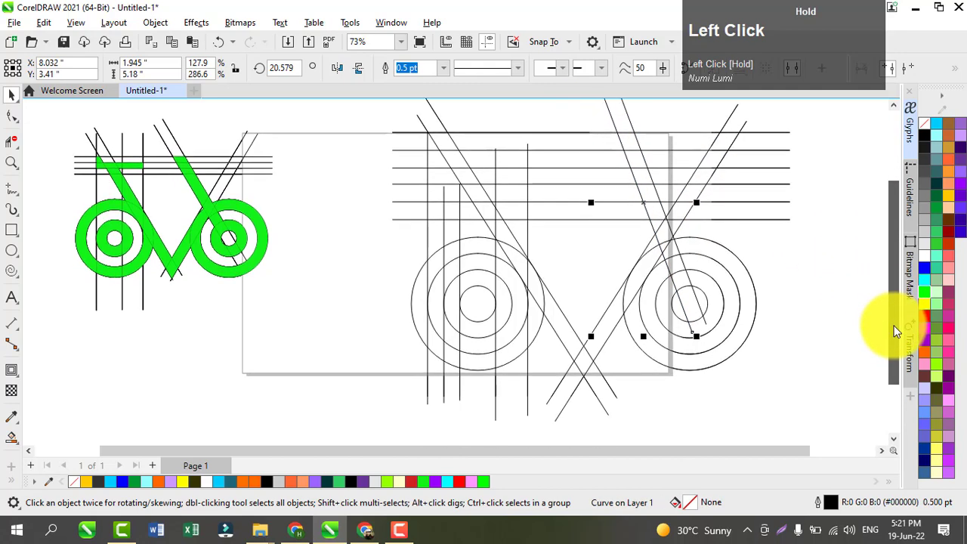
click(20, 451)
click(36, 454)
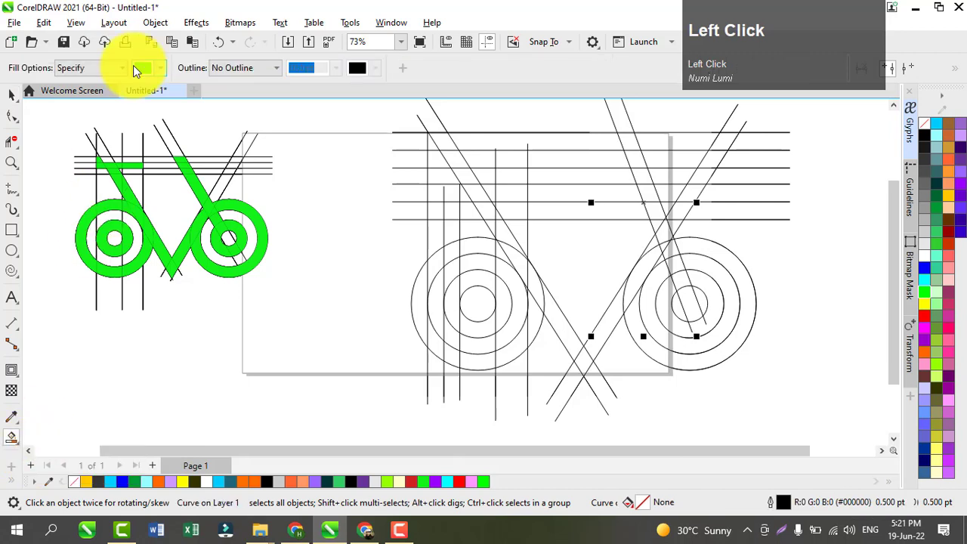
click(158, 66)
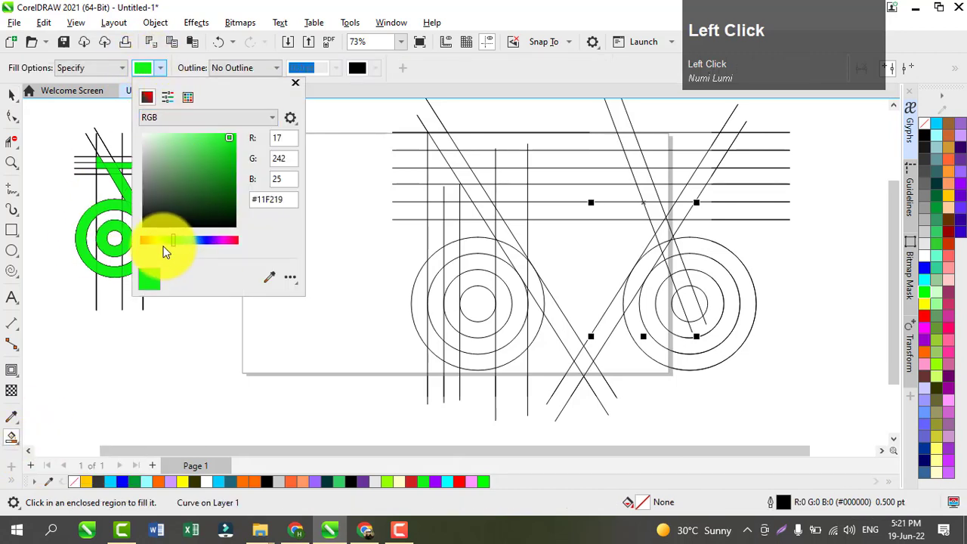
click(158, 241)
click(157, 240)
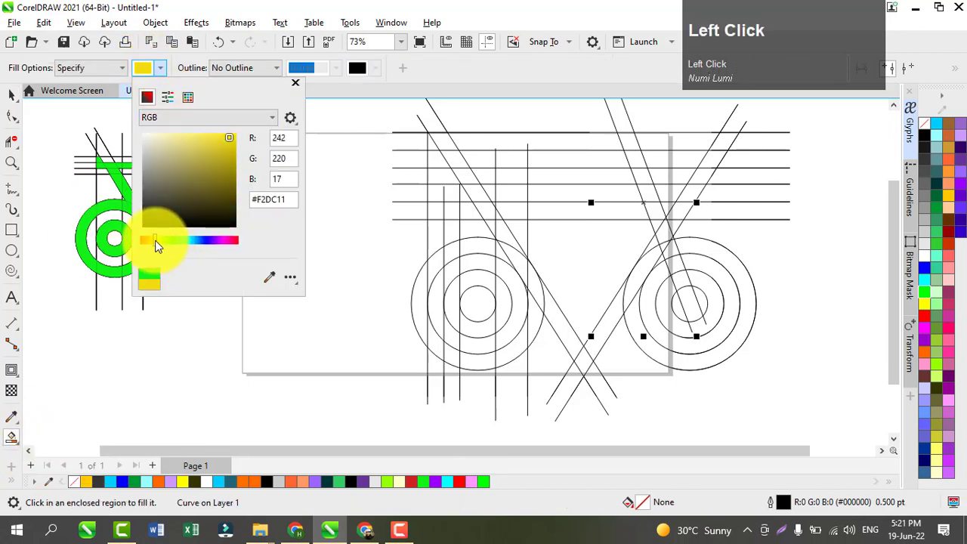
click(158, 240)
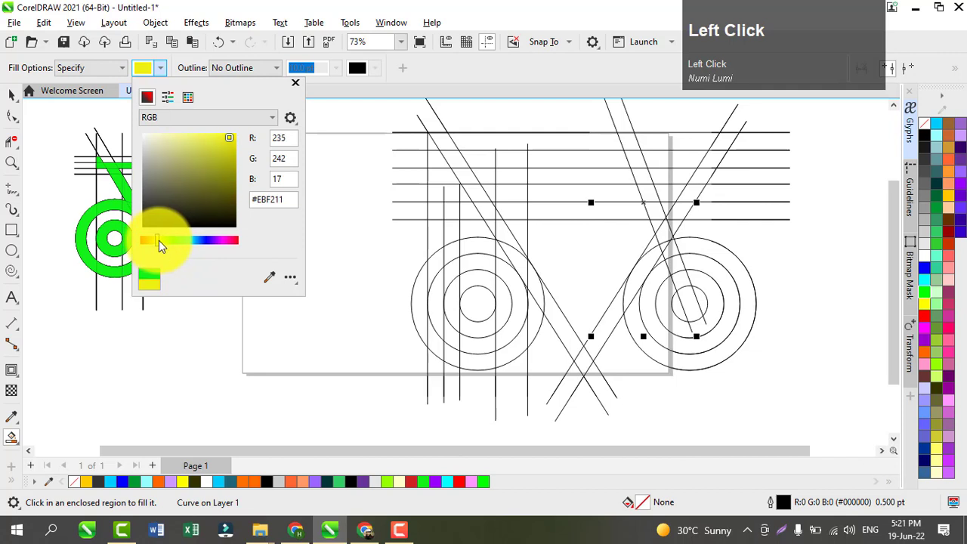
drag(231, 140, 212, 140)
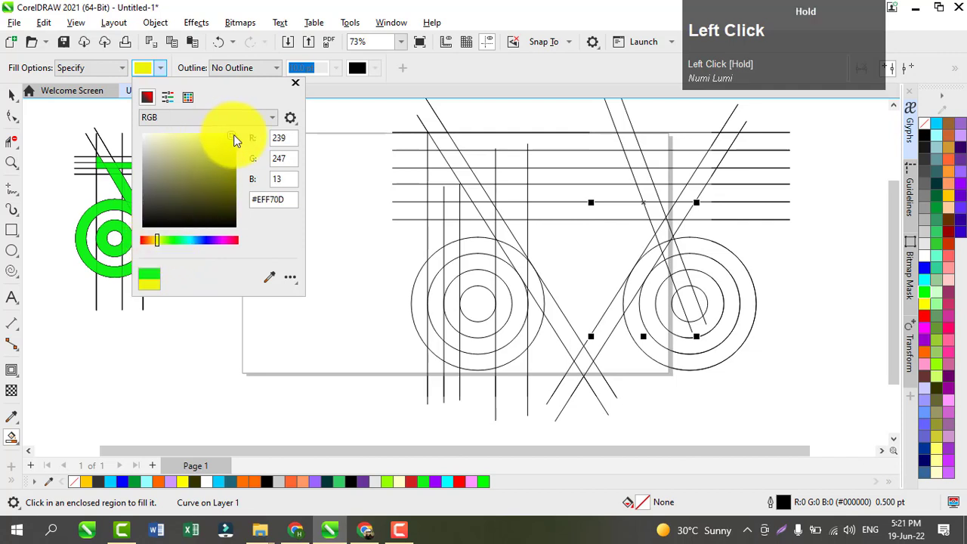
click(187, 97)
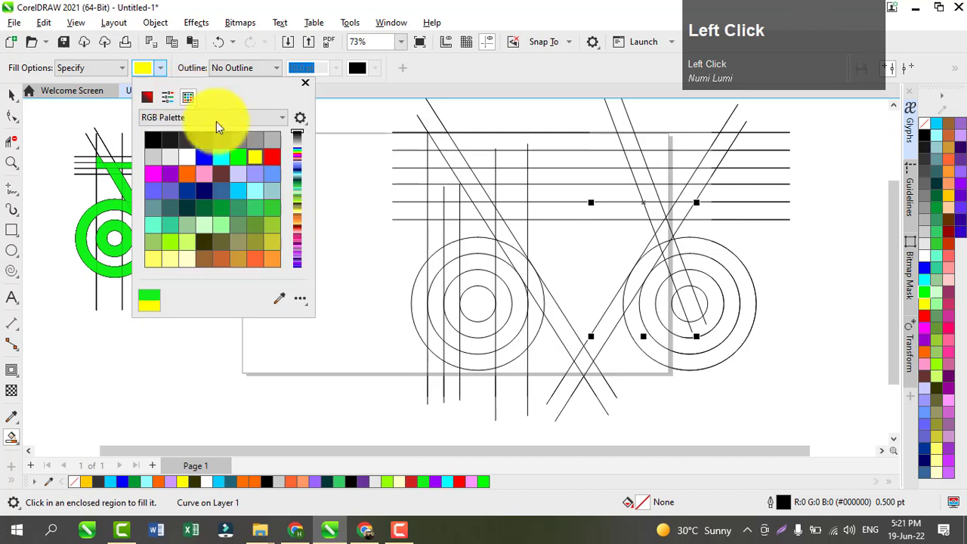
click(356, 113)
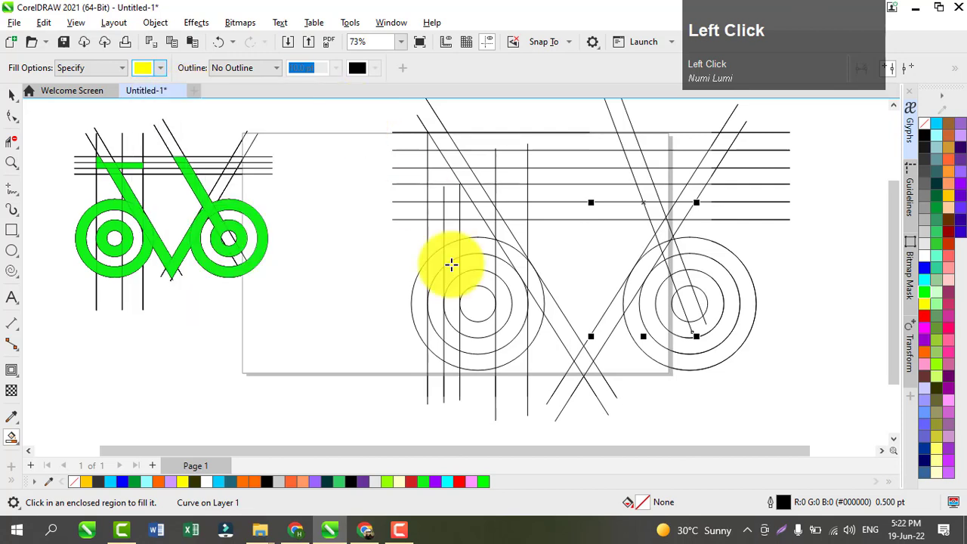
Fill every segment of the left wheel's outermost ring with yellow.
click(423, 290)
click(436, 266)
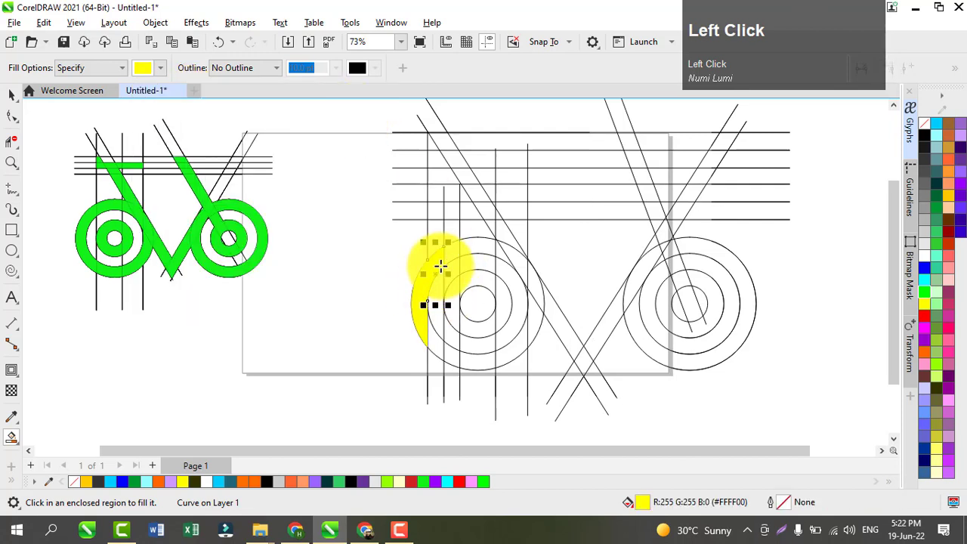
click(464, 244)
click(498, 247)
click(498, 253)
click(520, 269)
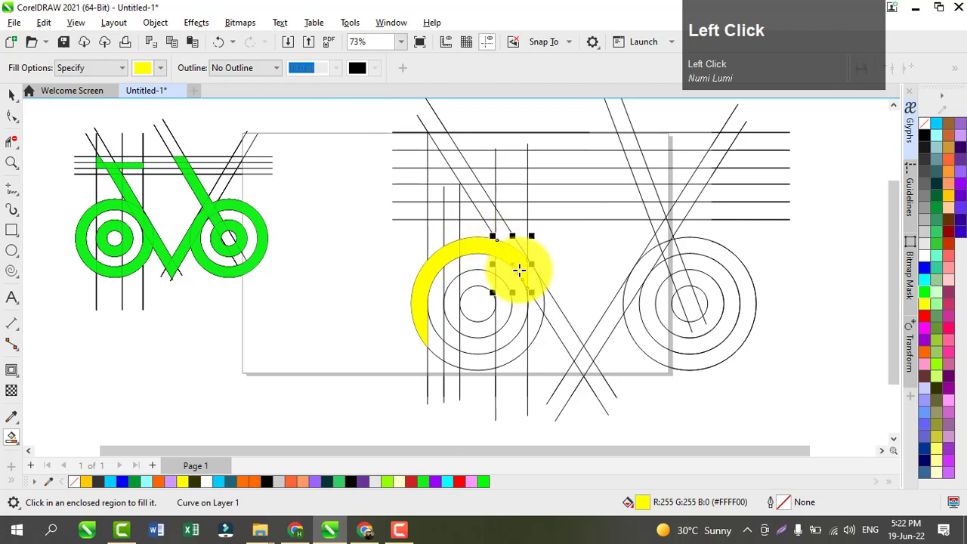
click(537, 287)
click(535, 311)
click(519, 338)
click(493, 353)
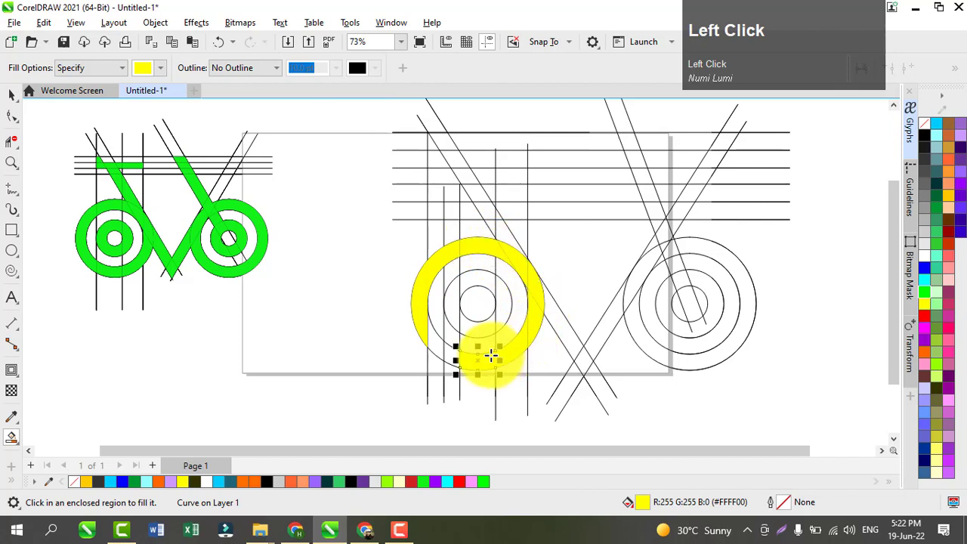
click(453, 353)
click(437, 346)
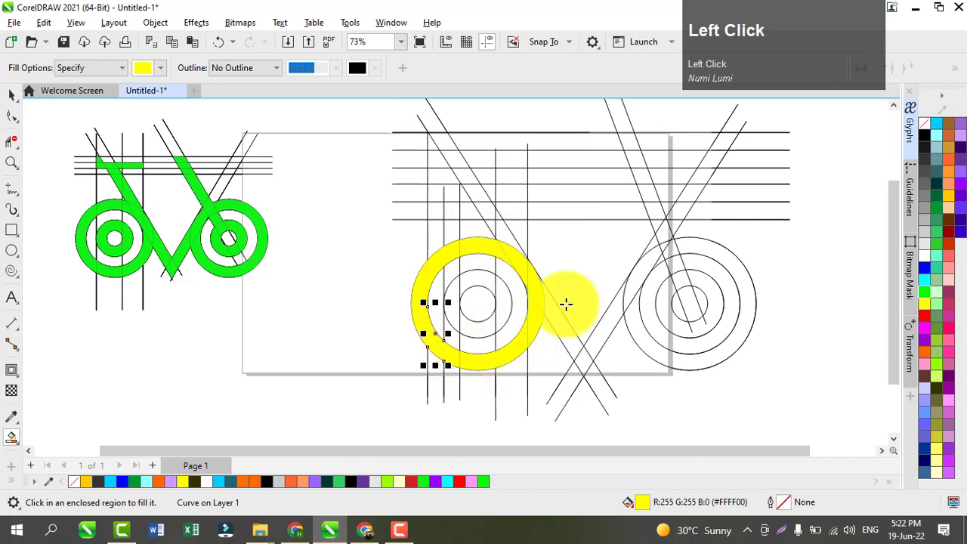
Fill all segments of the right wheel's outermost ring with yellow.
click(639, 281)
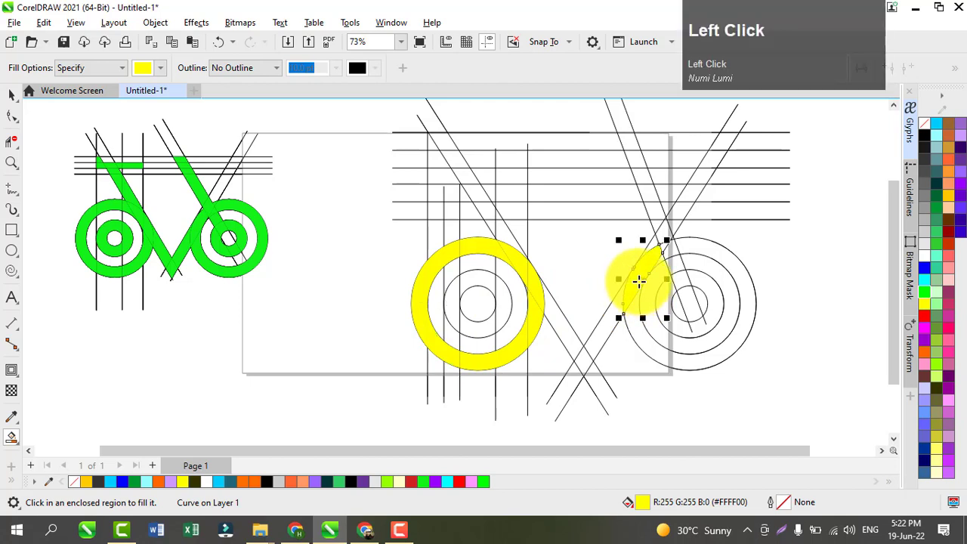
click(663, 247)
click(663, 259)
click(669, 252)
click(698, 242)
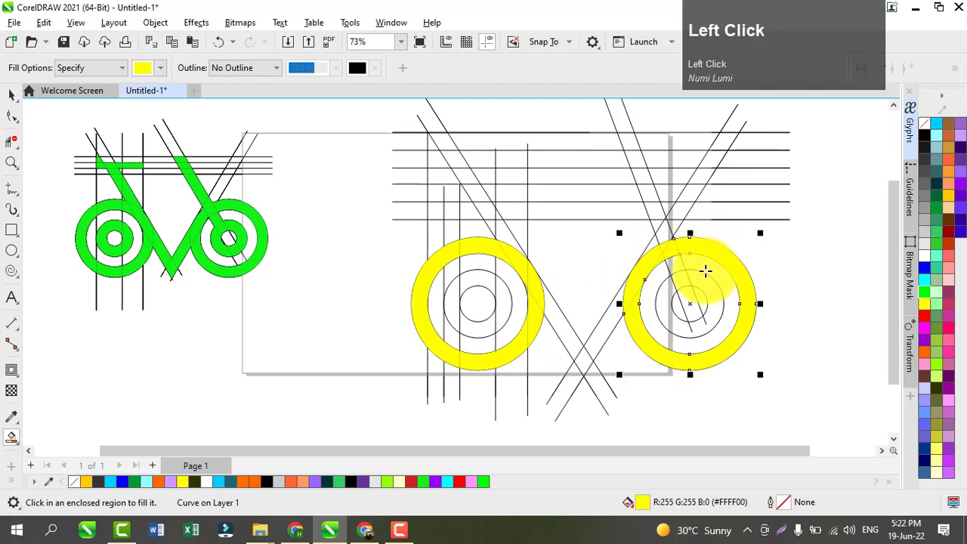
Fill the hub rings around the innermost circles of both wheels with yellow.
click(453, 313)
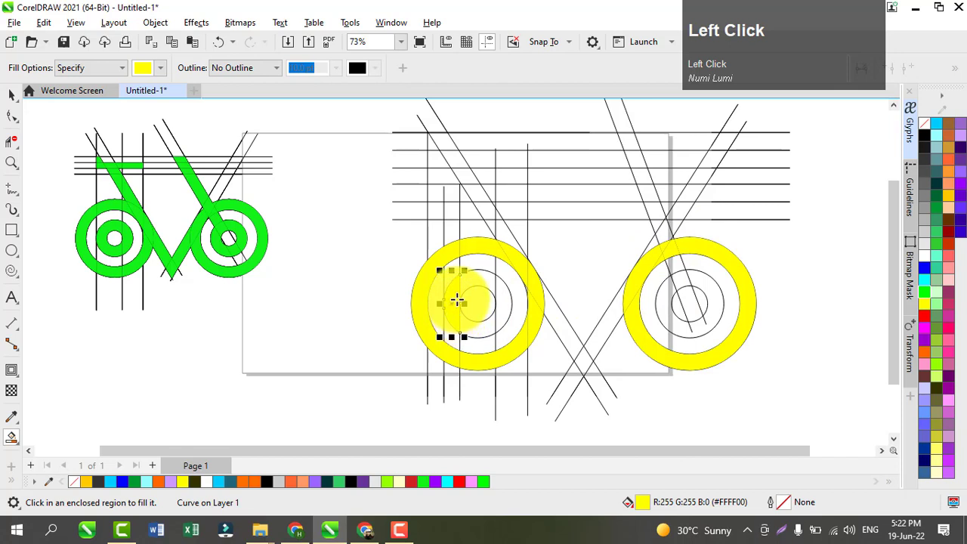
click(474, 278)
click(503, 298)
click(482, 328)
click(662, 302)
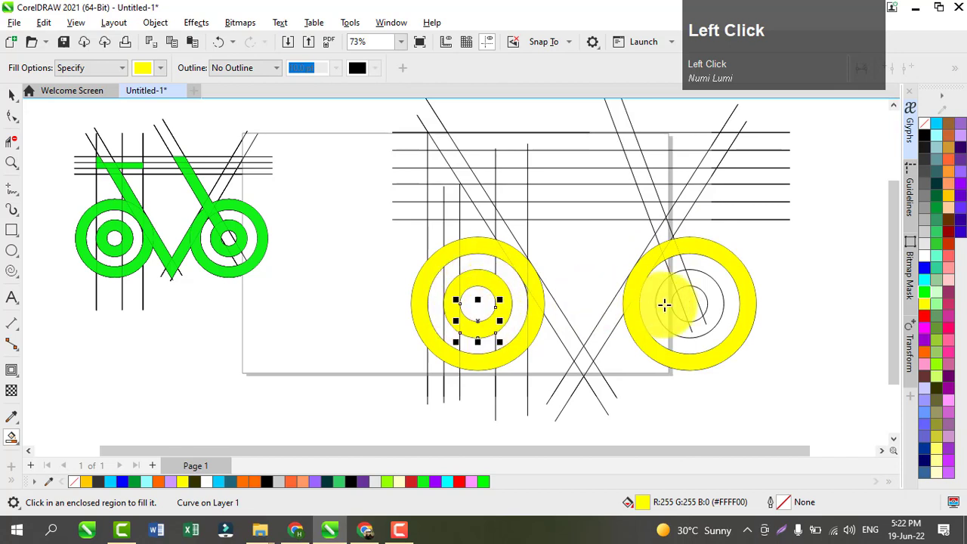
click(685, 276)
click(685, 277)
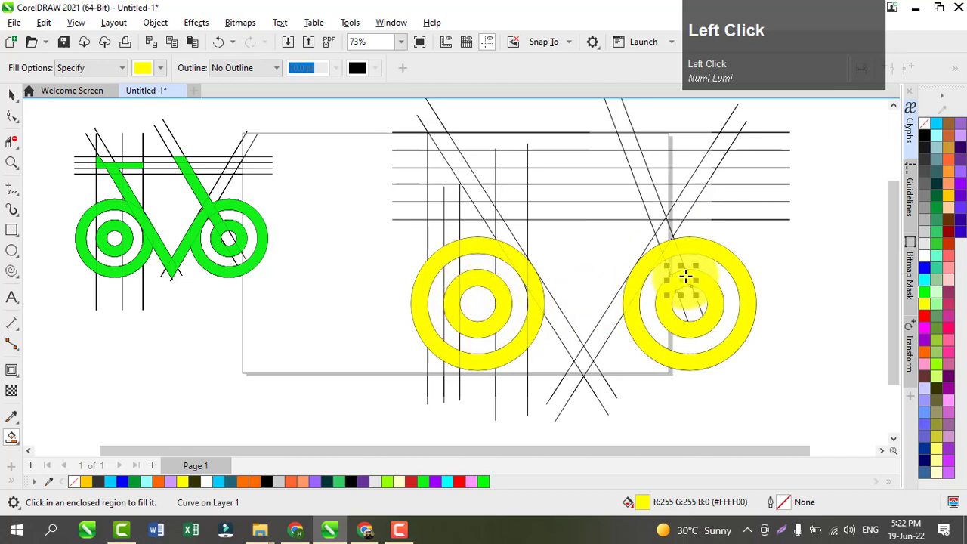
Fill every segment of the slanted bar from the right wheel up to the top horizontal line with yellow.
click(668, 243)
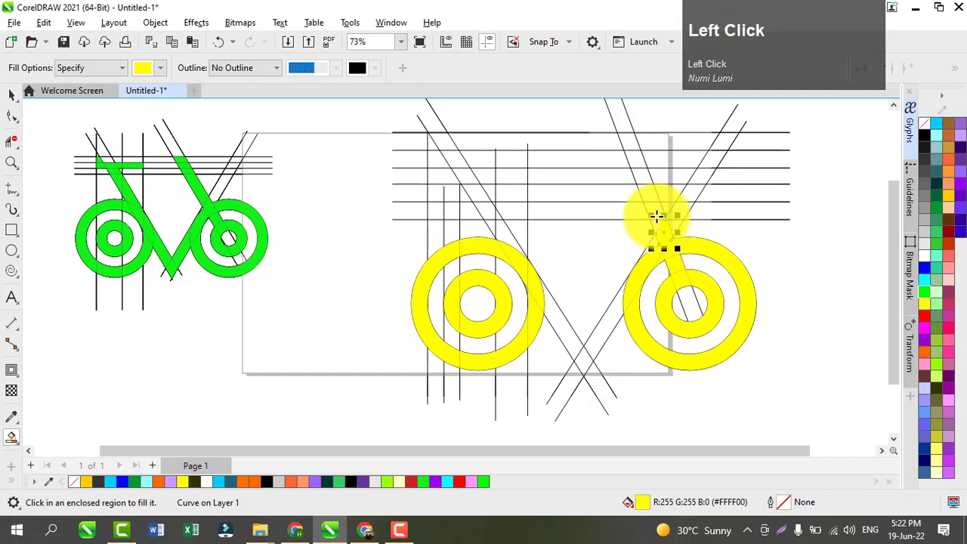
click(656, 220)
click(645, 190)
click(639, 168)
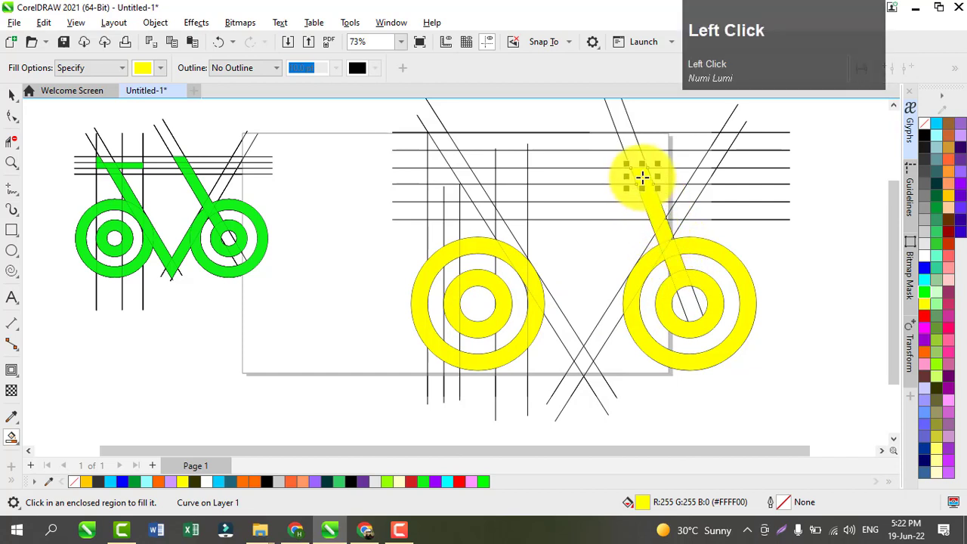
click(630, 151)
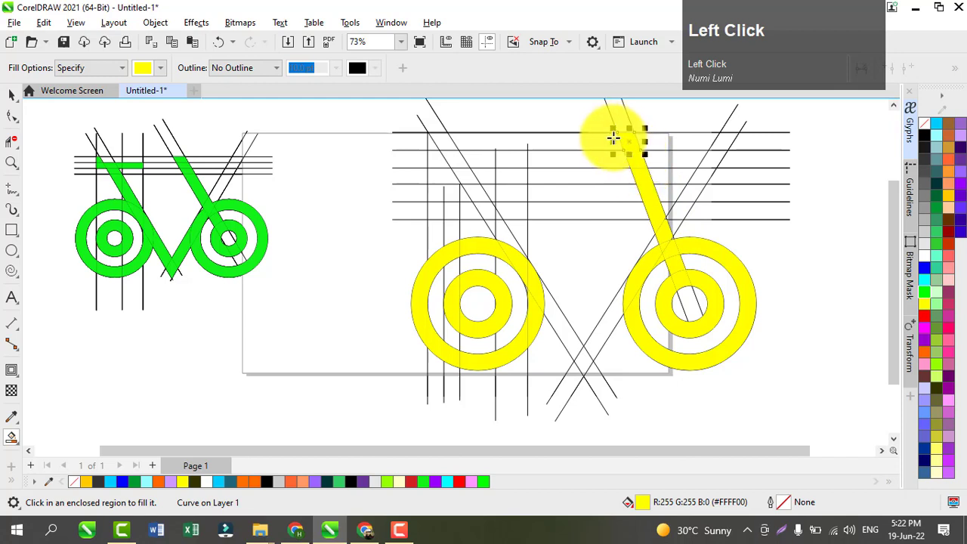
click(611, 141)
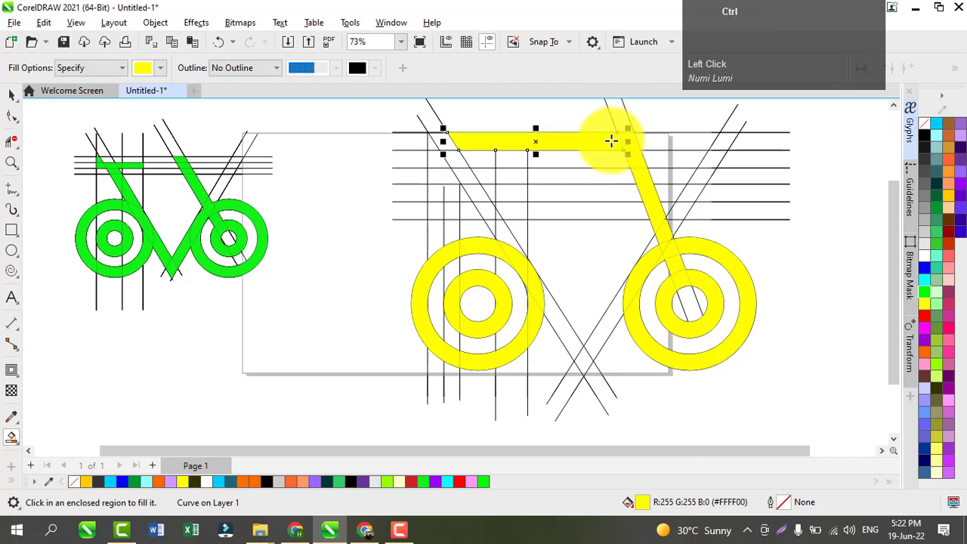
key(ctrl+z)
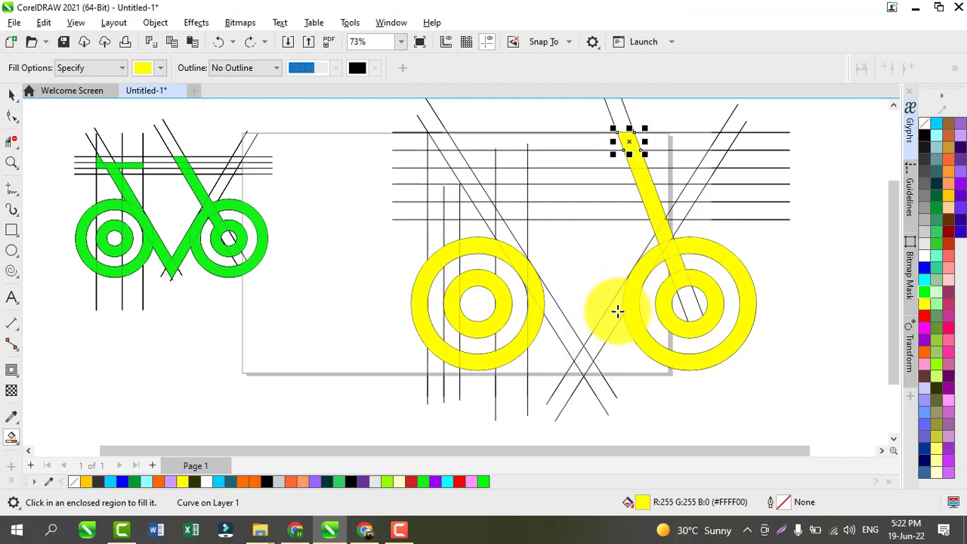
Fill both legs of the V-shaped frame and the left diagonal segment above the left wheel with yellow.
click(595, 342)
click(566, 334)
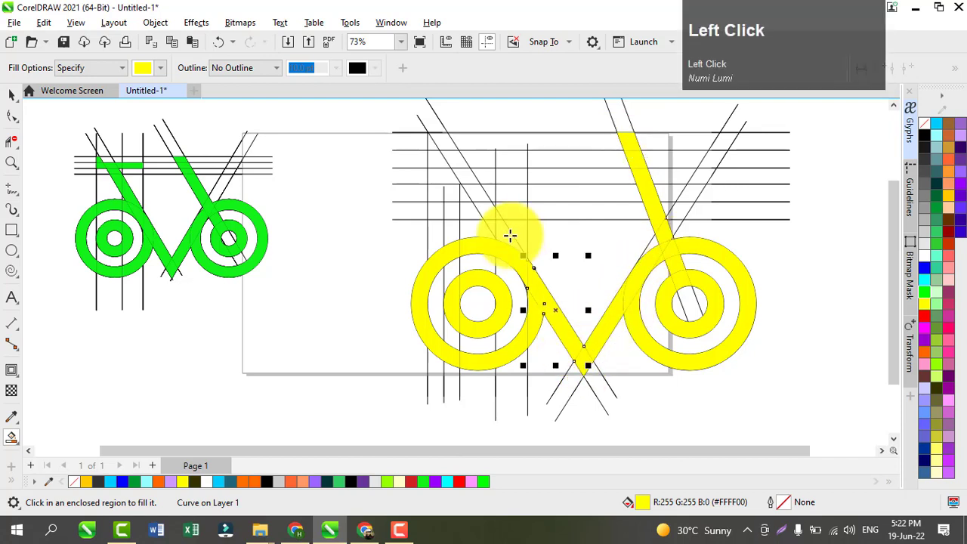
click(488, 217)
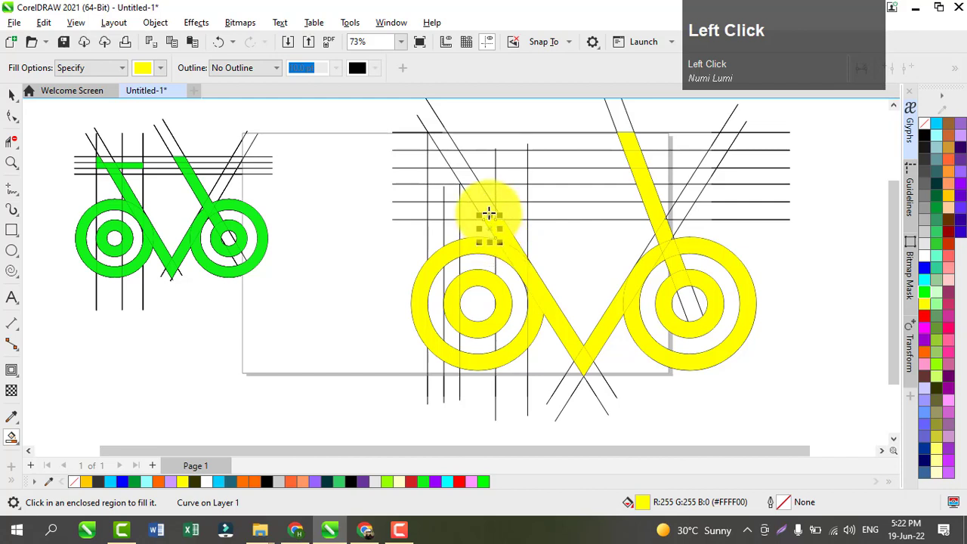
Fill the three seat bar segments and the remaining diagonal piece below them with yellow.
click(450, 178)
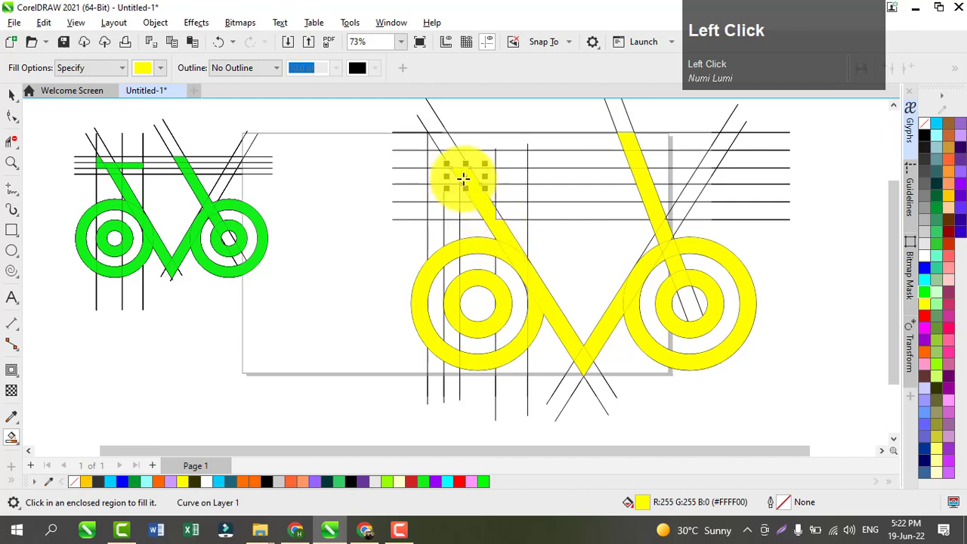
click(478, 175)
click(506, 175)
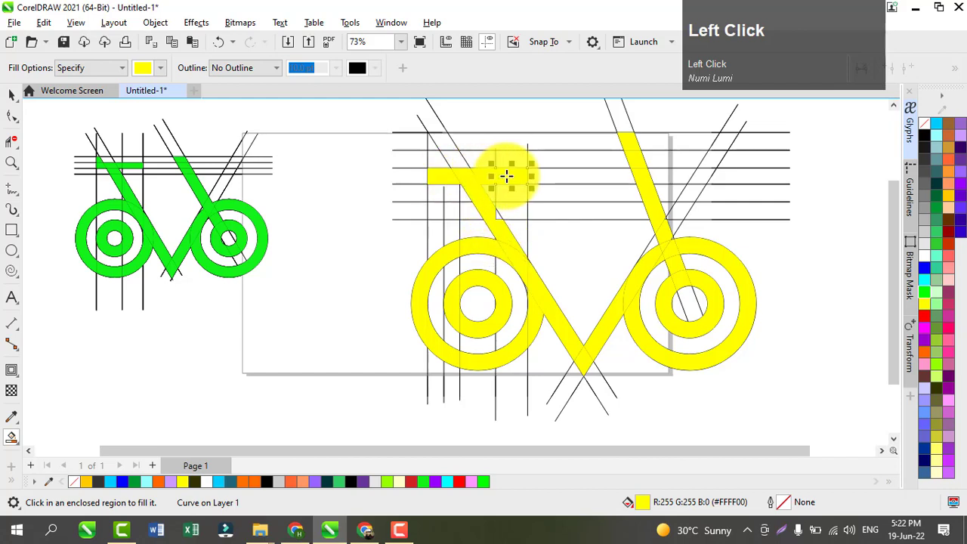
click(497, 217)
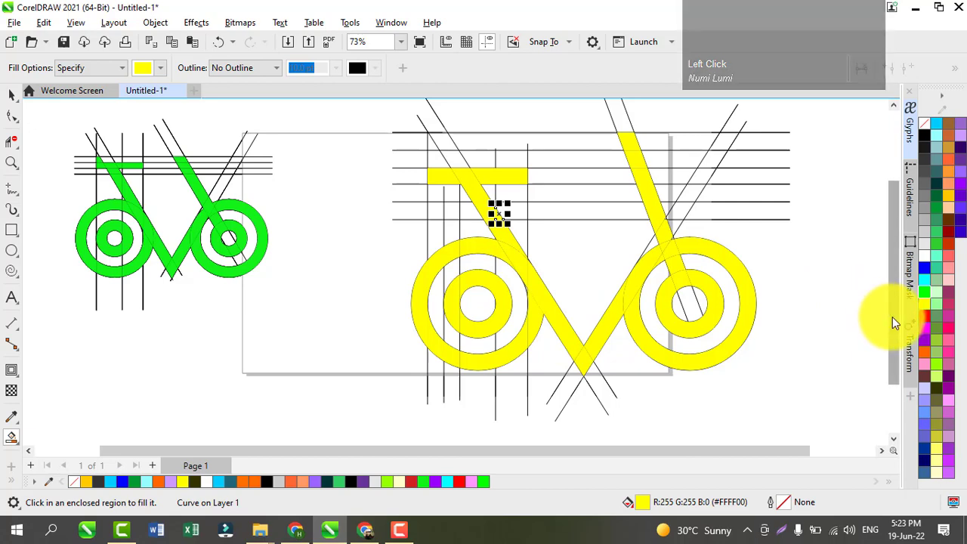
Stretch the vertical line through the seat bar above the top horizontal line, and Smart Fill the enclosed handlebar with yellow.
drag(893, 317, 887, 281)
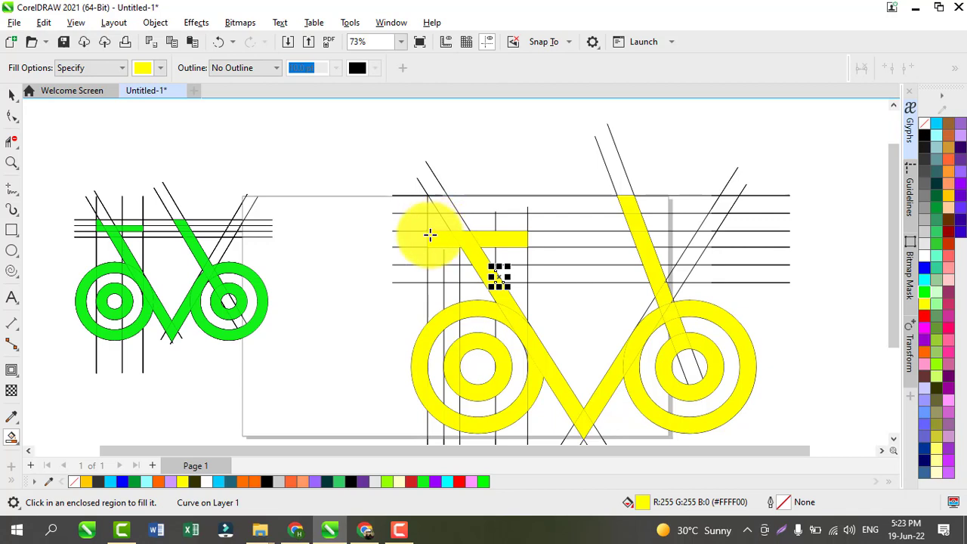
click(11, 192)
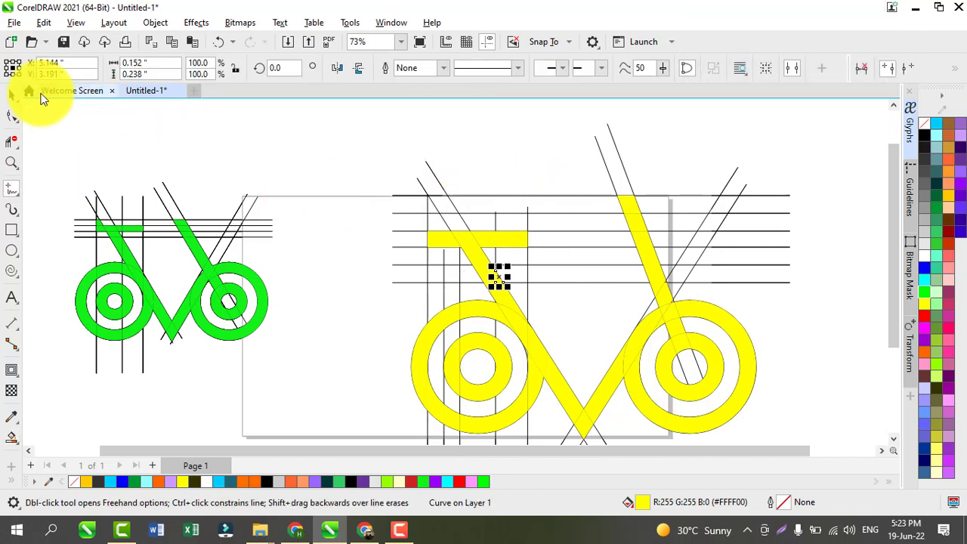
click(12, 90)
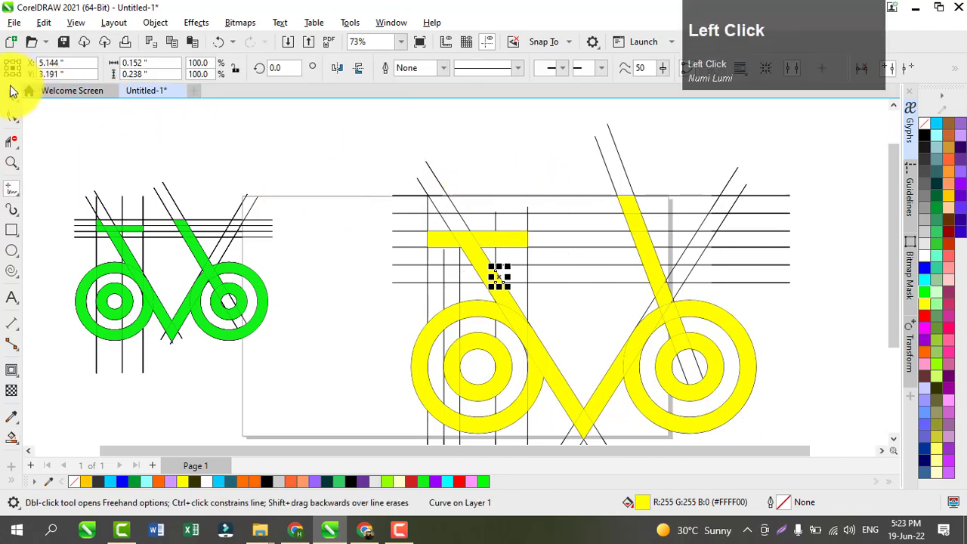
click(495, 220)
drag(495, 213, 496, 181)
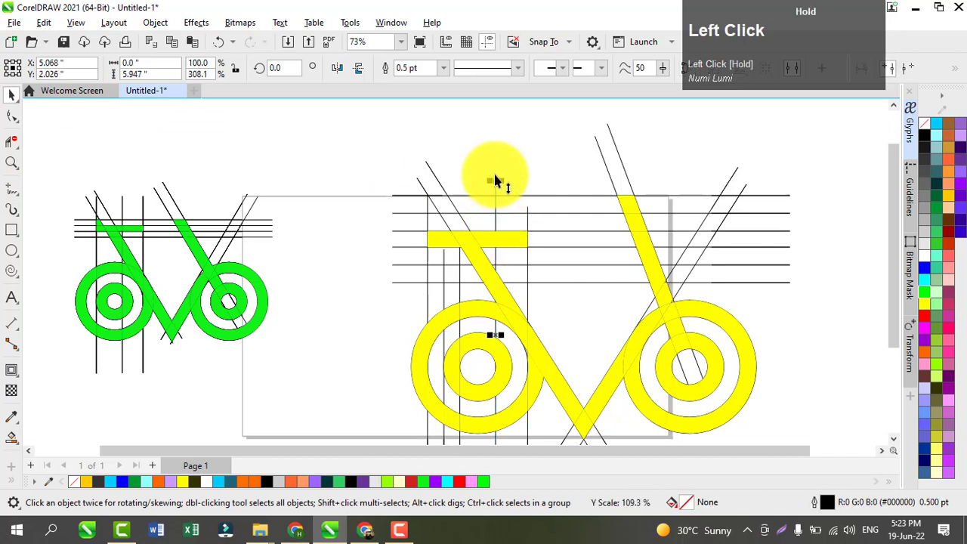
click(12, 437)
click(543, 205)
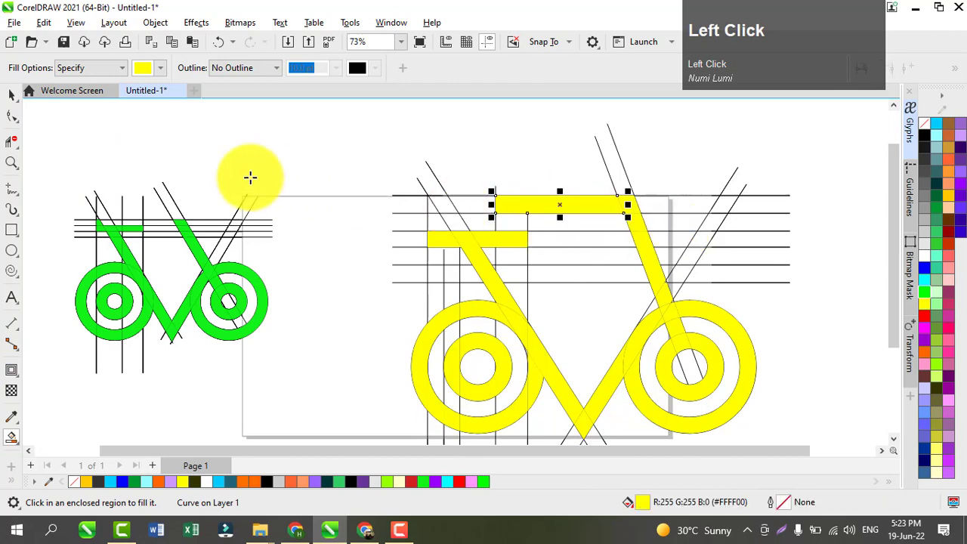
Move the yellow handlebar into the empty area beside the construction drawing, to about X 15.48 in, Y 4.77 in.
click(12, 95)
mouse_move(897, 293)
mouse_down()
mouse_move(904, 328)
mouse_move(746, 301)
mouse_up()
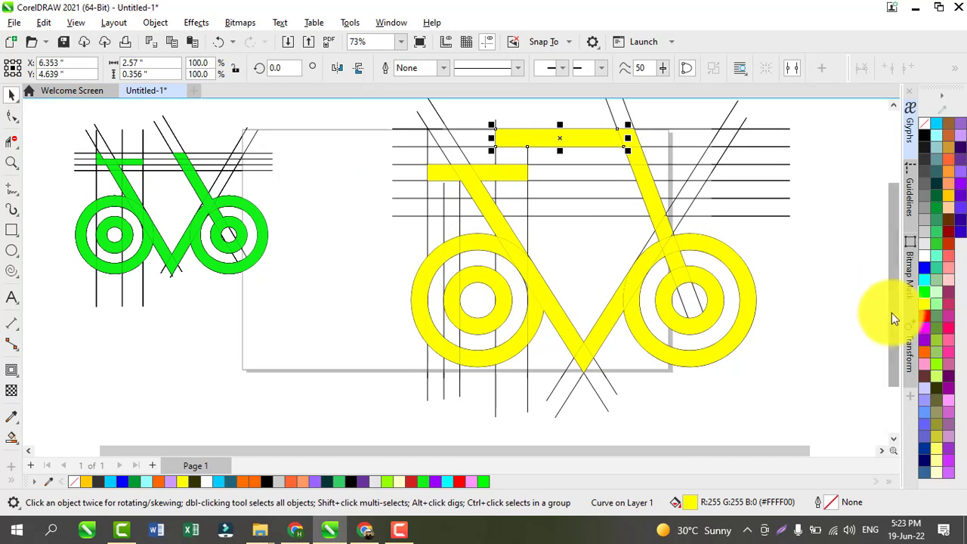
drag(799, 451, 885, 449)
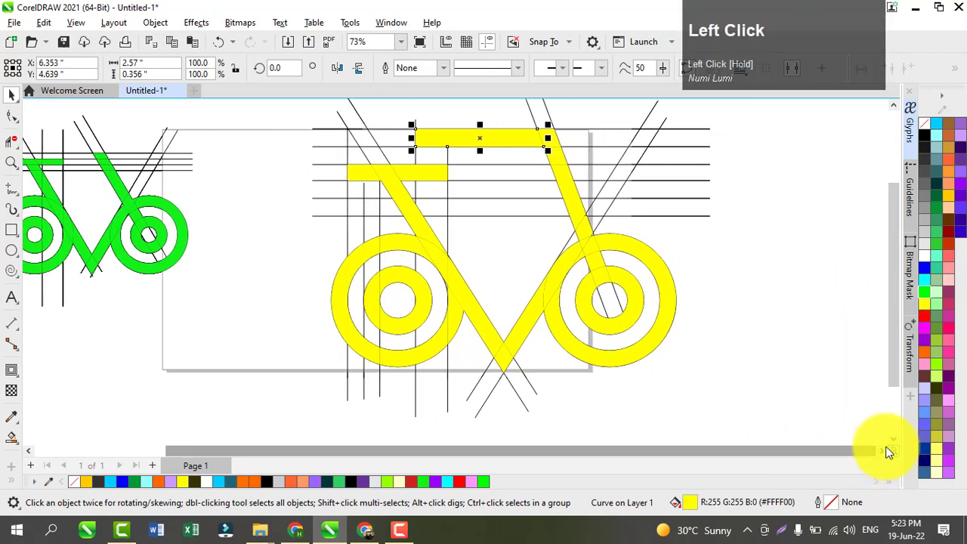
drag(891, 284, 890, 283)
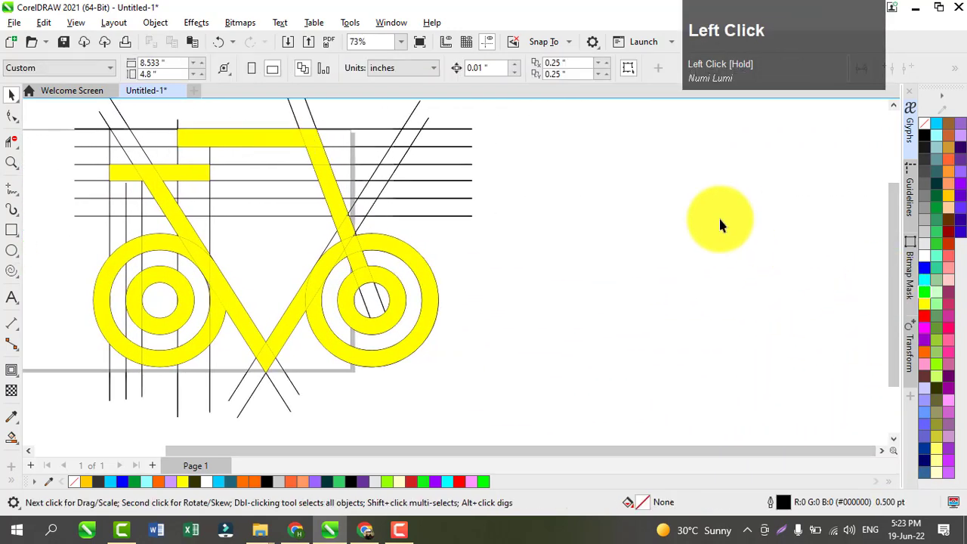
drag(281, 141, 732, 138)
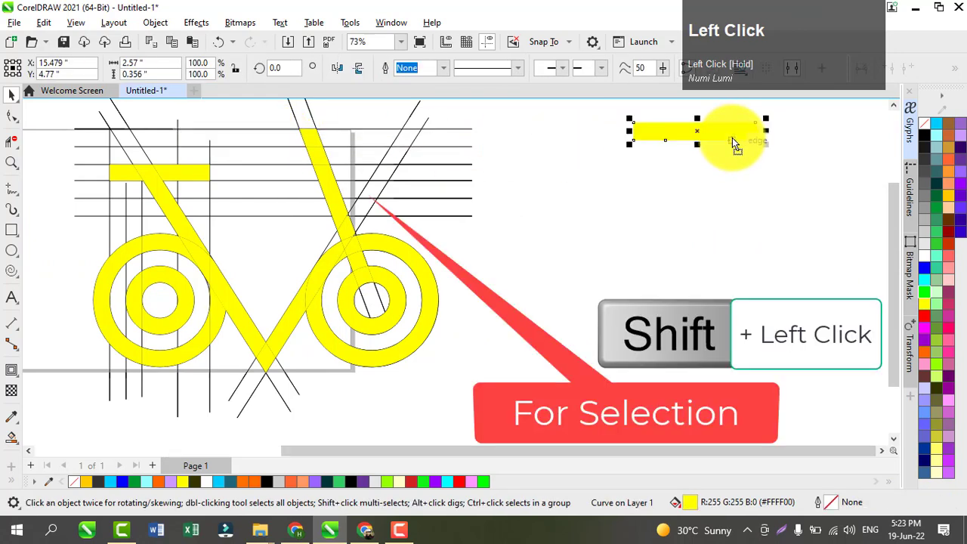
Repeat the handlebar's move on all yellow segments of the slanted bar between the handlebar and the right wheel.
click(315, 143)
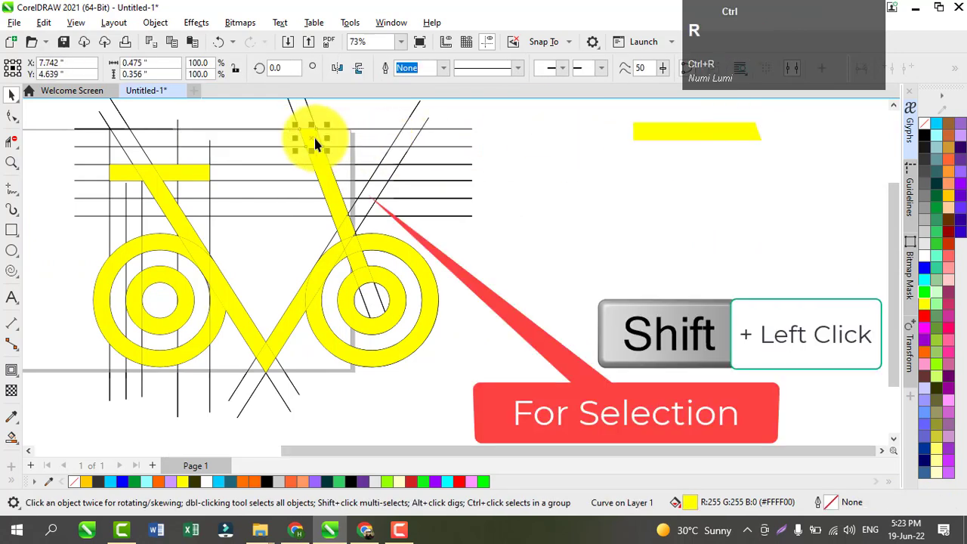
key(ctrl+r)
shift+click(317, 151)
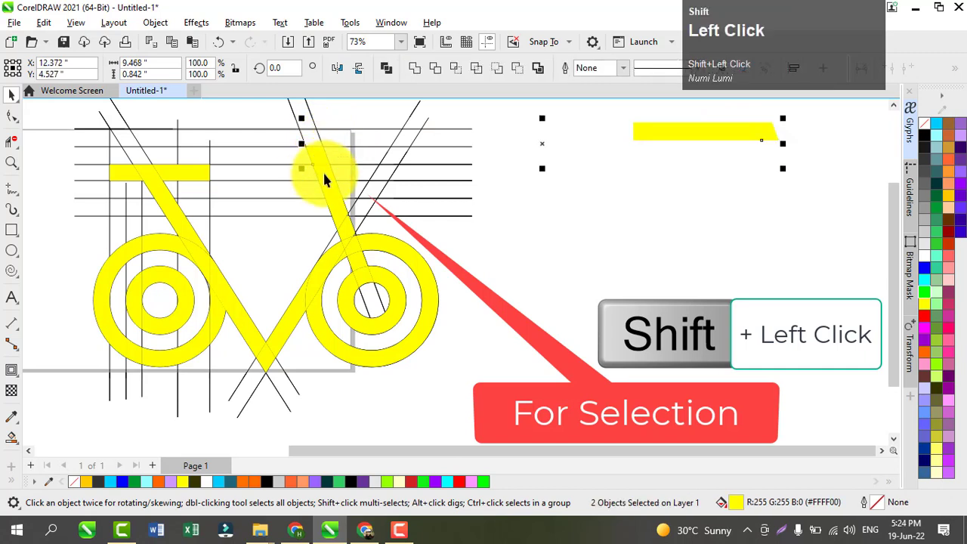
click(324, 174)
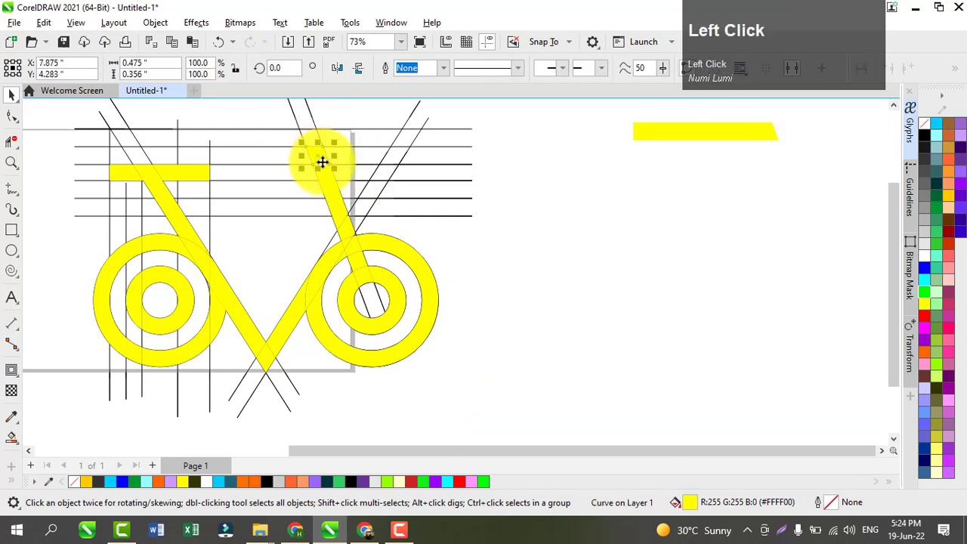
shift+click(325, 175)
shift+click(336, 198)
shift+click(332, 209)
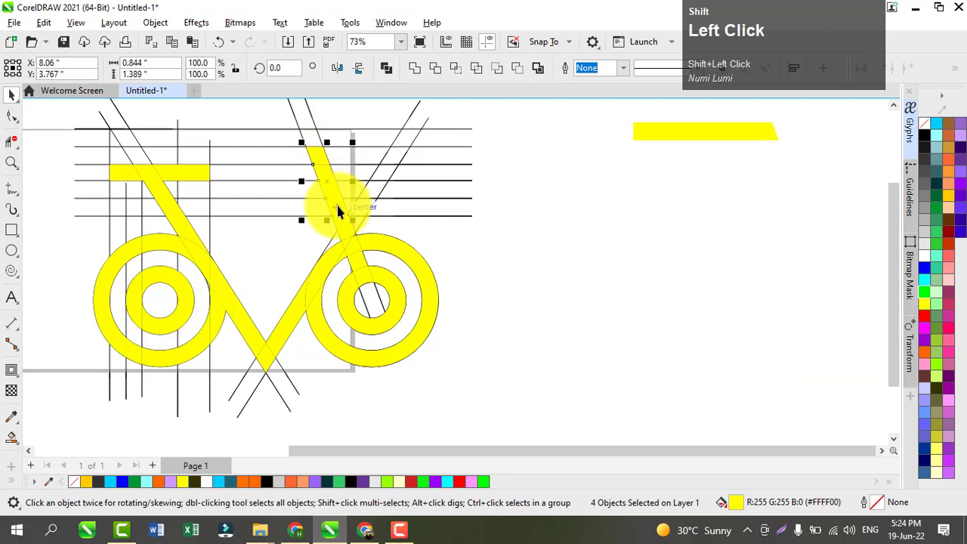
key(ctrl+r)
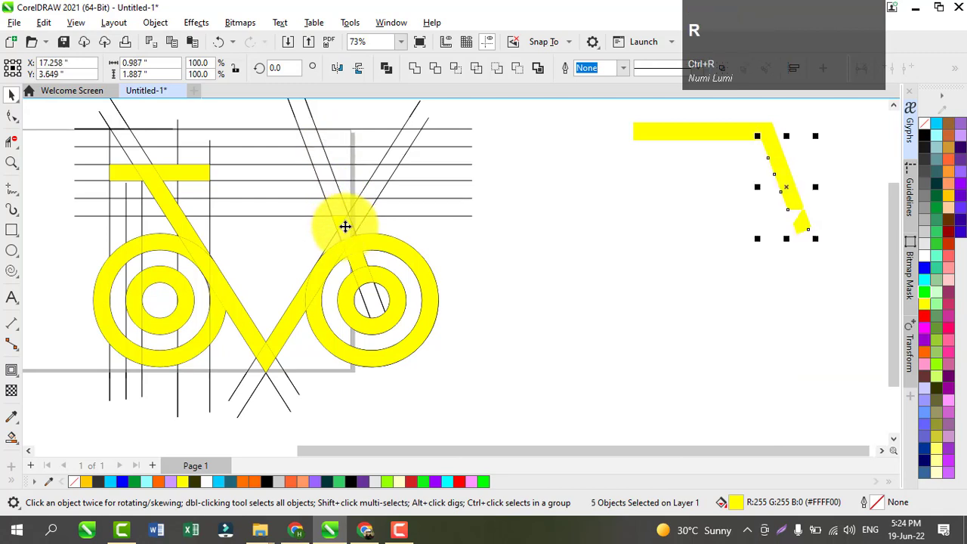
click(340, 224)
key(ctrl+r)
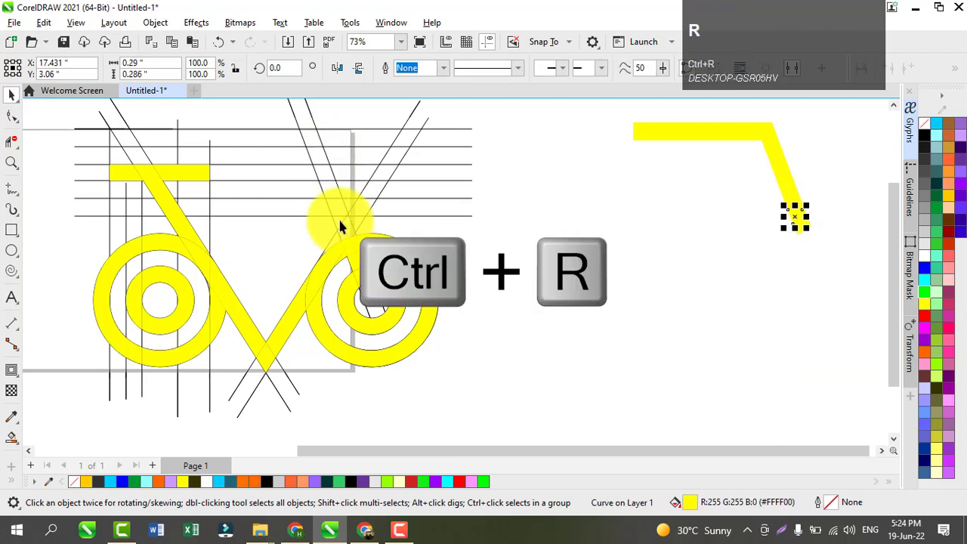
Select the seat bar segments and the main pieces of the left diagonal bar together, and repeat the same move on them.
click(195, 171)
shift+click(162, 172)
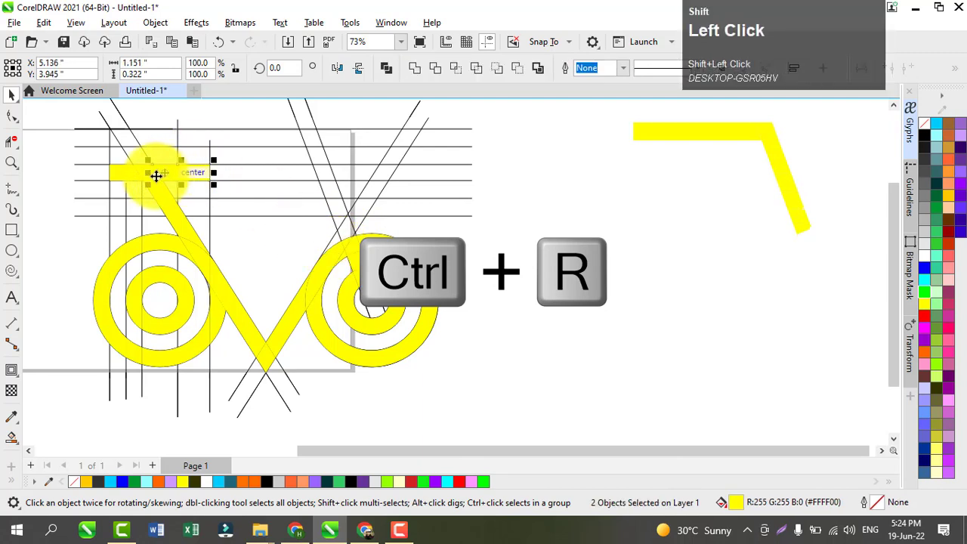
shift+click(134, 173)
shift+click(118, 169)
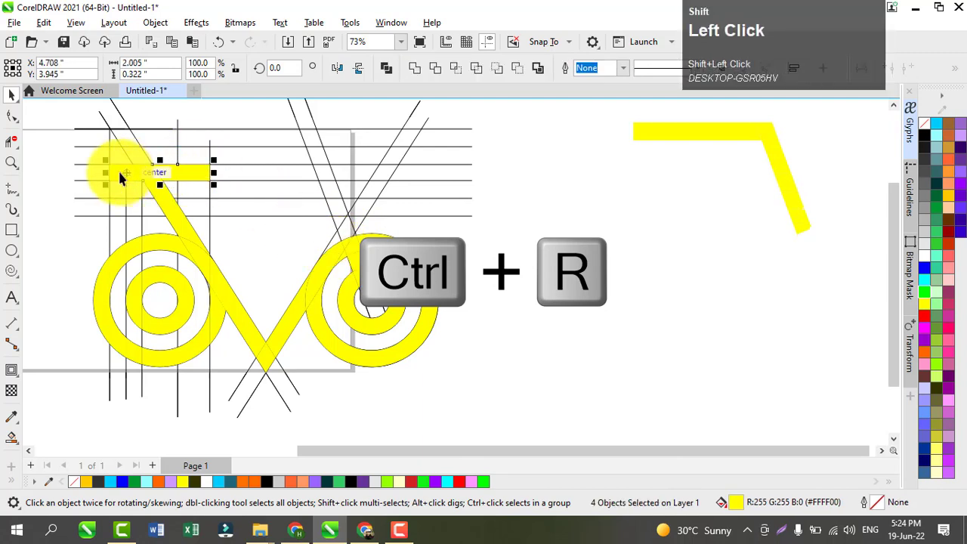
shift+click(165, 198)
shift+click(168, 205)
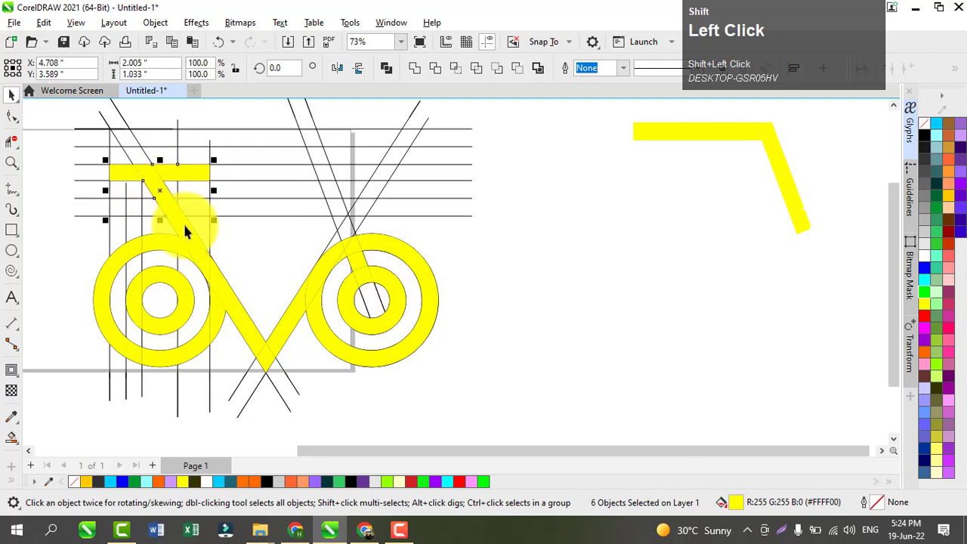
shift+click(192, 240)
shift+click(215, 272)
shift+click(236, 302)
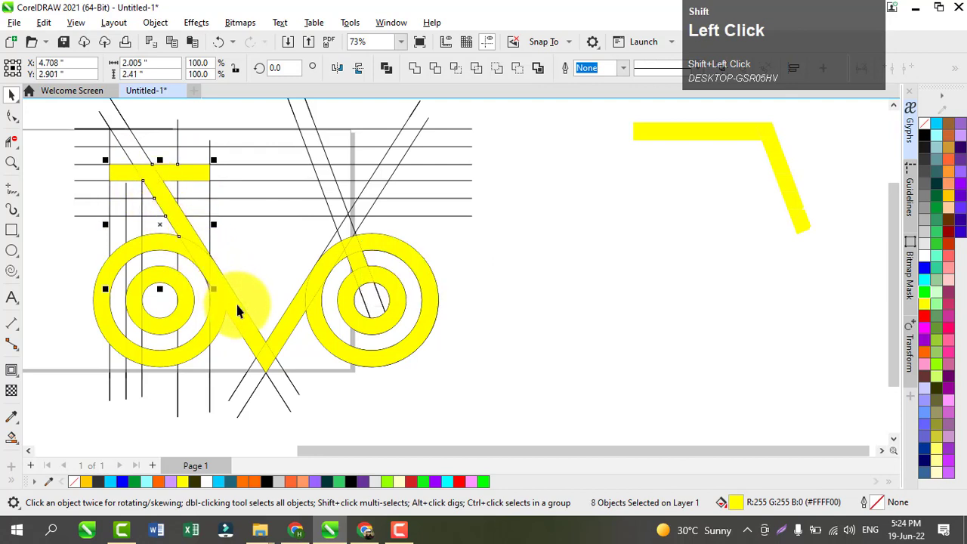
key(ctrl+r)
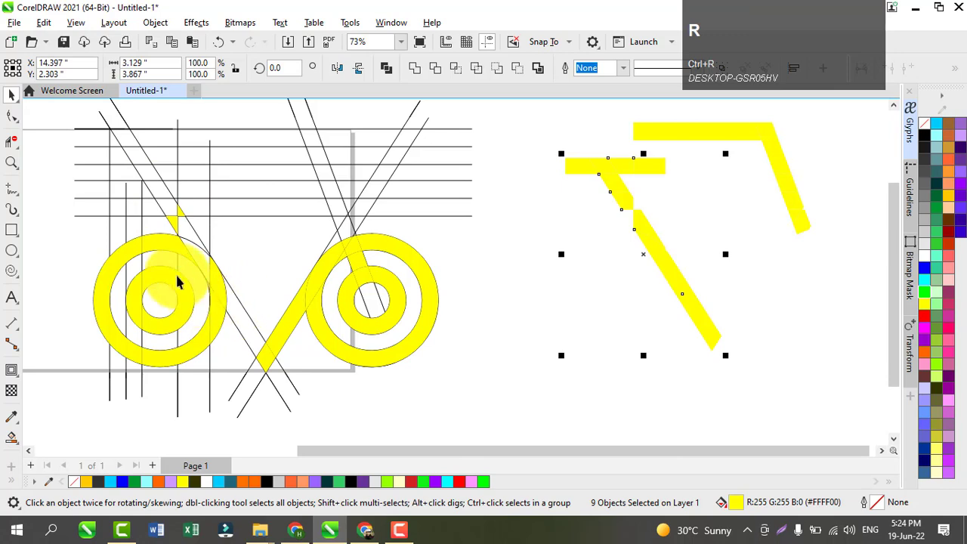
click(173, 220)
key(ctrl+r)
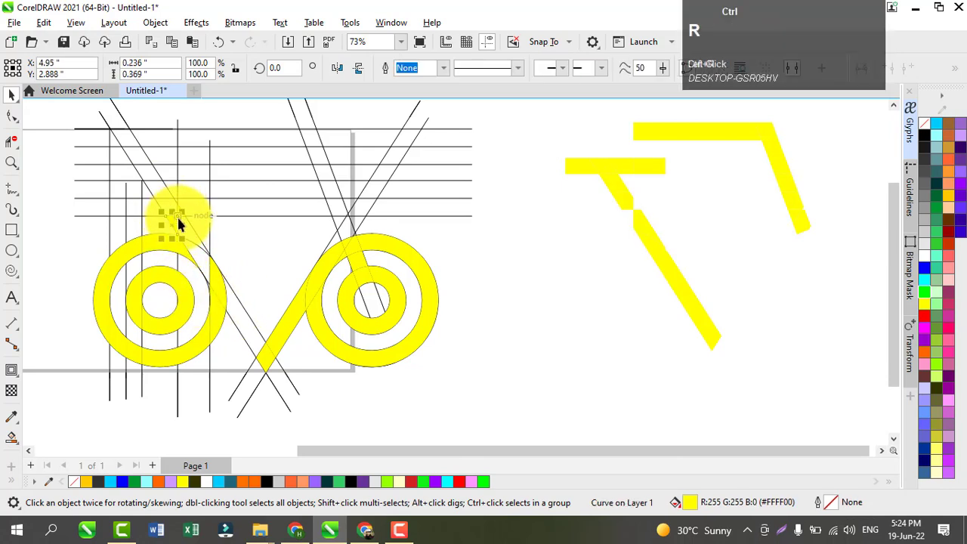
click(181, 217)
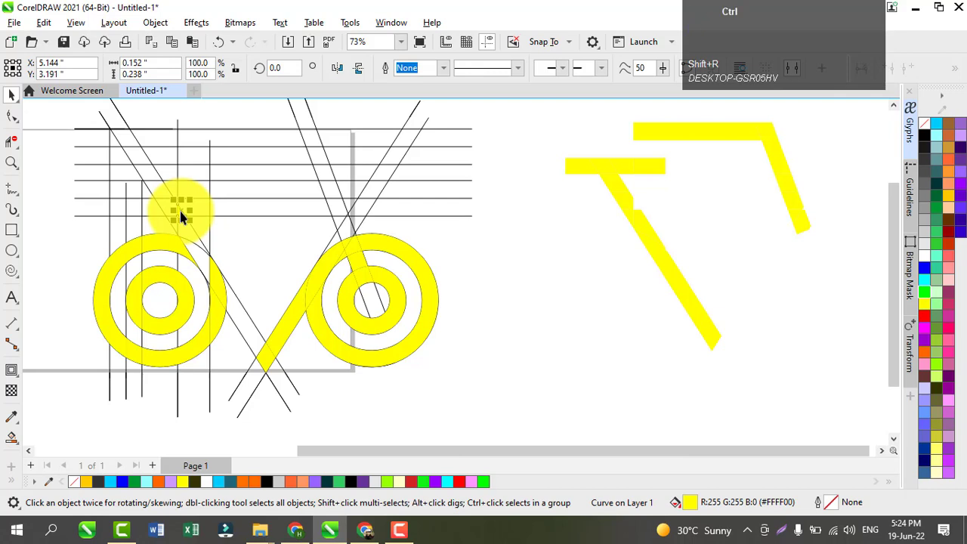
key(ctrl+z)
key(ctrl+r)
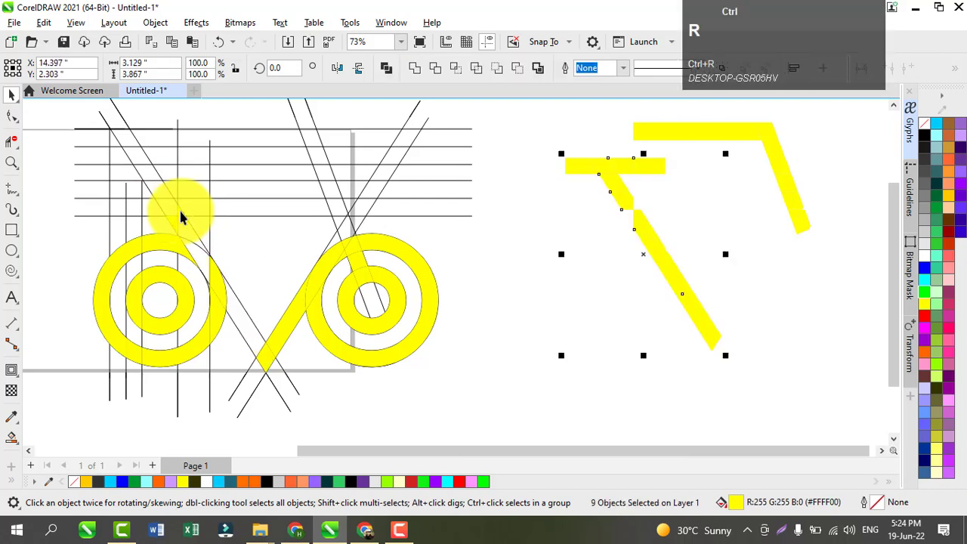
Repeat the move on the two small leftover pieces of the left diagonal bar, one after the other.
click(182, 217)
key(ctrl+r)
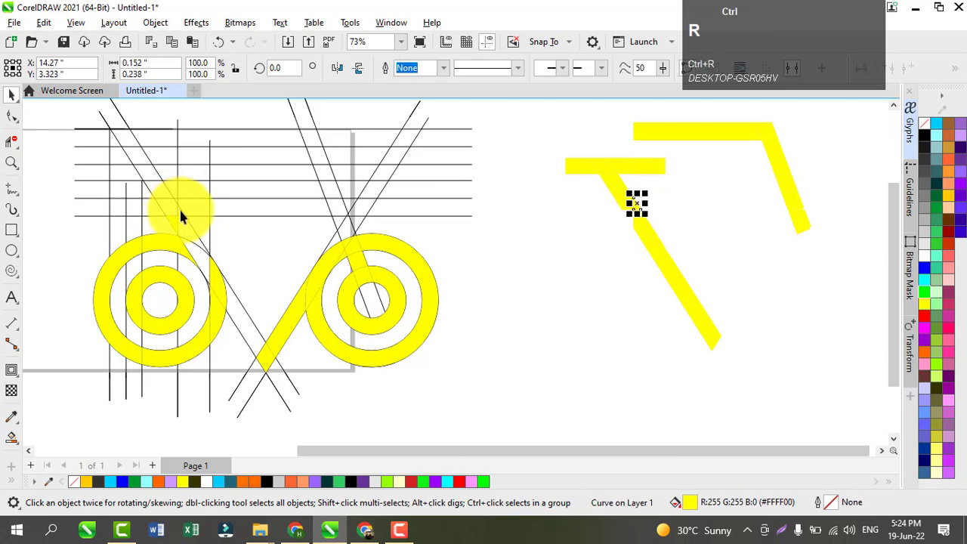
click(172, 219)
key(ctrl+r)
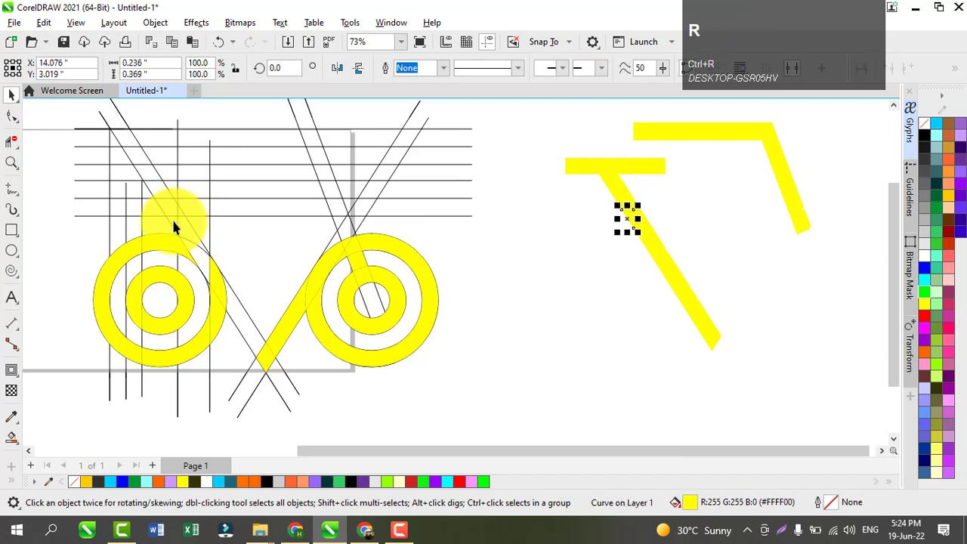
Repeat the same move on all four yellow pieces of the left wheel's inner ring, two at a time.
click(185, 297)
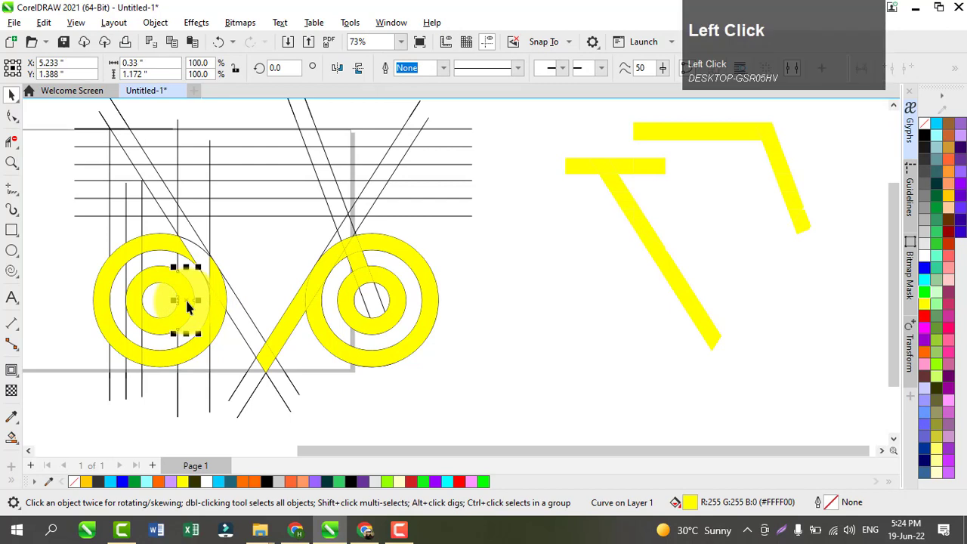
shift+click(151, 332)
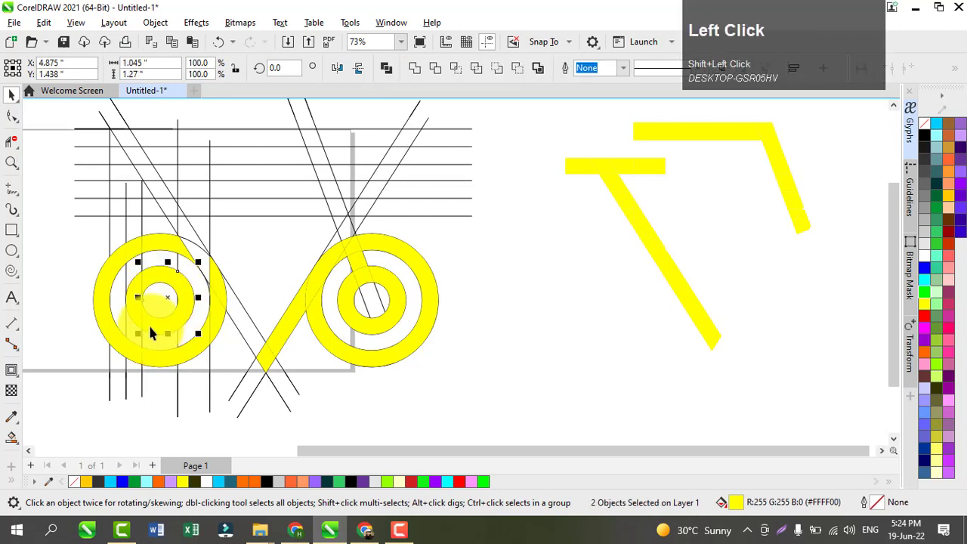
key(ctrl+r)
click(132, 296)
click(159, 330)
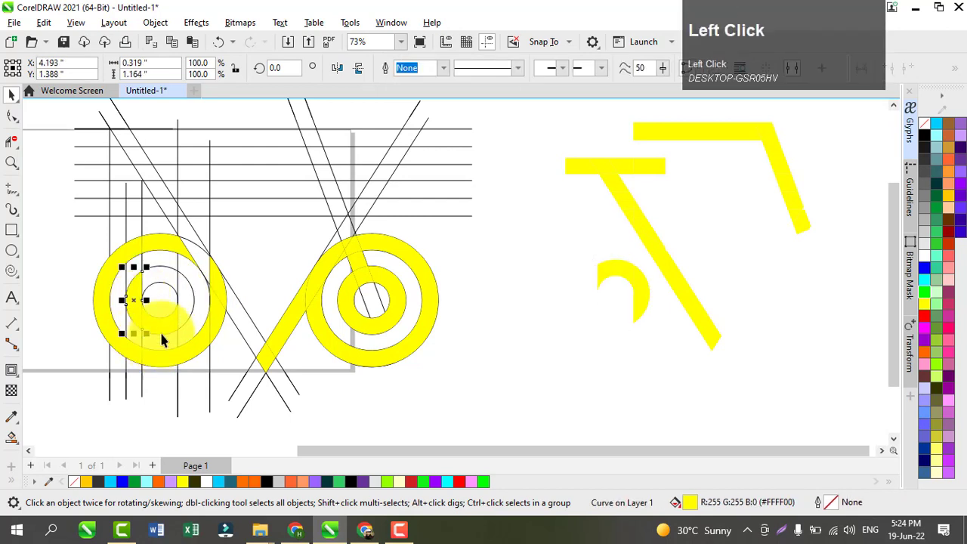
shift+click(166, 335)
key(ctrl+r)
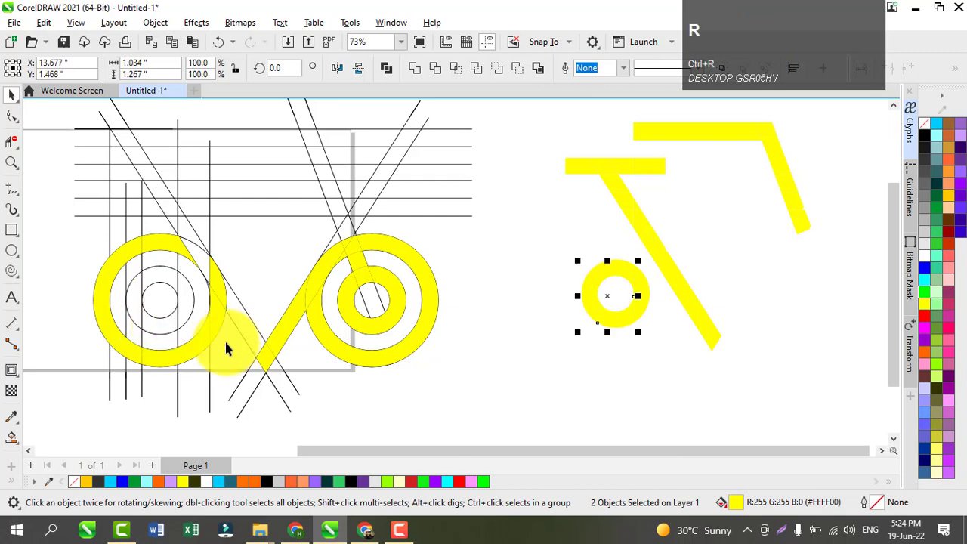
Repeat the move on the lower V-bar pieces leading to the right wheel and on the two large pieces of that wheel's outer ring.
click(267, 363)
shift+click(286, 323)
key(ctrl+r)
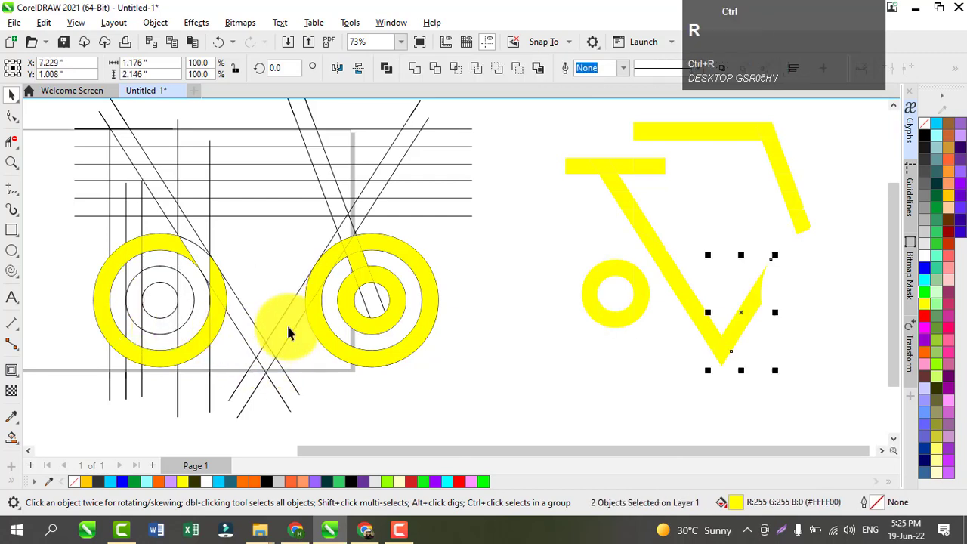
click(318, 299)
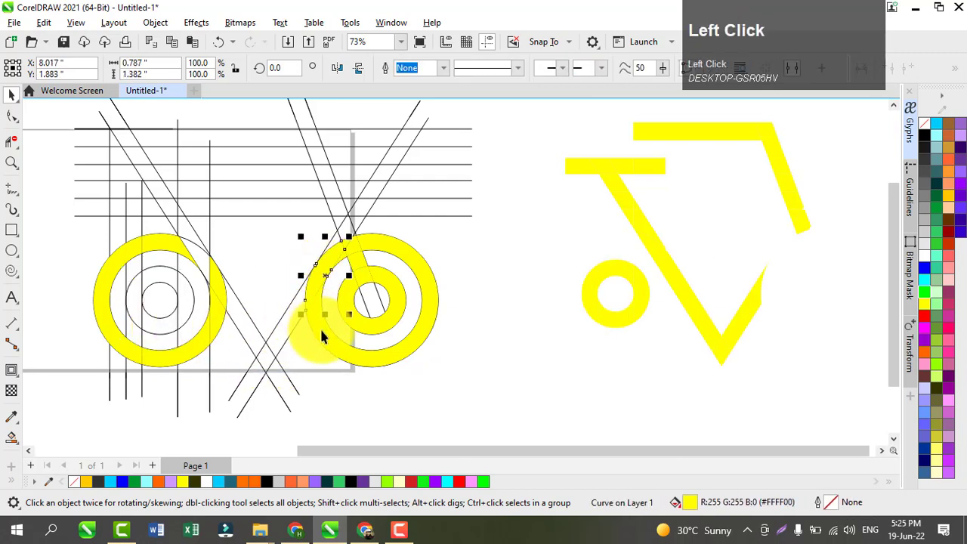
shift+click(320, 335)
key(ctrl+r)
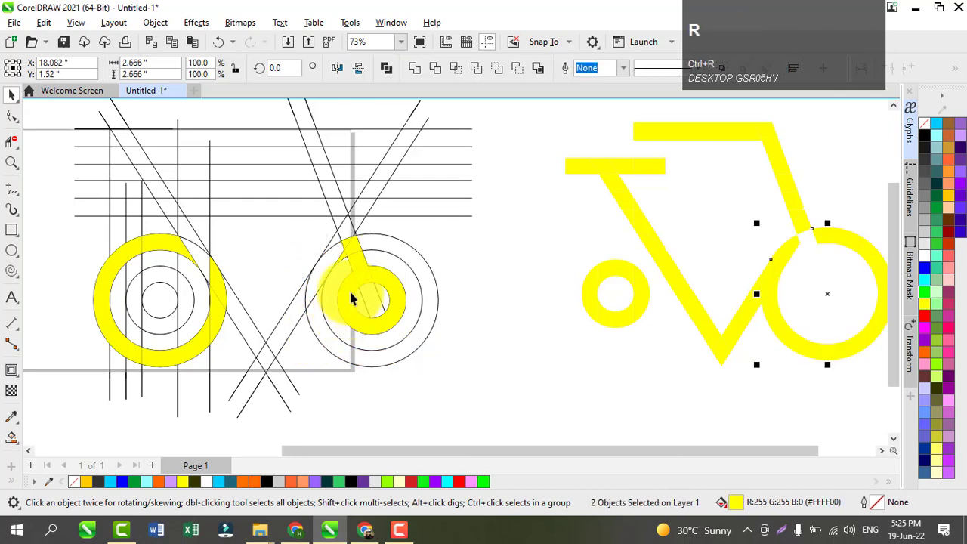
Repeat the move on each small yellow piece where the slanted bars cross the right wheel's outer ring, down to the inner ring.
click(339, 253)
key(ctrl+r)
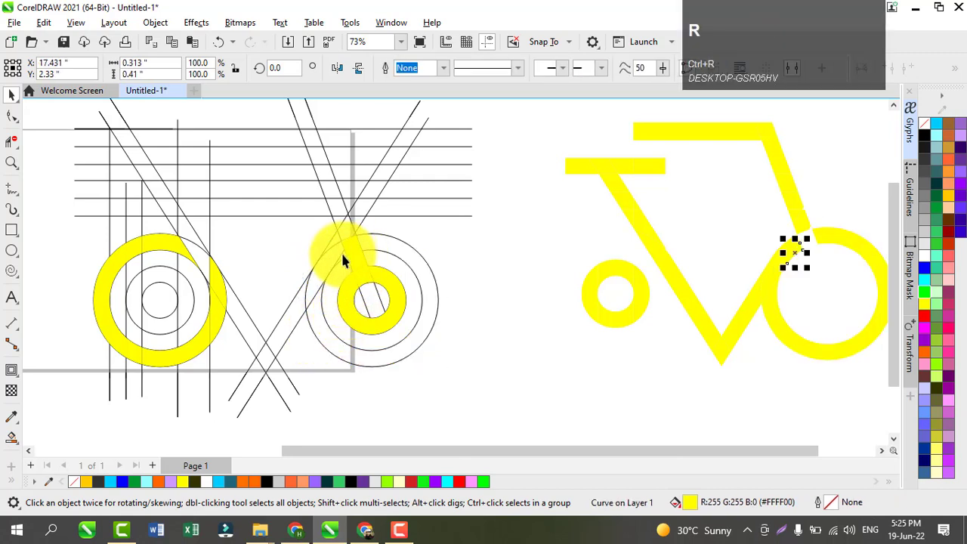
click(344, 237)
key(ctrl+r)
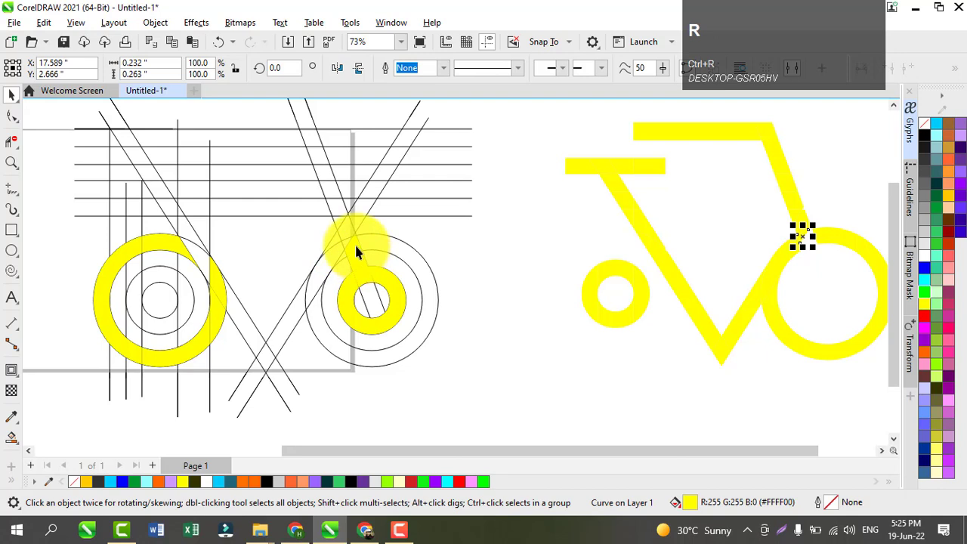
click(355, 246)
key(ctrl+r)
click(359, 259)
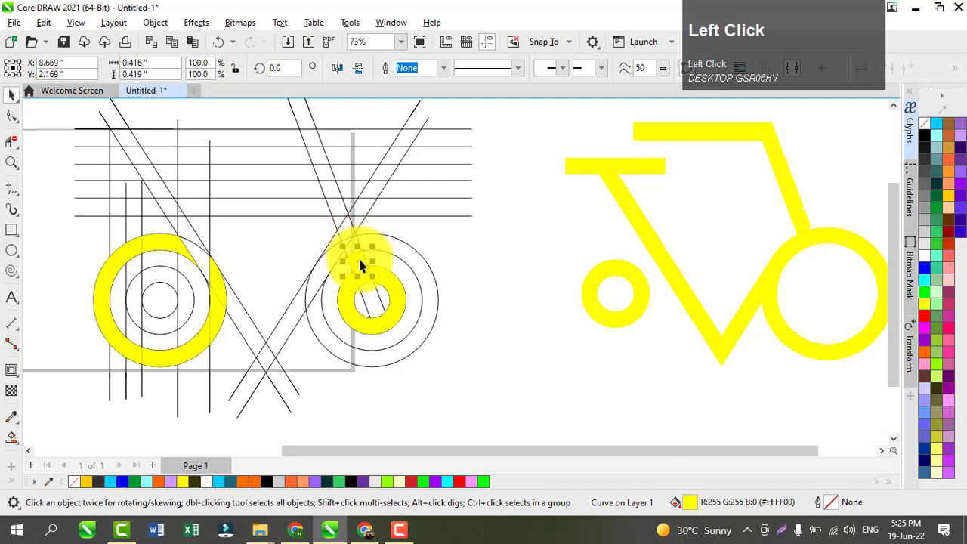
key(ctrl+r)
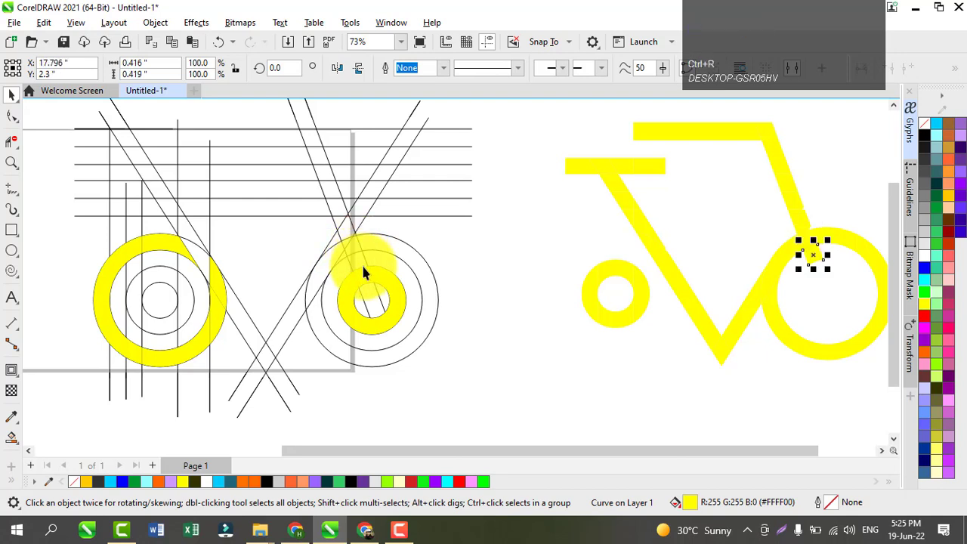
Repeat the move on the right wheel's inner ring and on the small bar piece crossing it.
click(361, 281)
key(ctrl+r)
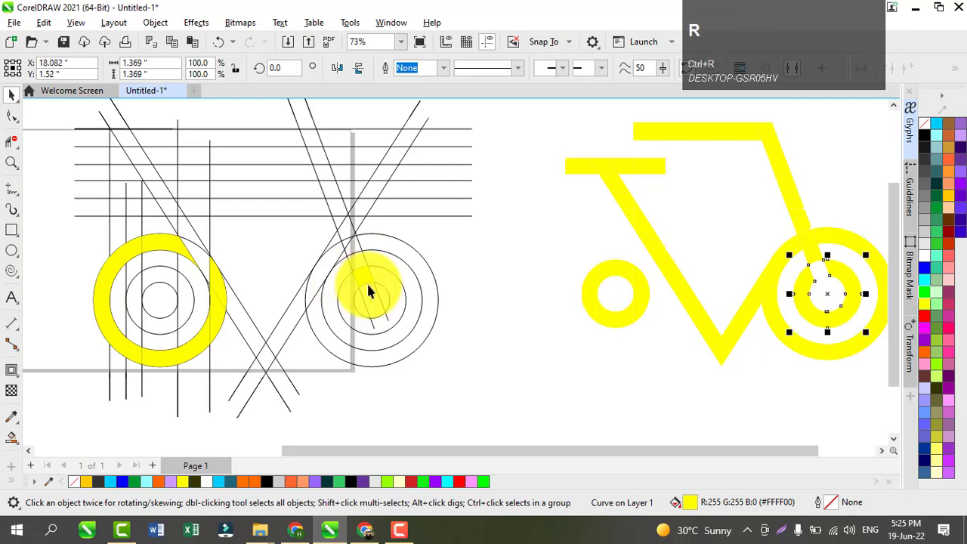
click(363, 265)
key(ctrl+r)
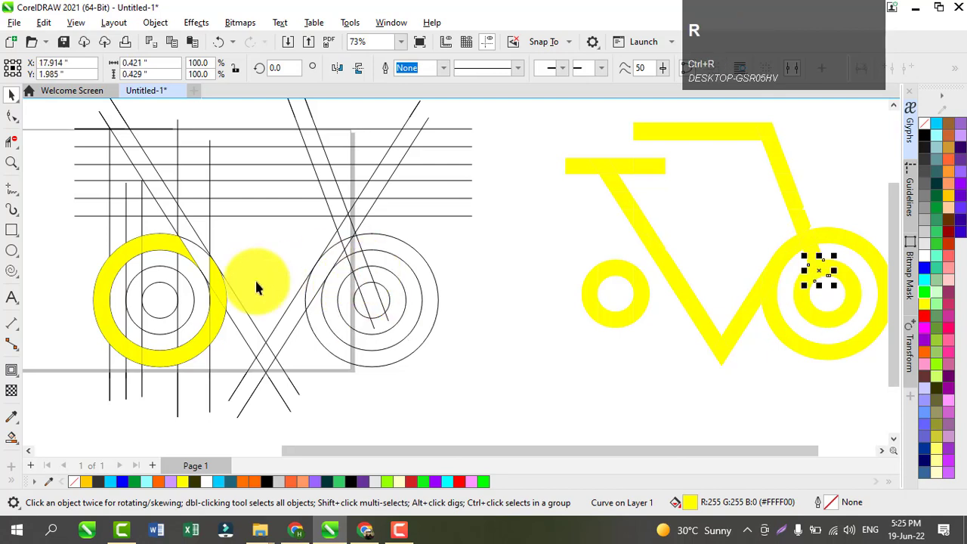
Repeat the move on the two upper pieces of the left wheel's outer ring, one after the other.
click(183, 259)
key(ctrl+r)
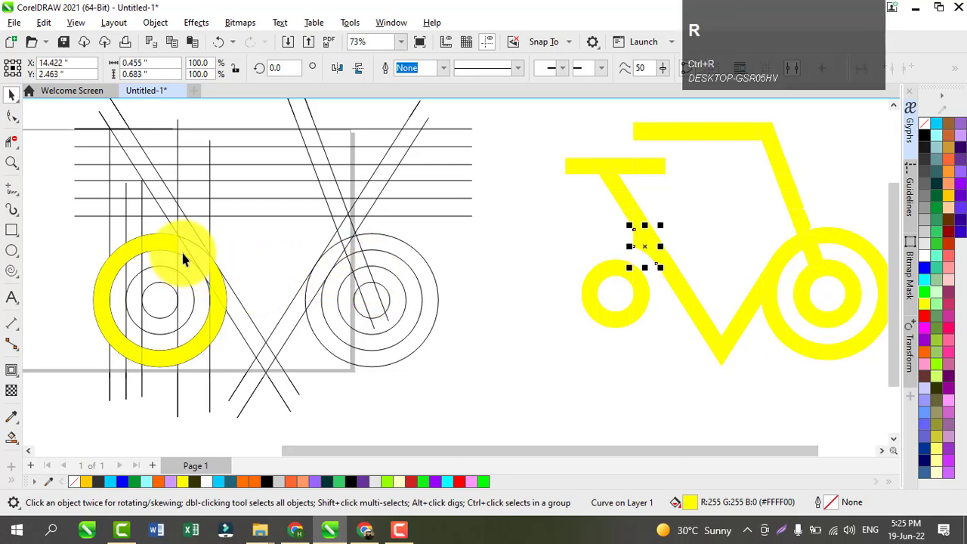
click(163, 250)
key(ctrl+r)
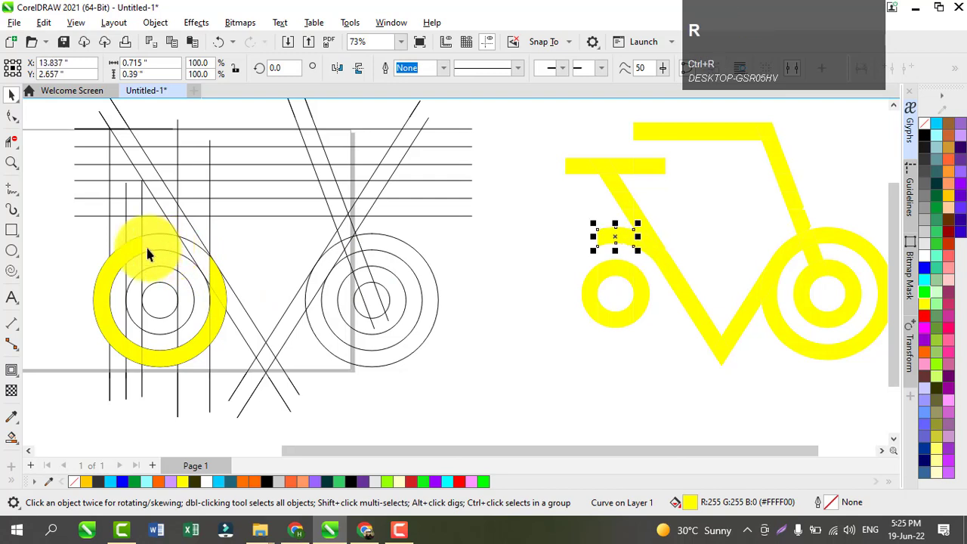
Select the left, bottom and right pieces of the left wheel's outer ring together and repeat the move on them.
click(137, 249)
shift+click(104, 295)
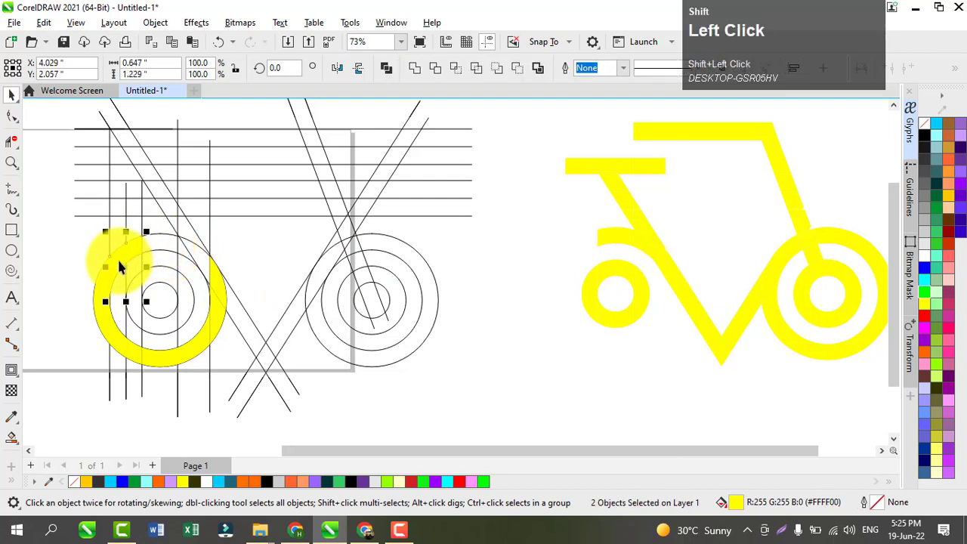
shift+click(129, 351)
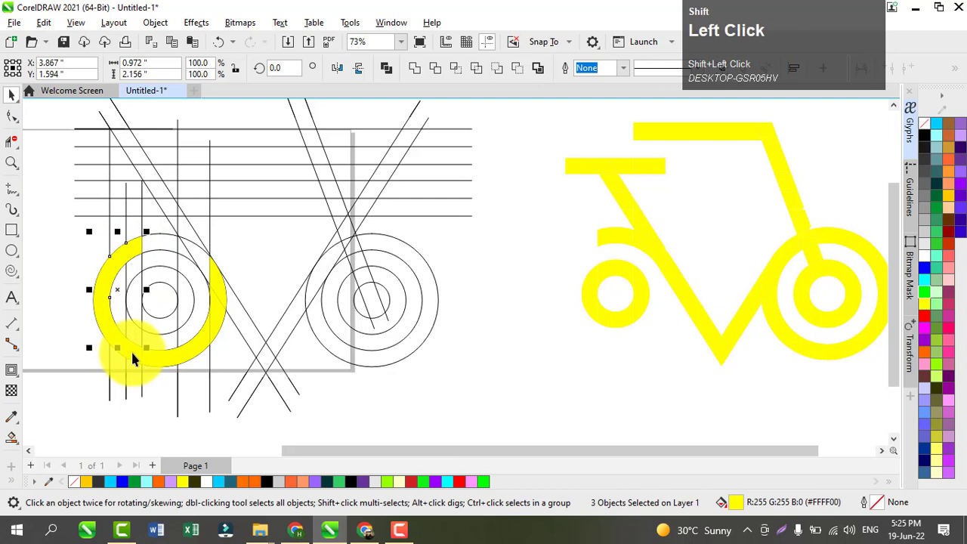
shift+click(142, 355)
shift+click(156, 354)
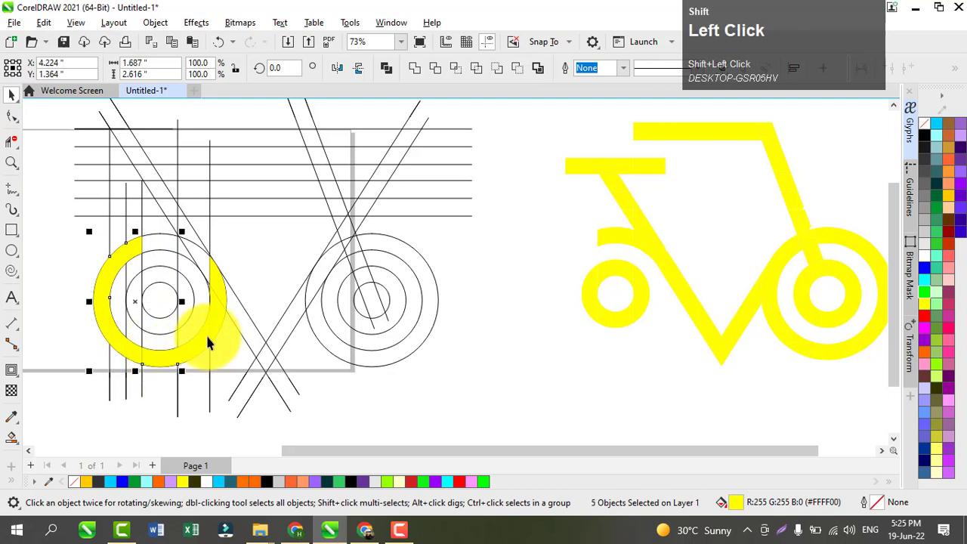
shift+click(210, 333)
shift+click(214, 320)
shift+click(218, 279)
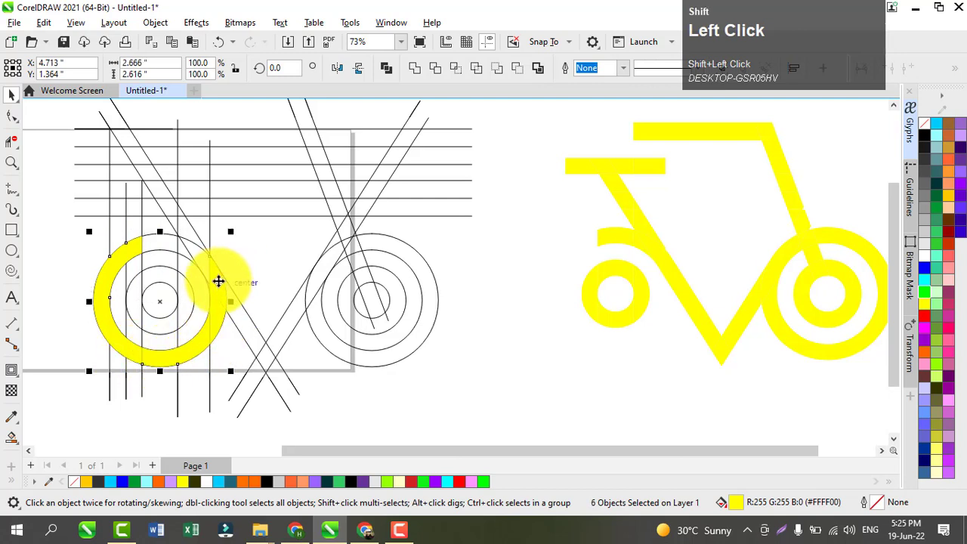
key(ctrl+r)
Repeat the move one by one on the three leftover lower pieces of the left wheel's outer ring.
click(214, 302)
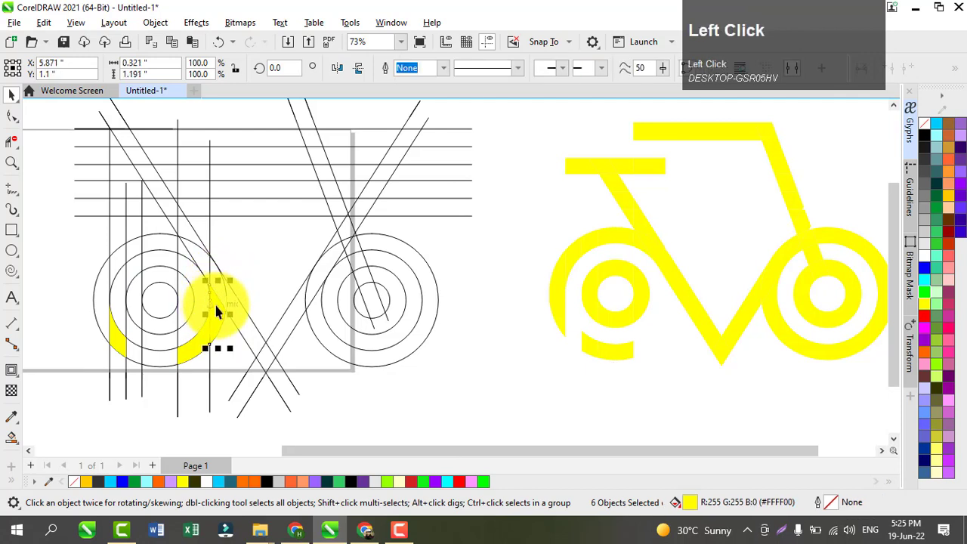
key(ctrl+r)
click(199, 331)
key(ctrl+r)
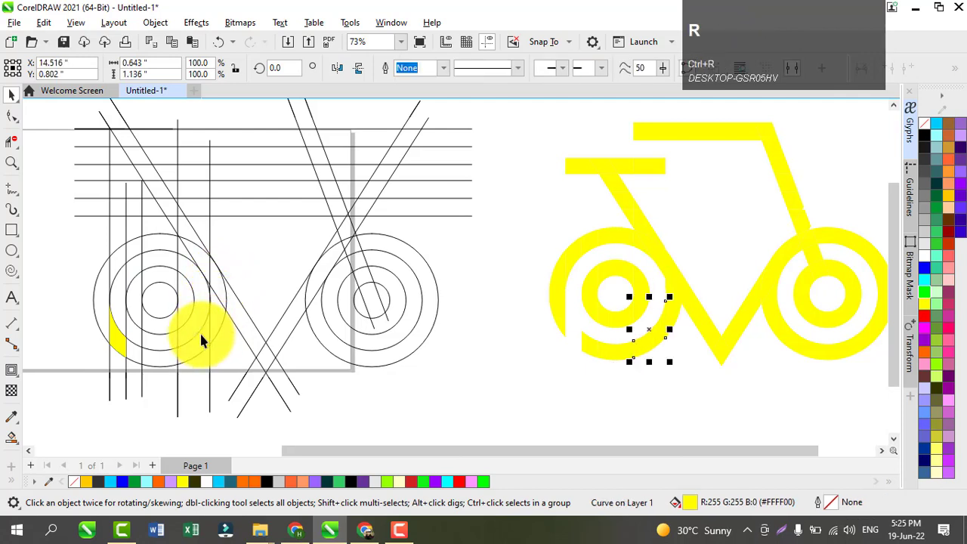
click(120, 341)
key(ctrl+r)
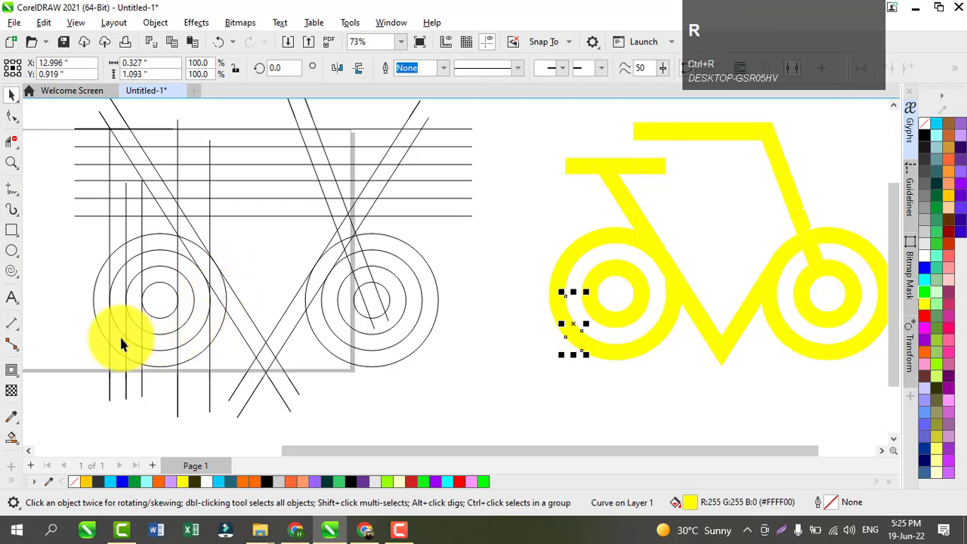
Try welding all the yellow pieces of the moved bicycle, undo the weld, and group them instead.
drag(590, 454, 782, 384)
click(781, 386)
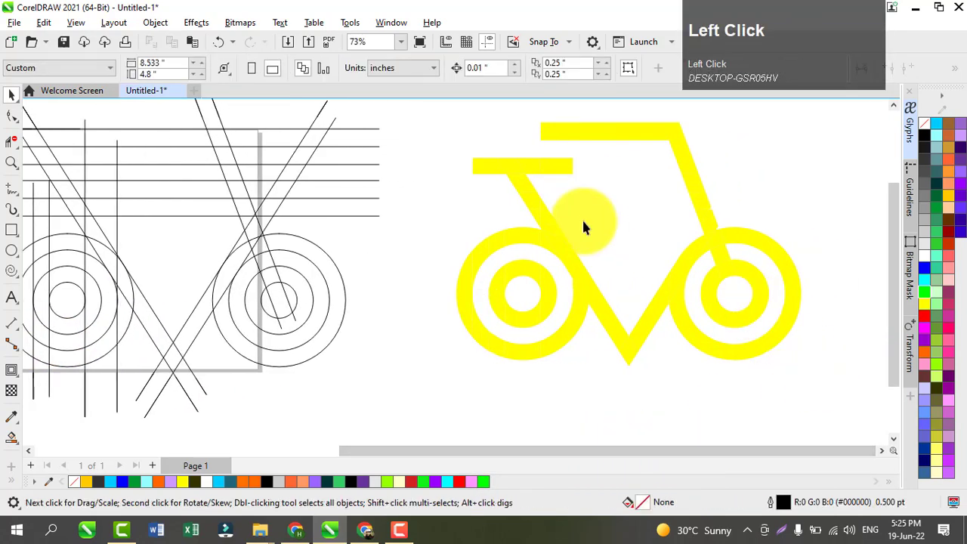
drag(397, 103, 828, 393)
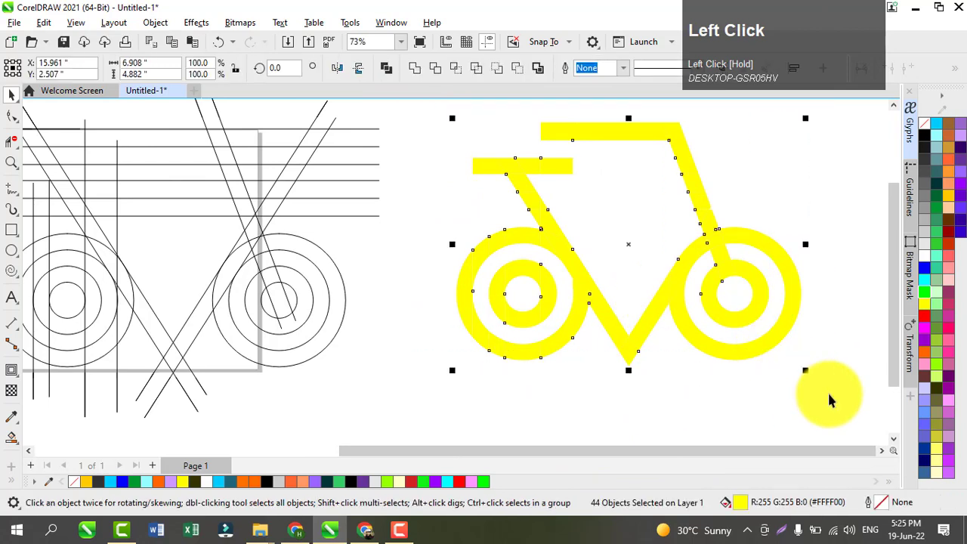
click(415, 67)
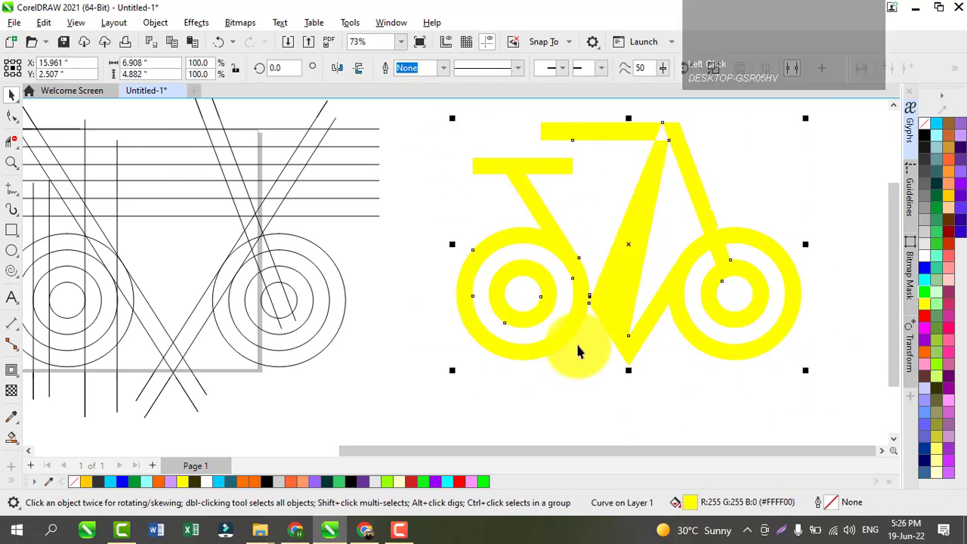
key(ctrl+z)
key(ctrl+g)
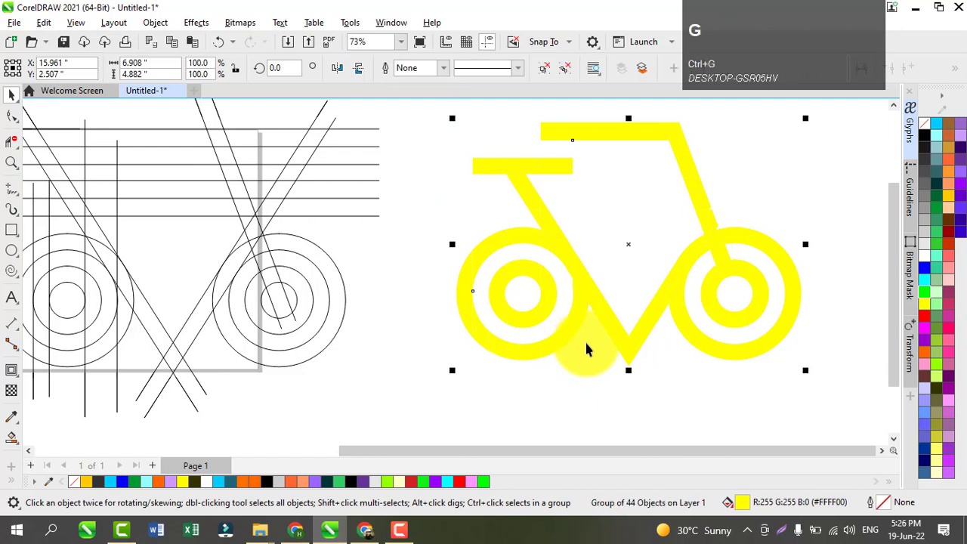
click(649, 389)
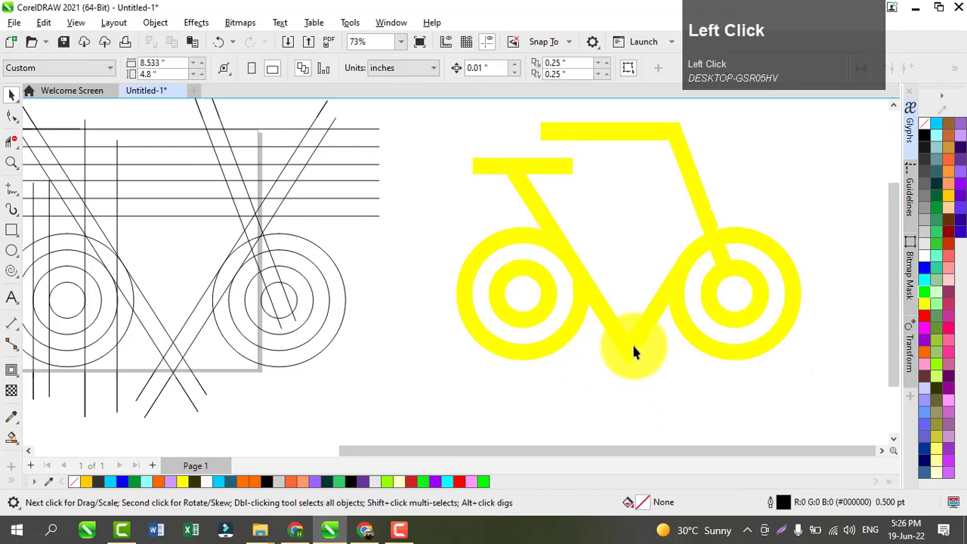
click(695, 421)
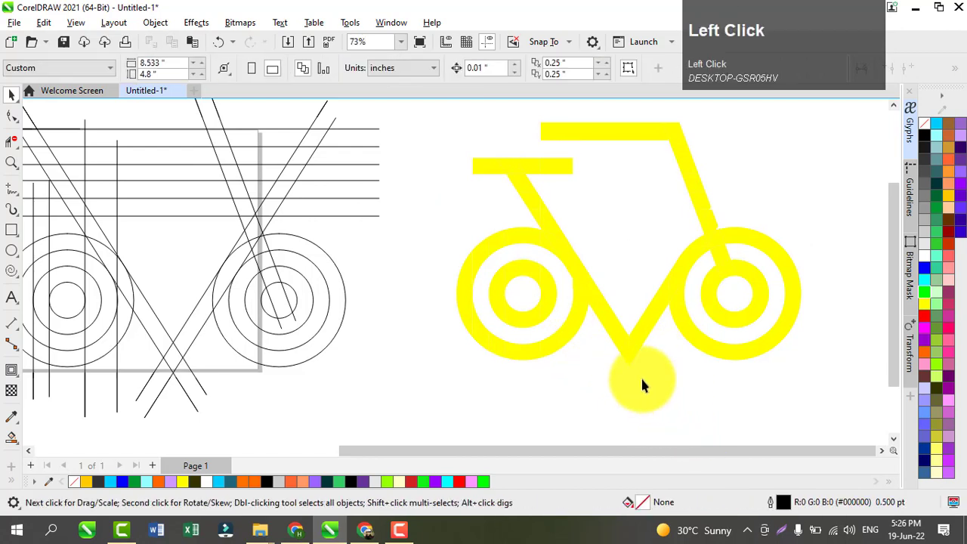
Draw a 9.0 by 5.75 in rectangle around the bicycle, filled black, and send it behind the bicycle.
click(11, 230)
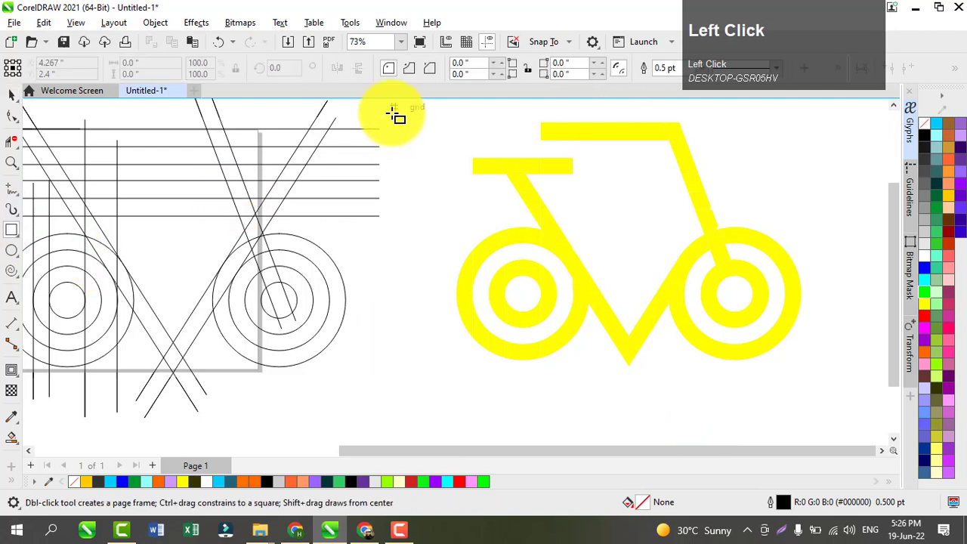
mouse_move(394, 107)
mouse_down()
mouse_move(451, 250)
mouse_move(751, 378)
mouse_move(842, 396)
mouse_up()
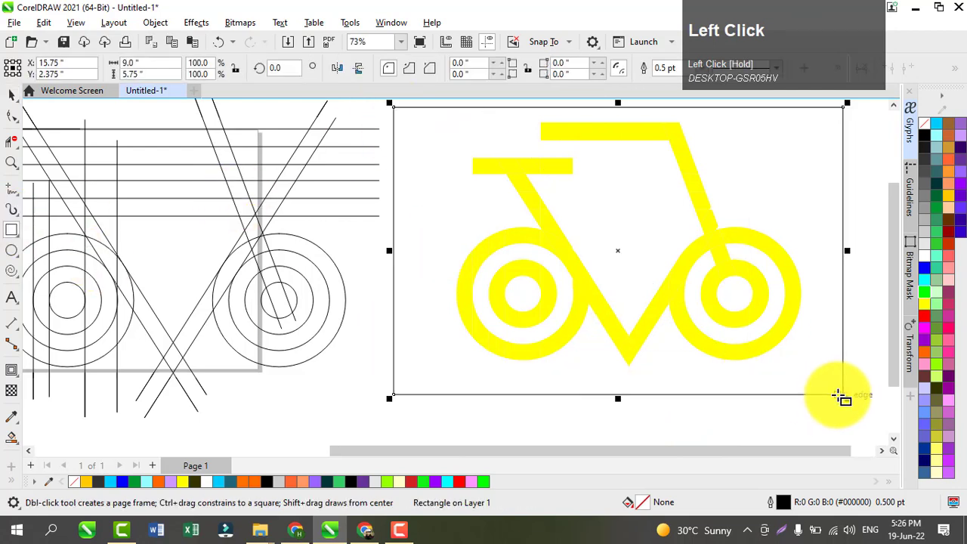
click(924, 139)
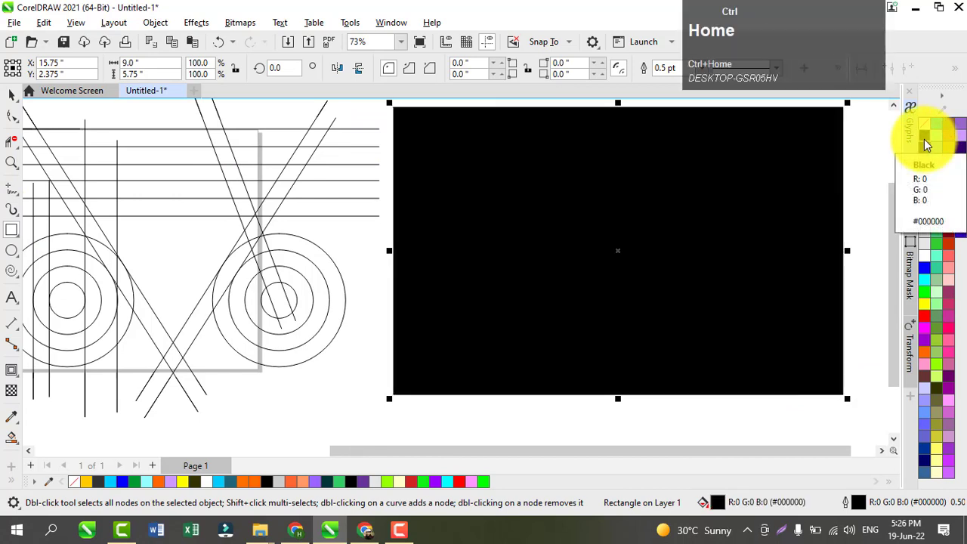
key(ctrl+End)
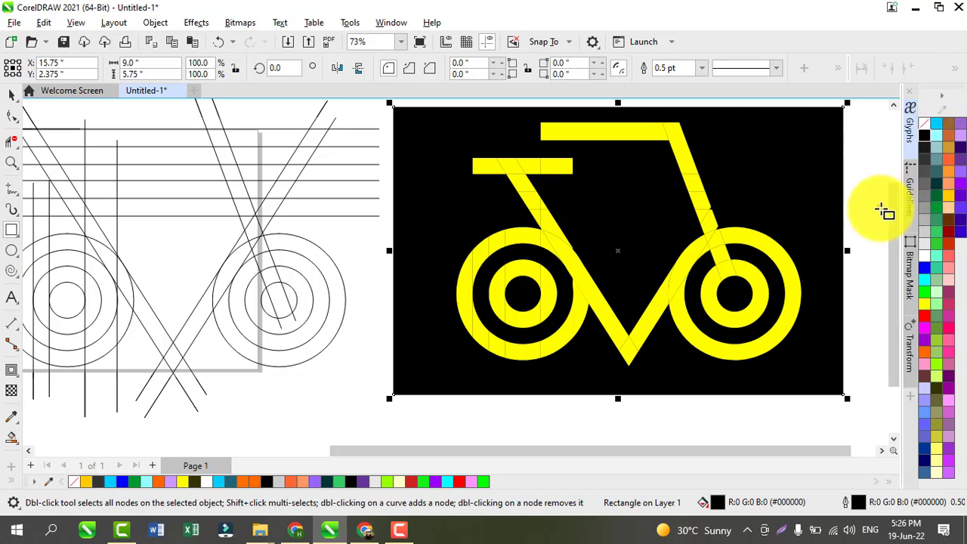
Try dark gray (#1A1A1A) and mid gray (#808080) fills on the background rectangle, and set it back to black.
click(924, 148)
click(924, 192)
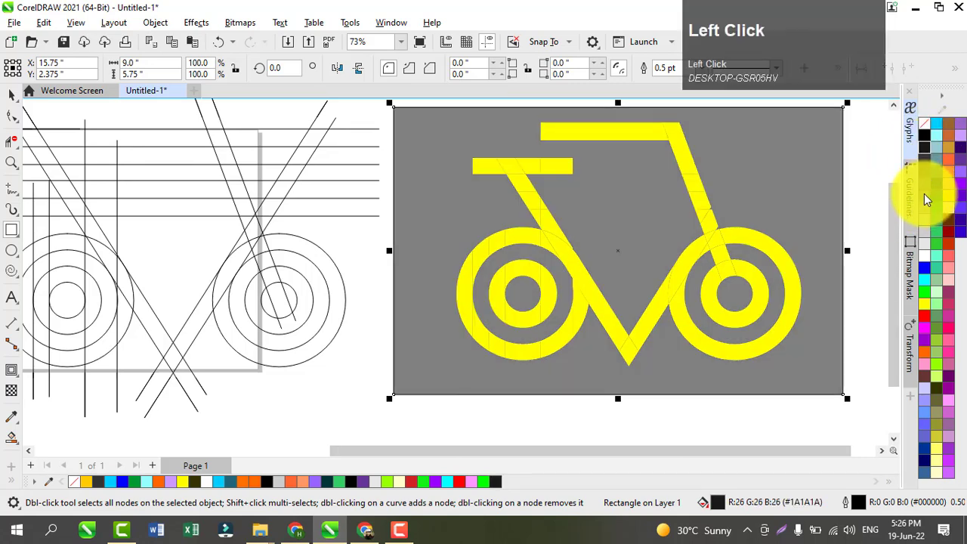
click(943, 143)
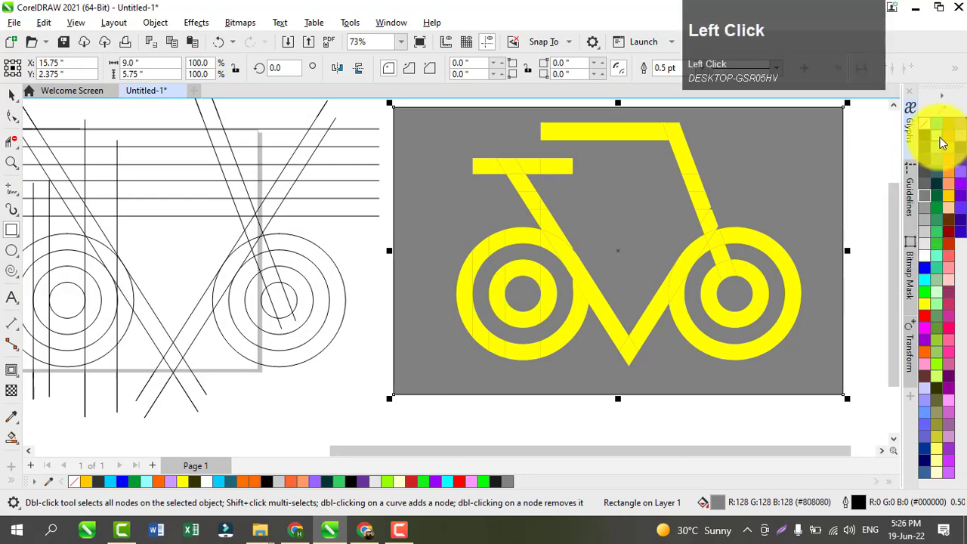
click(926, 135)
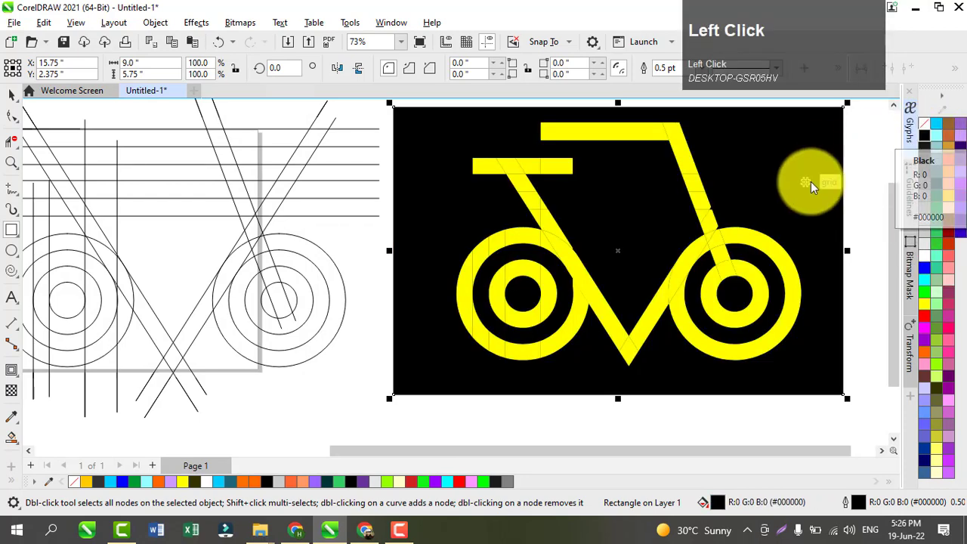
Set the outline of the grouped yellow bicycle to yellow so the seams between its pieces are covered.
click(11, 95)
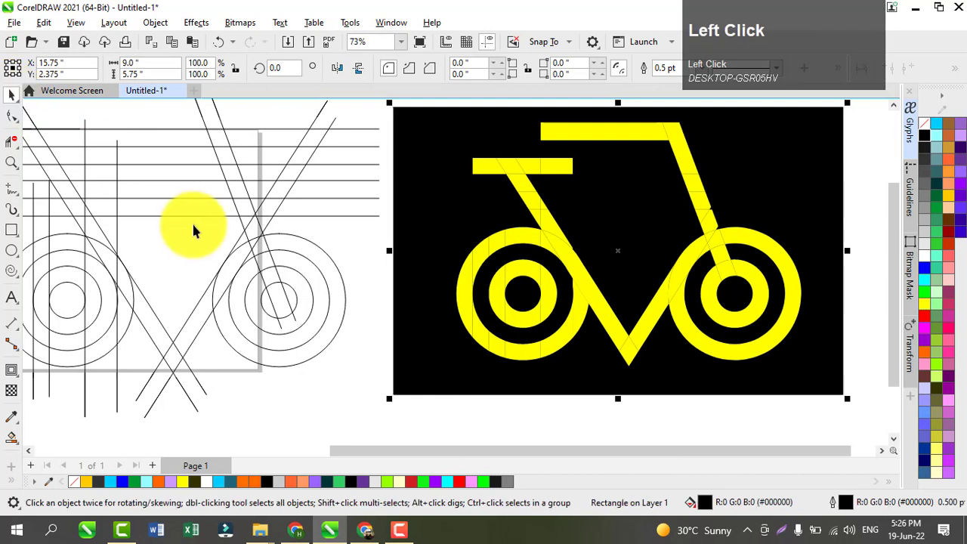
click(712, 403)
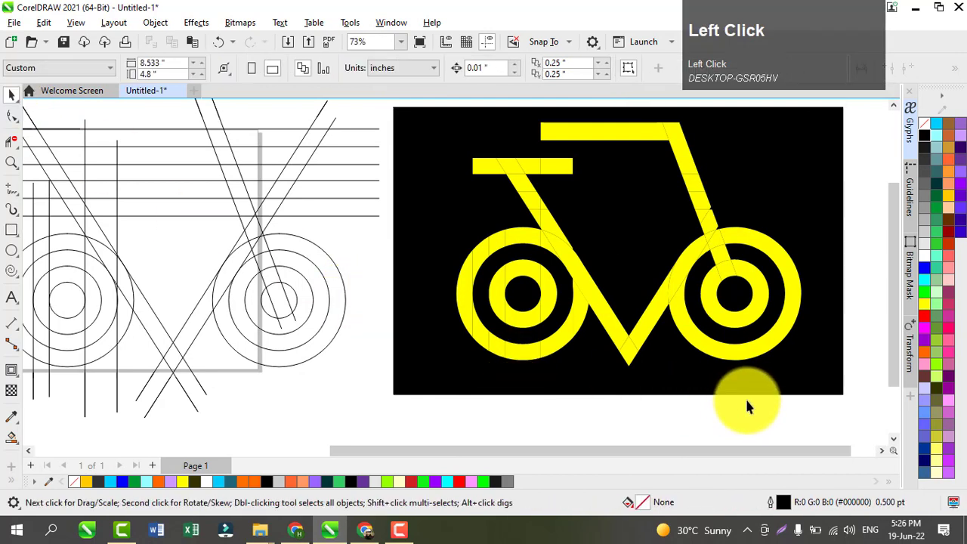
click(658, 314)
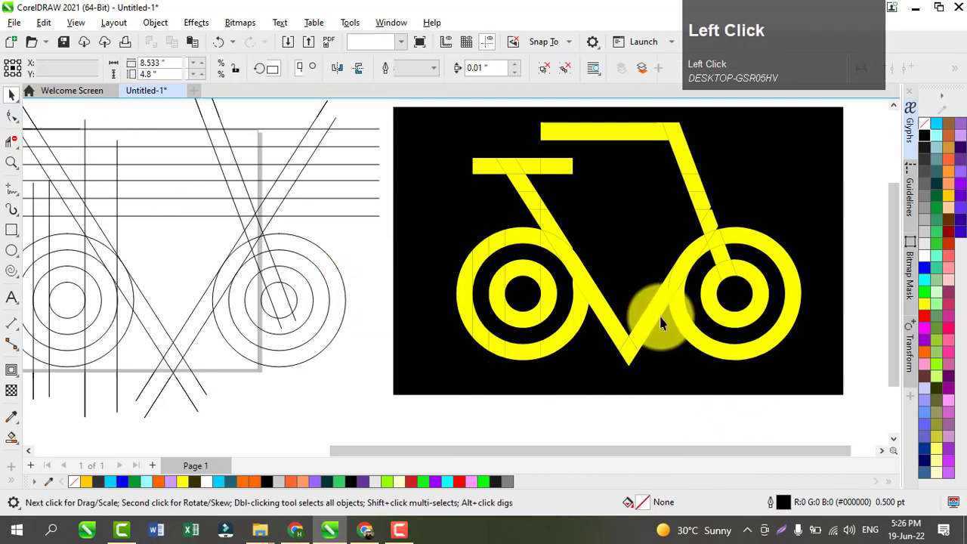
right_click(921, 130)
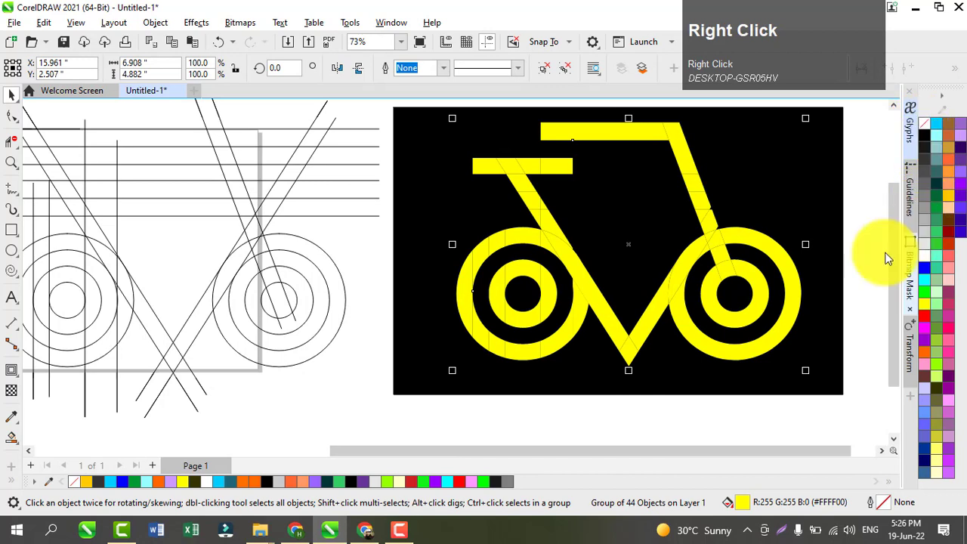
right_click(921, 300)
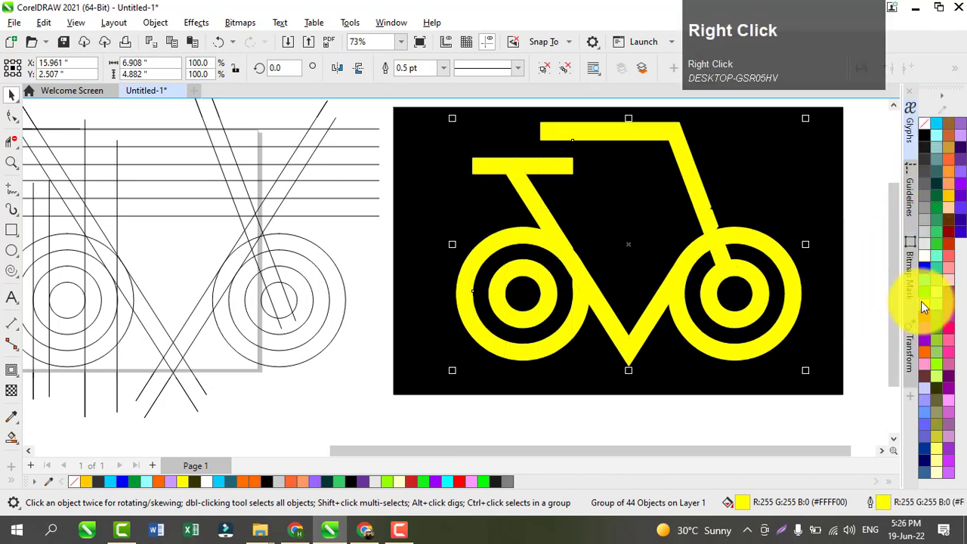
click(873, 290)
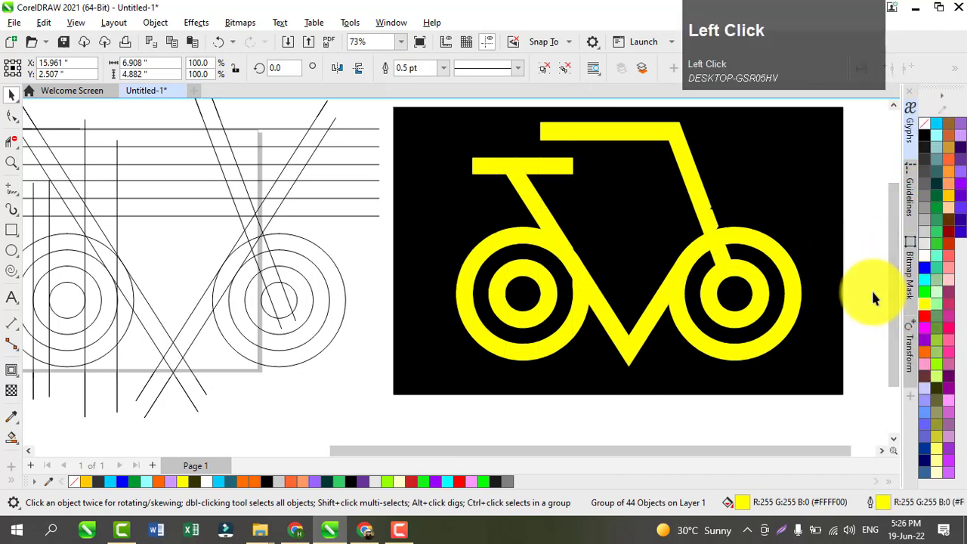
Preview the artwork full screen and try moving the black background rectangle on its own.
click(419, 42)
click(539, 195)
drag(578, 212, 633, 241)
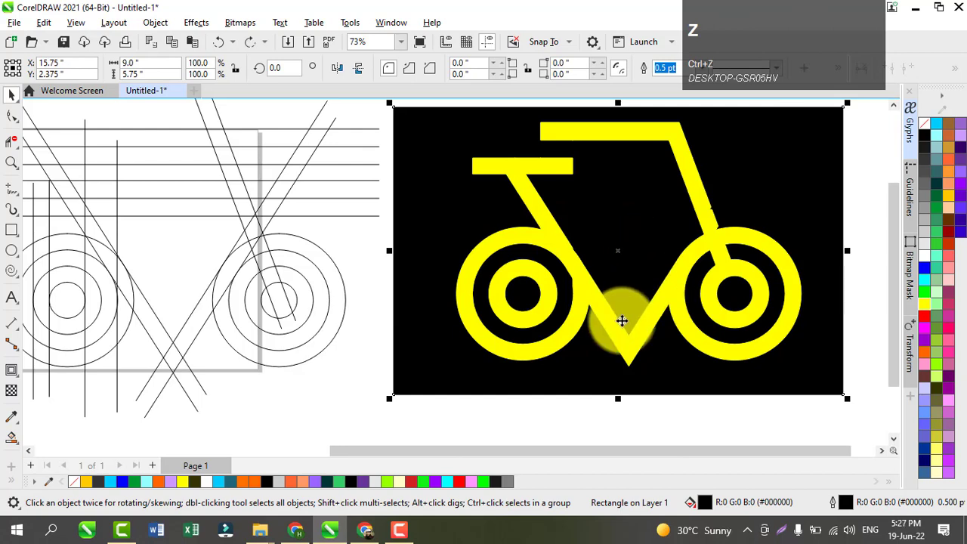
Group the yellow bicycle together with its black background rectangle.
click(646, 326)
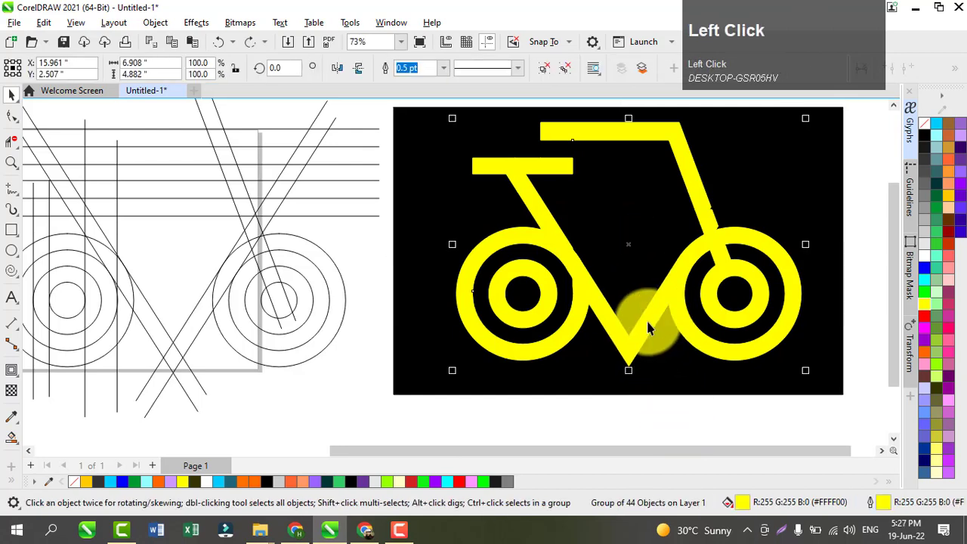
shift+click(680, 378)
key(ctrl+g)
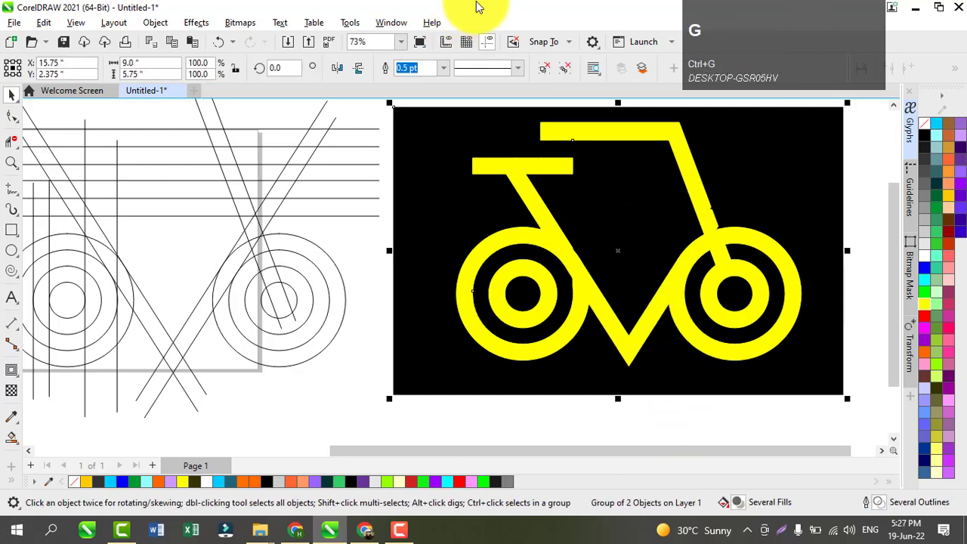
Move the grouped logo down and left to about X 12.21, Y 1.71 in, partly over the construction lines, and preview it full screen.
drag(554, 209, 413, 277)
drag(428, 208, 432, 195)
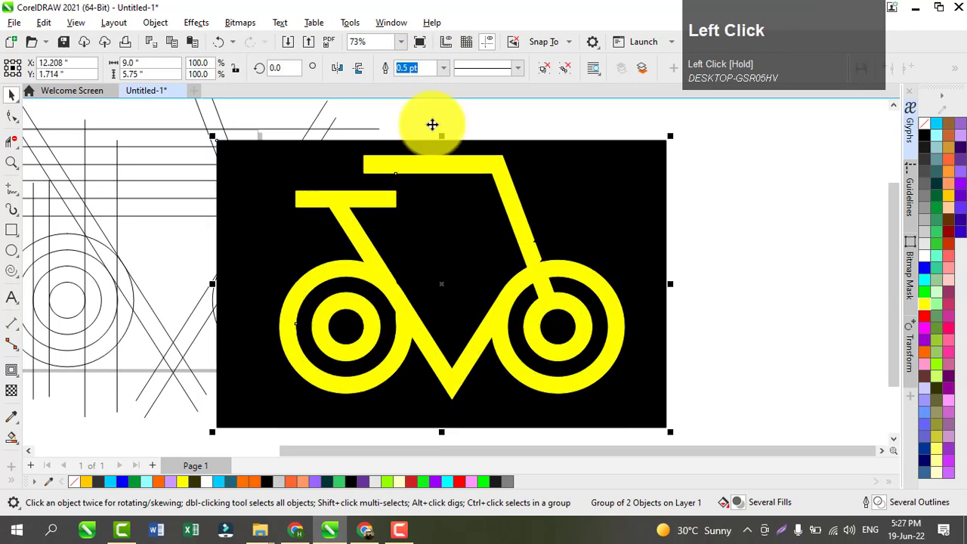
click(417, 38)
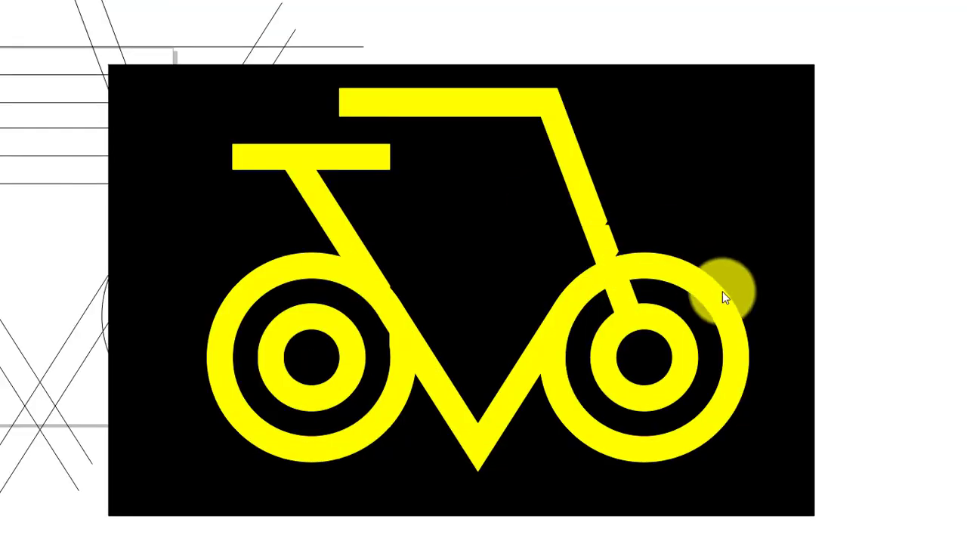
click(847, 307)
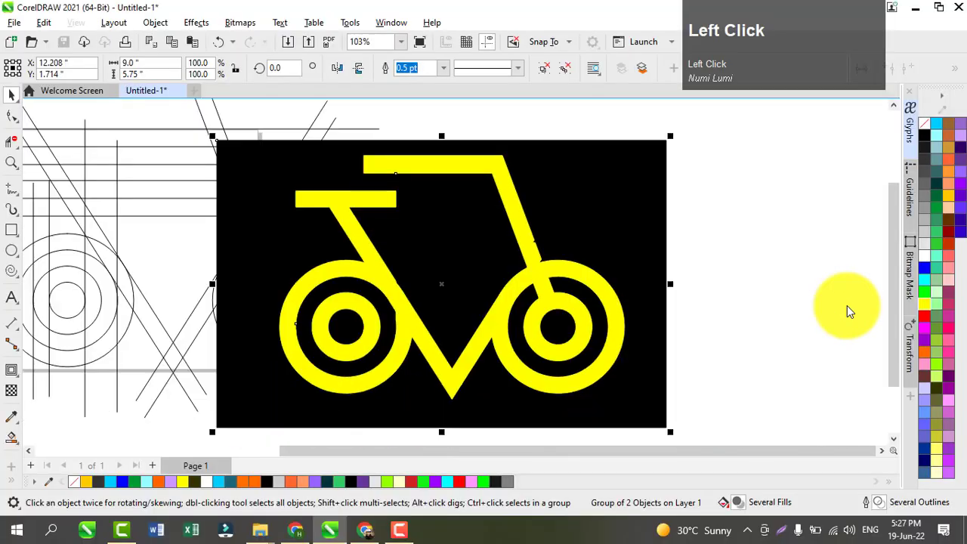